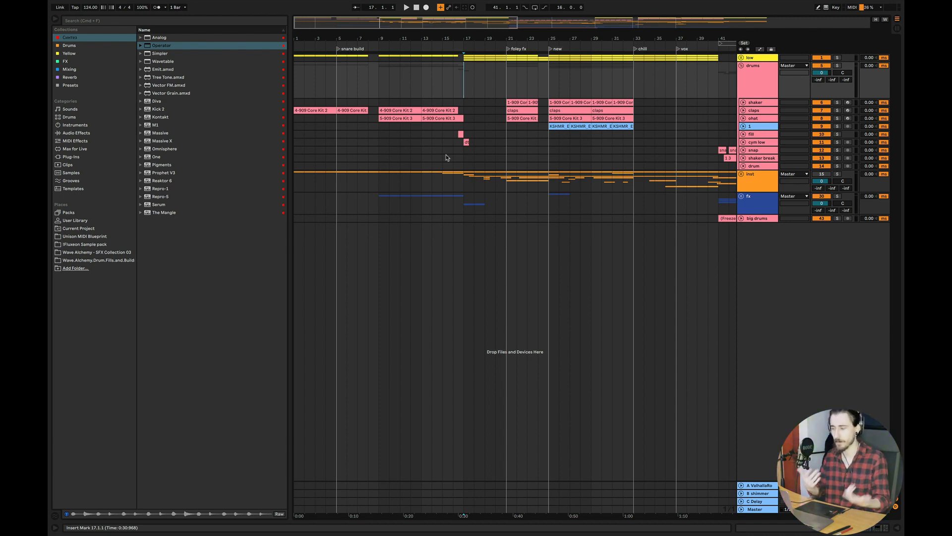
# - Select the drums group from bar 13 to bar 17 and play the arrangement from bar 13
pyautogui.moveTo(442, 22)
pyautogui.mouseDown()
pyautogui.moveTo(442, 33)
pyautogui.moveTo(440, 23)
pyautogui.mouseUp()
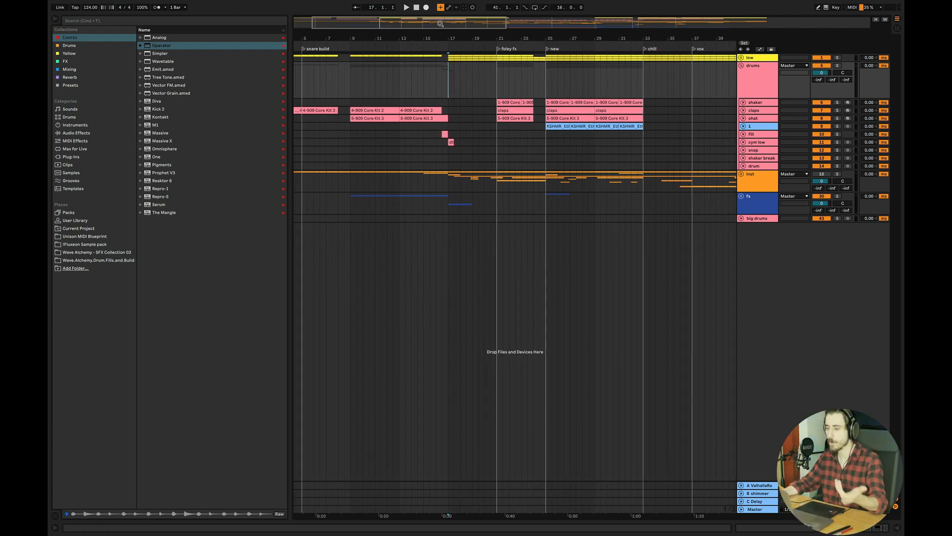
pyautogui.click(422, 95)
pyautogui.moveTo(428, 21); pyautogui.dragTo(419, 33)
pyautogui.moveTo(382, 81); pyautogui.dragTo(451, 79)
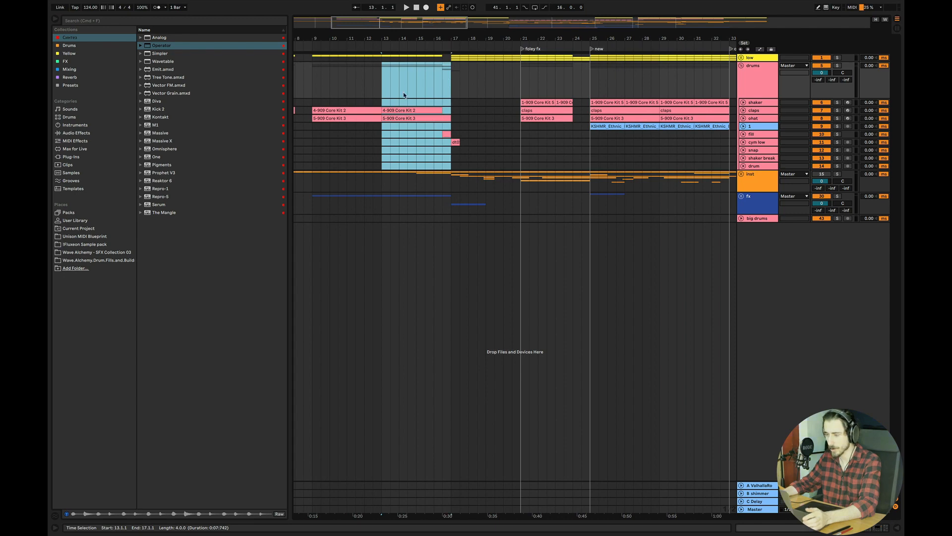
pyautogui.click(383, 90)
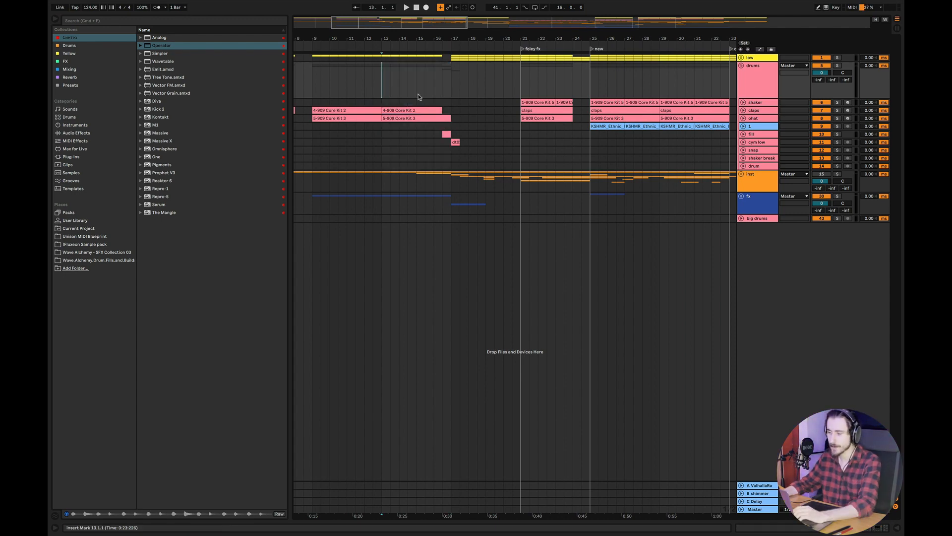
pyautogui.press('space')
pyautogui.press('space')
pyautogui.press('space')
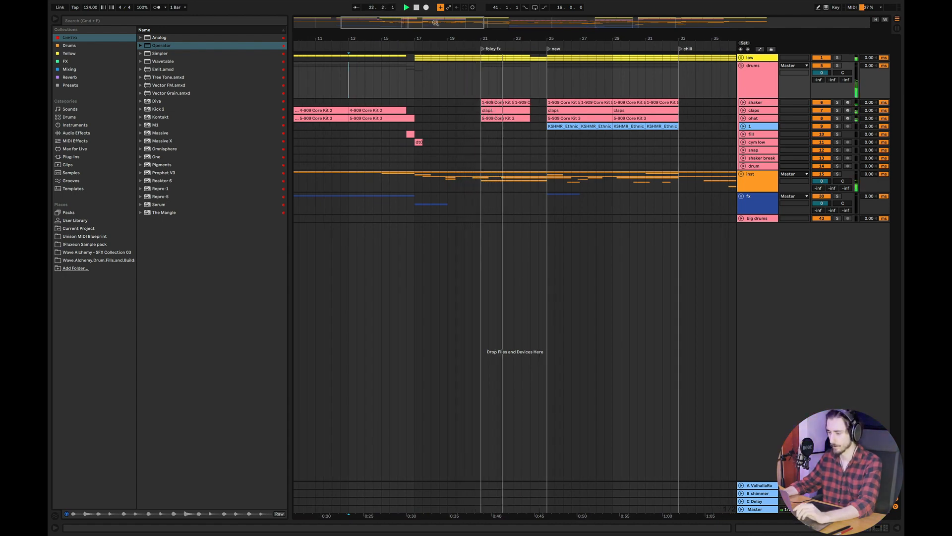
# - Deactivate the drum track named 1, which holds the KSHMR Ethnic loops, and stop playback
pyautogui.moveTo(444, 29); pyautogui.dragTo(448, 27)
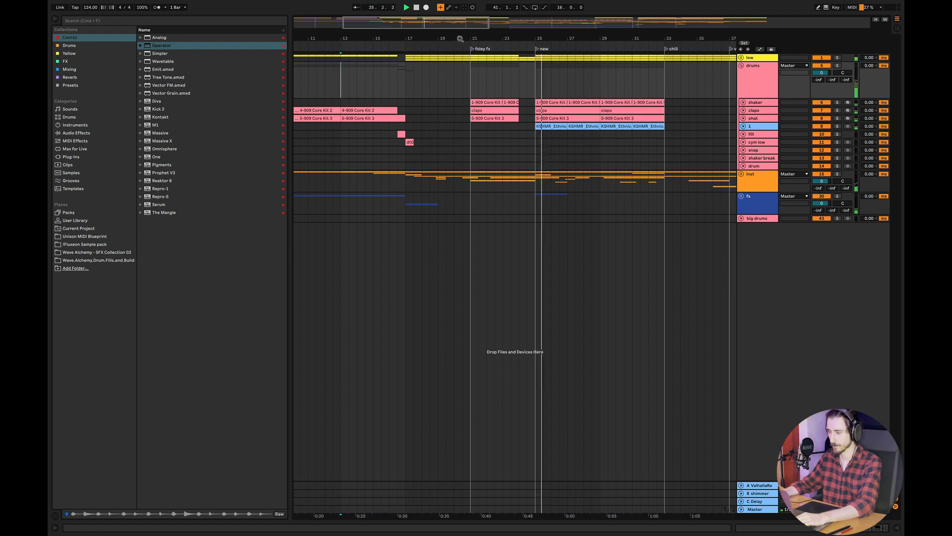
pyautogui.click(821, 127)
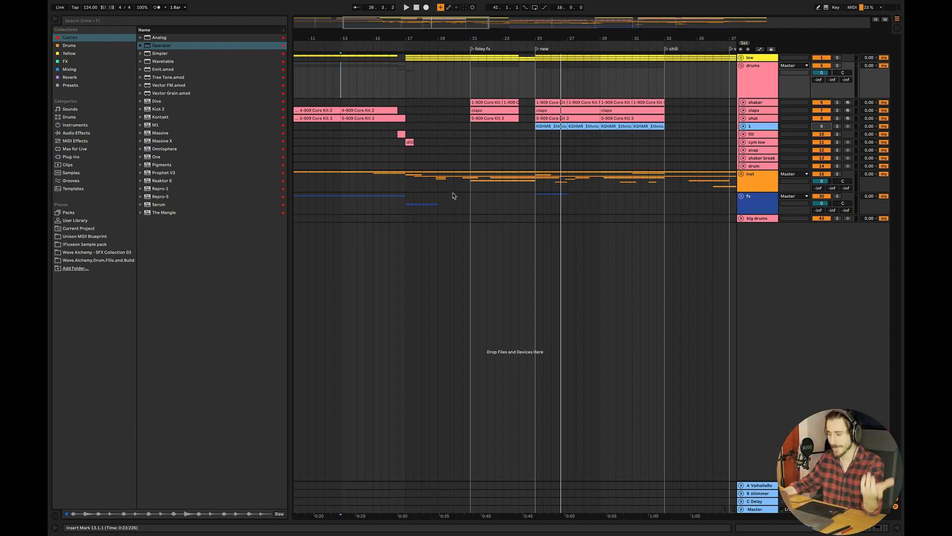
# - Examine the inst group between bars 15 and 17 and play the arrangement from bar 1 for comparison
pyautogui.moveTo(375, 180); pyautogui.dragTo(407, 182)
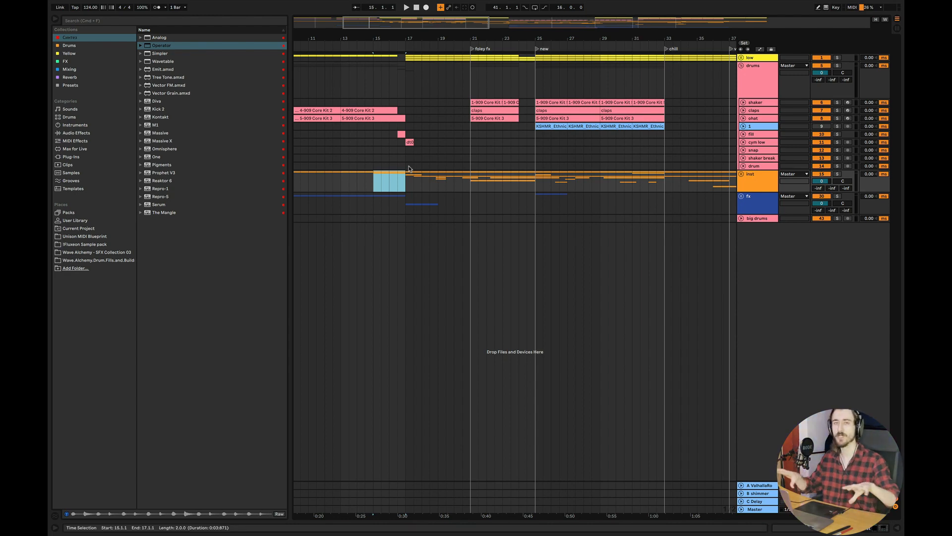
pyautogui.click(375, 186)
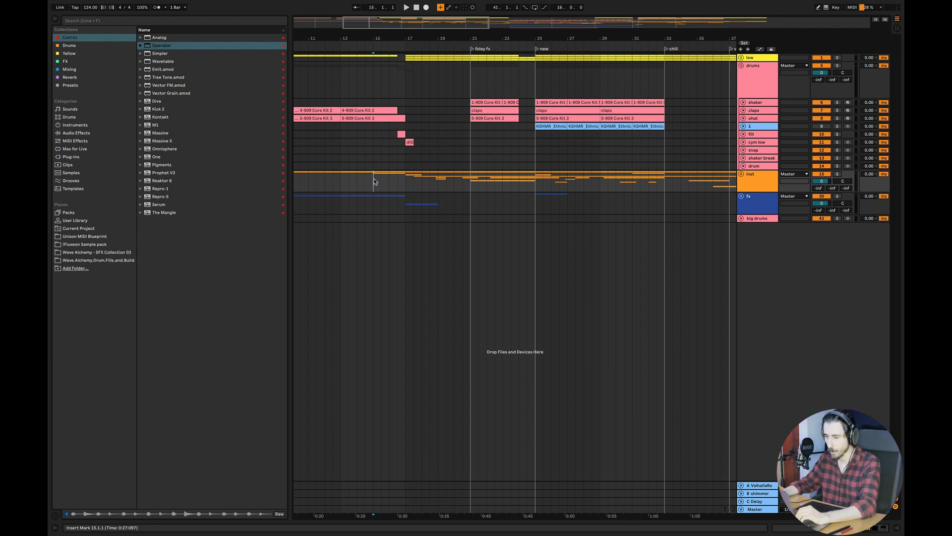
pyautogui.moveTo(405, 36); pyautogui.dragTo(491, 17)
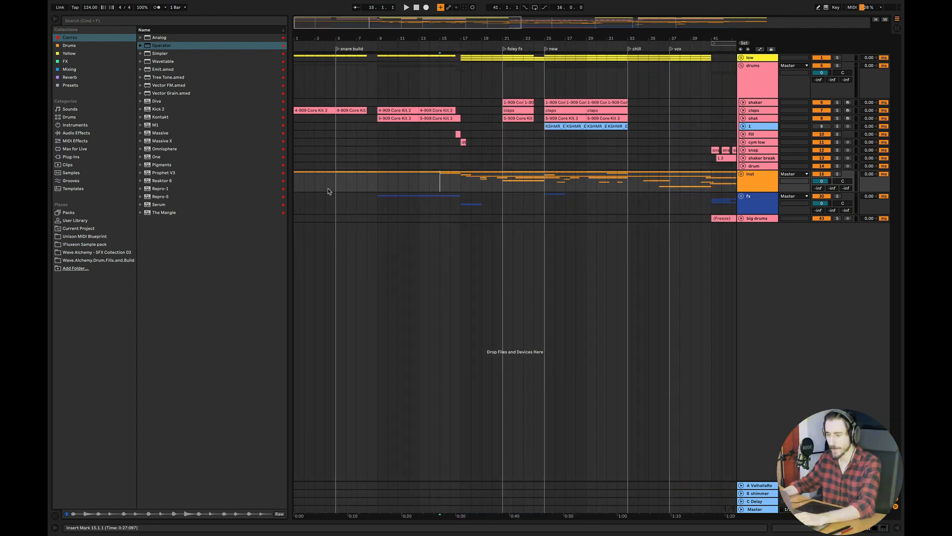
pyautogui.click(298, 184)
pyautogui.press('space')
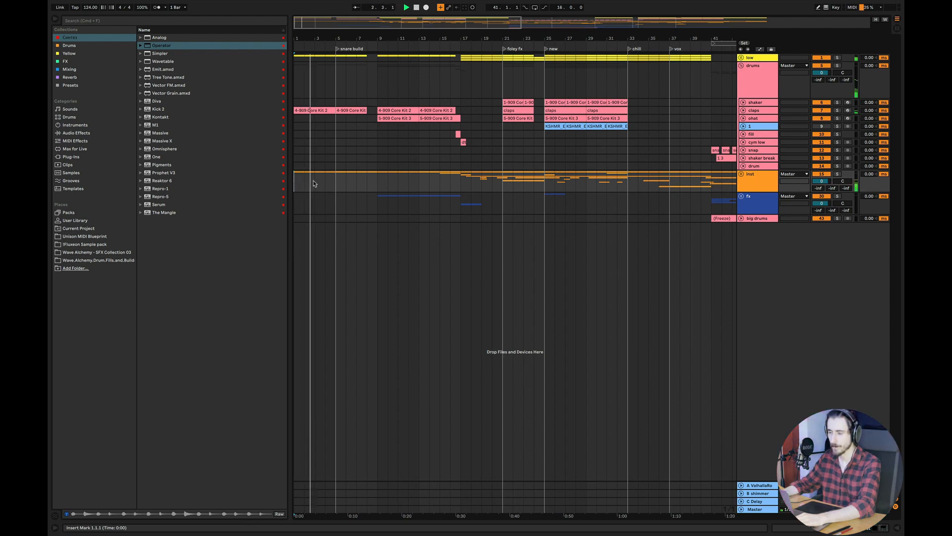
pyautogui.click(441, 183)
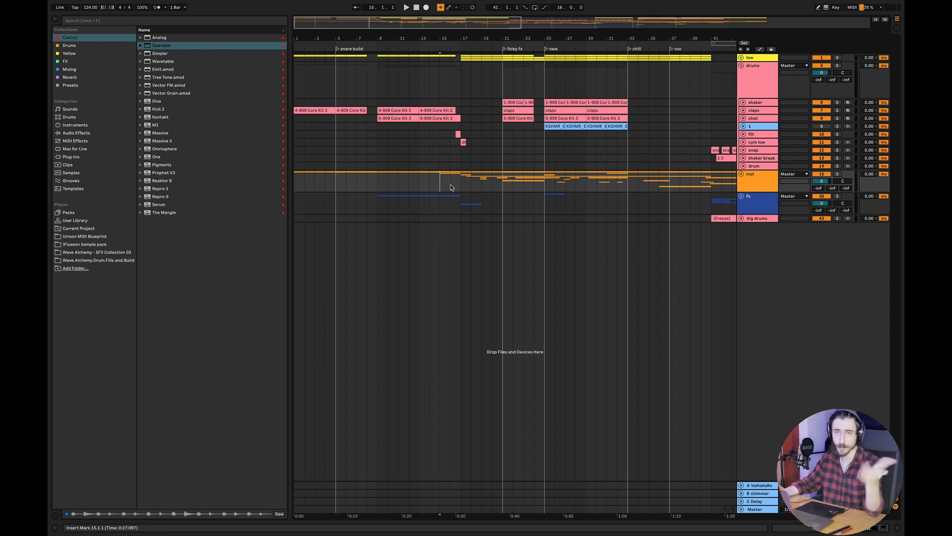
# - Select the drums group from bar 17 to bar 21 to examine the section before the foley fx marker
pyautogui.scroll(4, 501, 167)
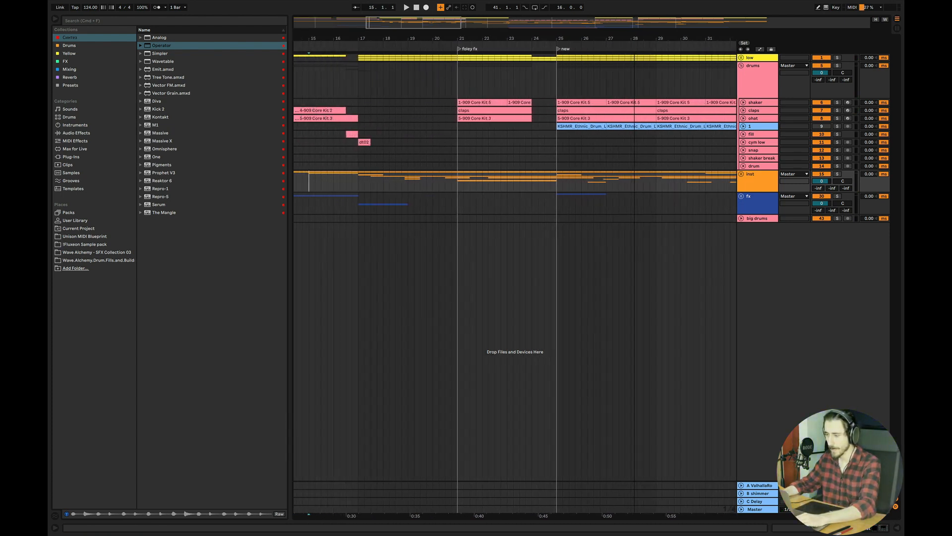
pyautogui.click(428, 66)
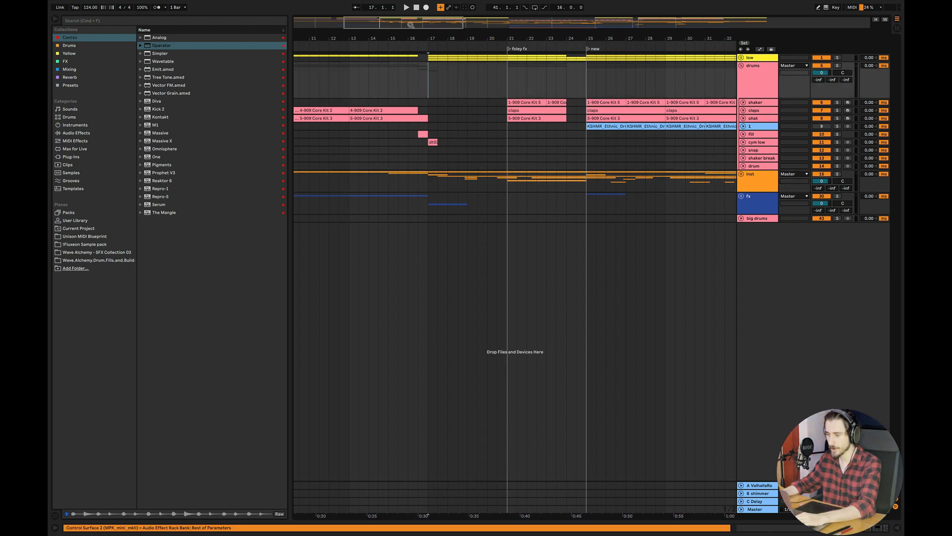
pyautogui.hscroll(2, 399, 76)
pyautogui.moveTo(386, 83); pyautogui.dragTo(463, 86)
pyautogui.click(386, 90)
pyautogui.click(411, 91)
pyautogui.click(386, 85)
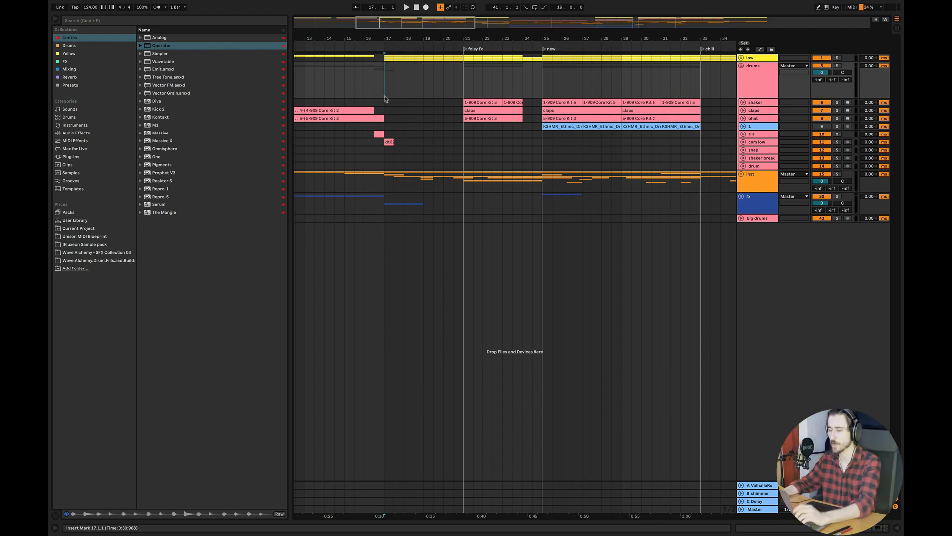
pyautogui.click(400, 97)
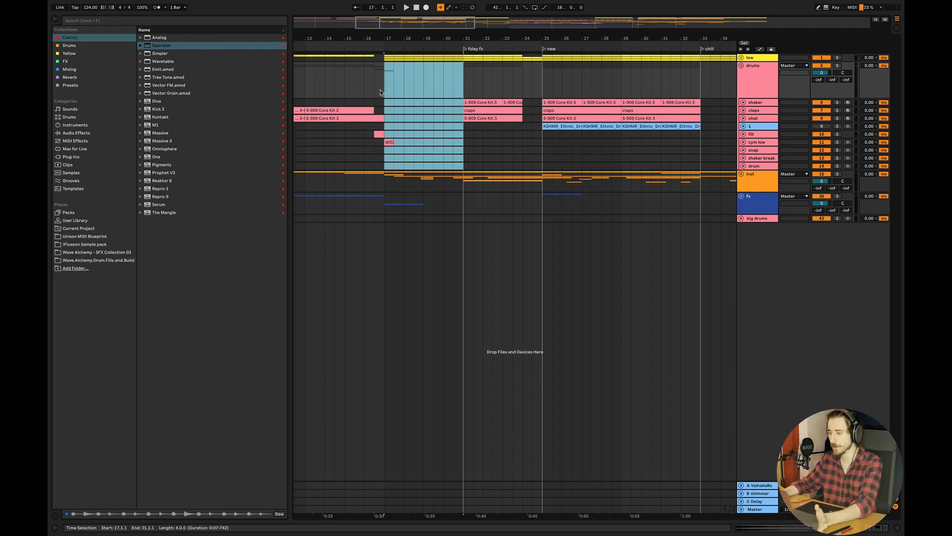
pyautogui.keyDown('shift'); pyautogui.click(473, 92); pyautogui.keyUp('shift')
pyautogui.moveTo(383, 88); pyautogui.dragTo(463, 97)
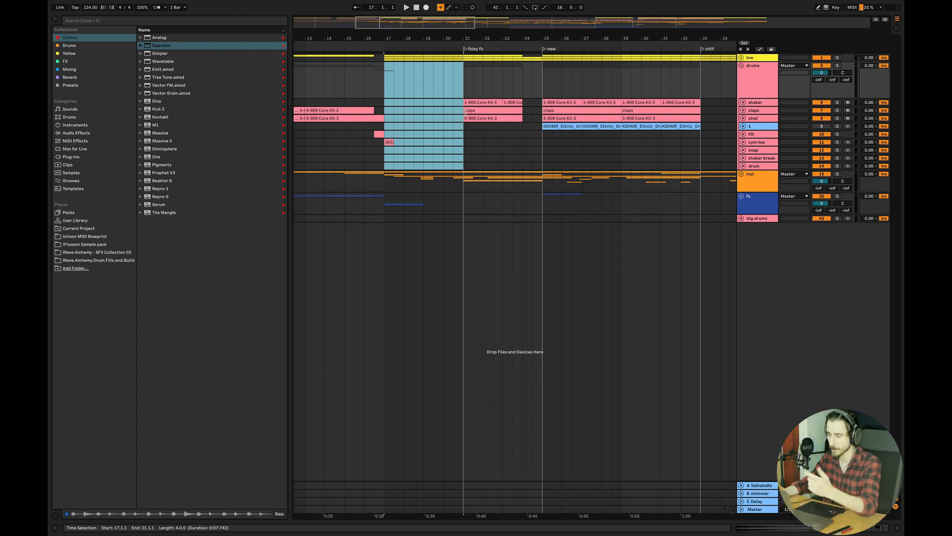
# - Play the section from the foley fx marker at bar 21, after marking its drums up to bar 25
pyautogui.click(465, 86)
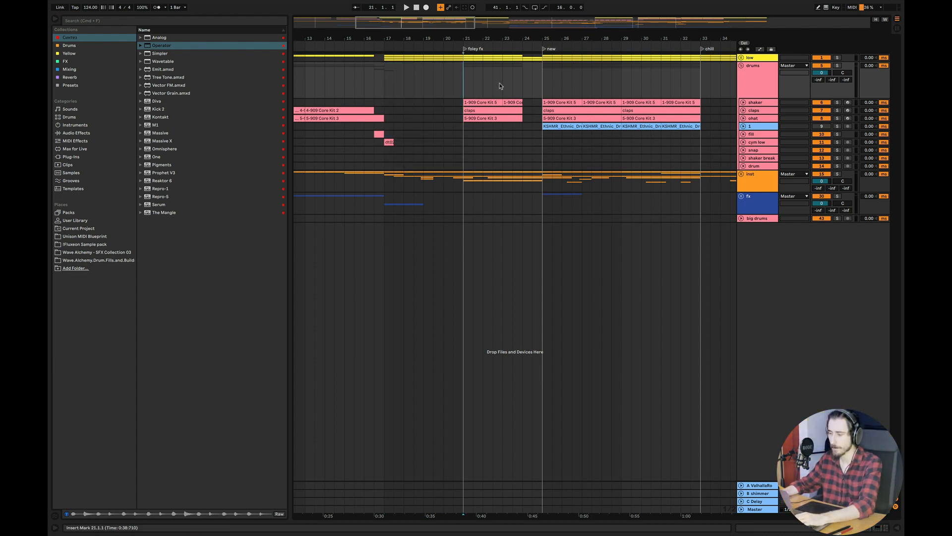
pyautogui.moveTo(465, 84); pyautogui.dragTo(544, 84)
pyautogui.click(465, 81)
pyautogui.press('space')
pyautogui.moveTo(445, 25); pyautogui.dragTo(451, 25)
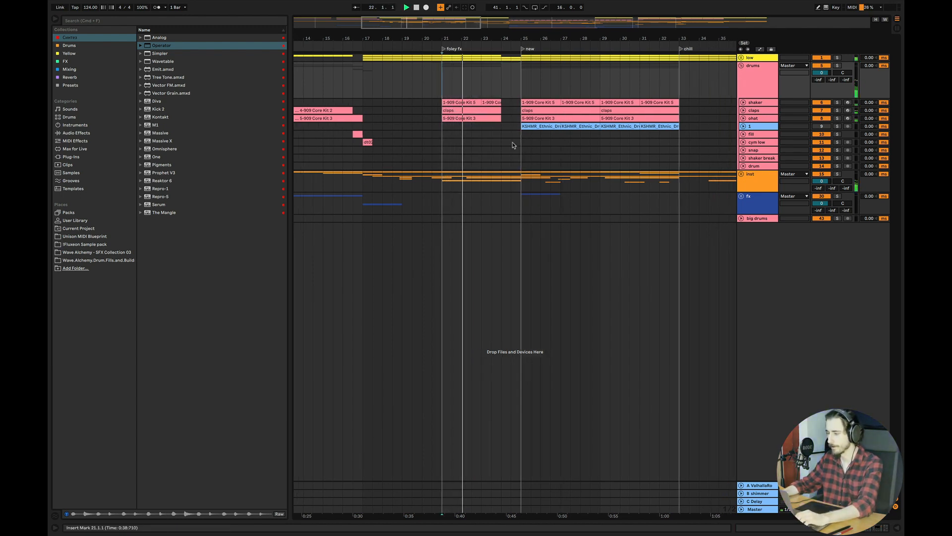
# - Collapse the drums group while listening into the section at the new marker, and stop playback
pyautogui.click(741, 65)
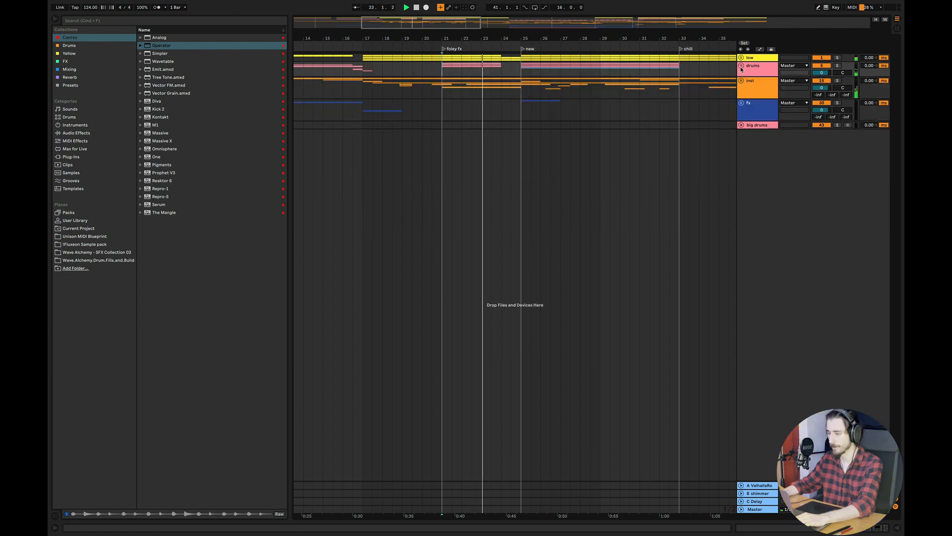
pyautogui.moveTo(448, 37); pyautogui.dragTo(424, 21)
pyautogui.hscroll(3, 469, 37)
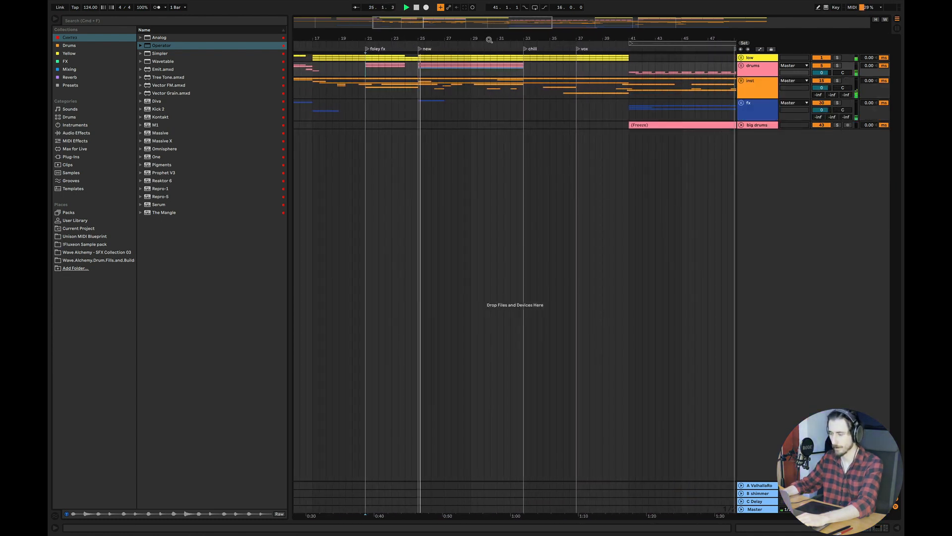
pyautogui.press('space')
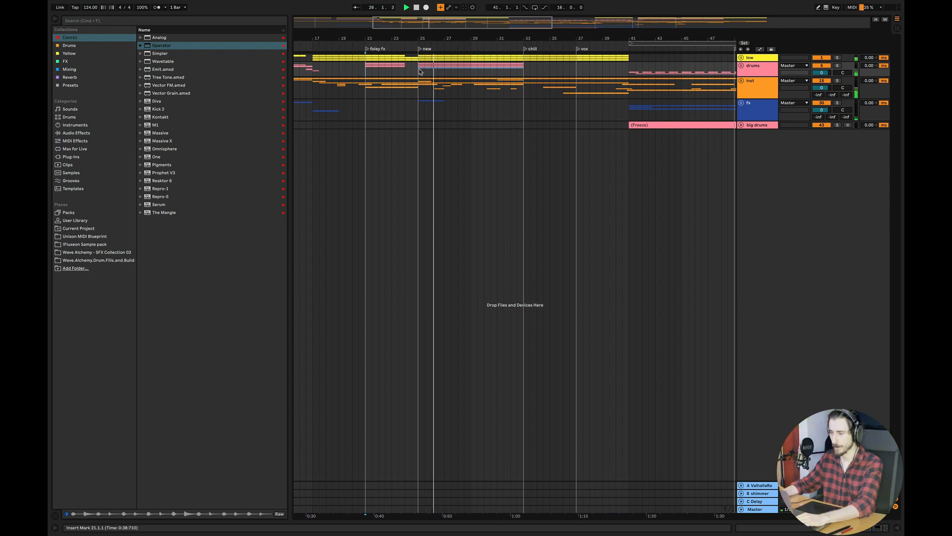
# - Select the drums group from bar 25 to bar 33 and play the arrangement from bar 27
pyautogui.moveTo(418, 72); pyautogui.dragTo(523, 76)
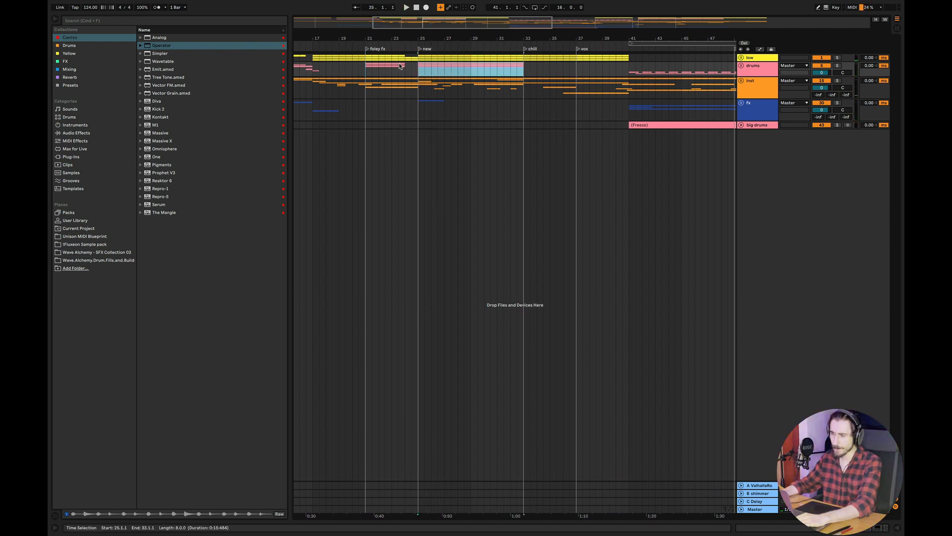
pyautogui.moveTo(417, 69); pyautogui.dragTo(523, 72)
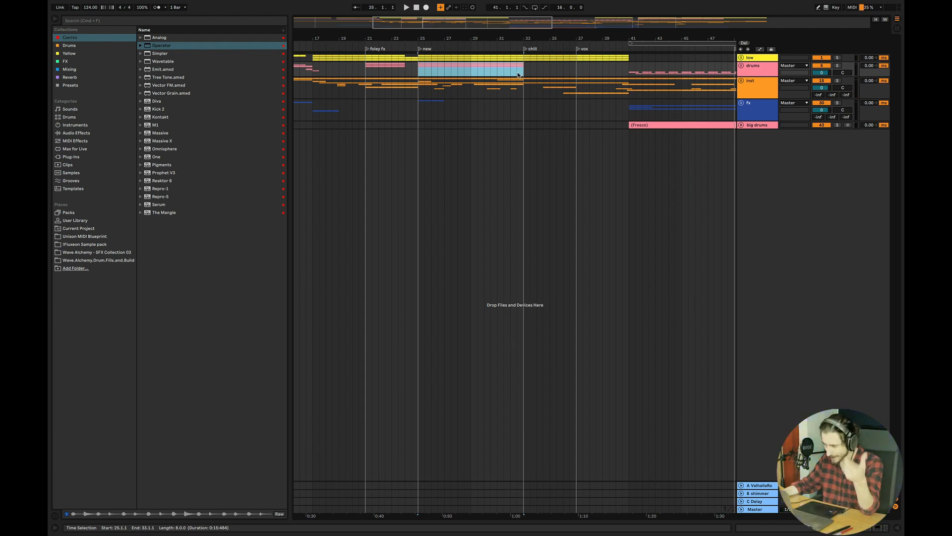
pyautogui.click(451, 73)
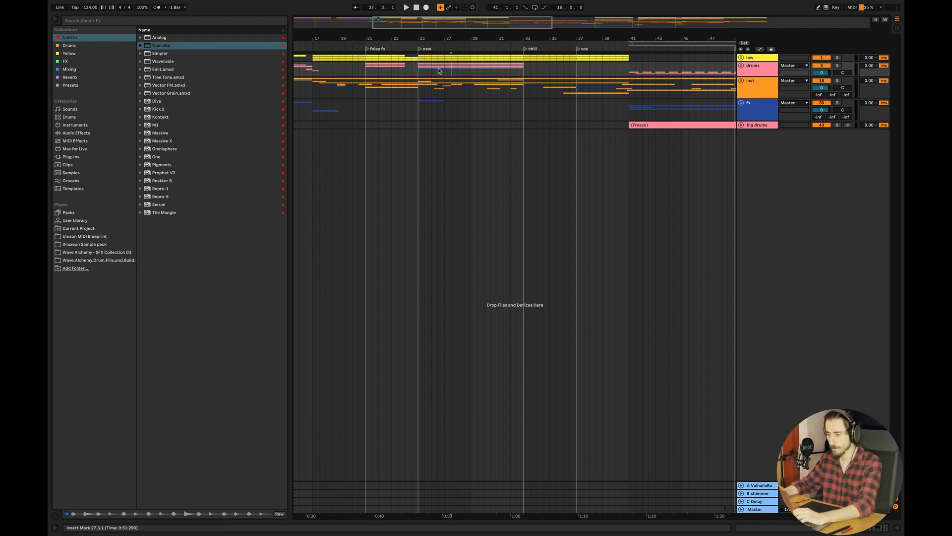
pyautogui.moveTo(418, 73); pyautogui.dragTo(517, 72)
pyautogui.click(444, 73)
pyautogui.press('space')
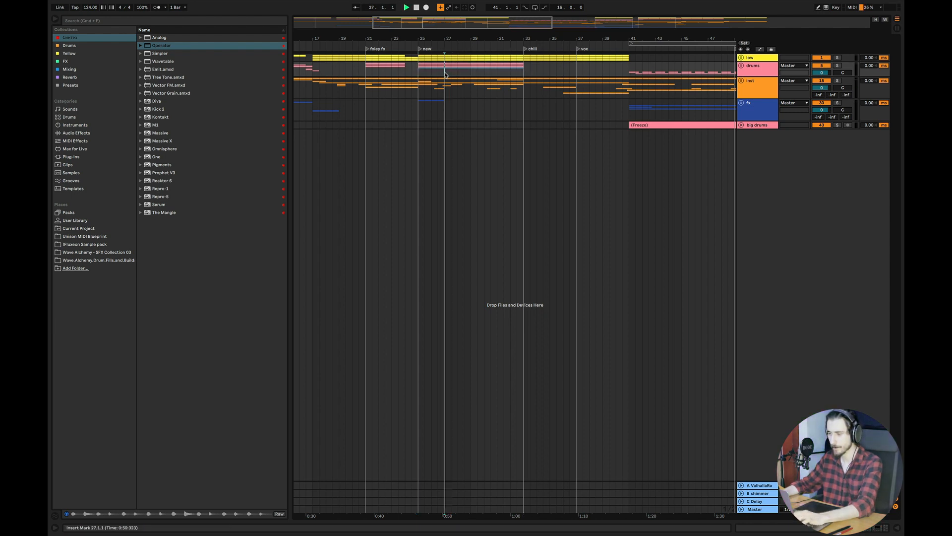
# - Expand the low group and shorten the last kick clip before the chill marker to end at 32.3.1
pyautogui.click(740, 82)
pyautogui.click(740, 82)
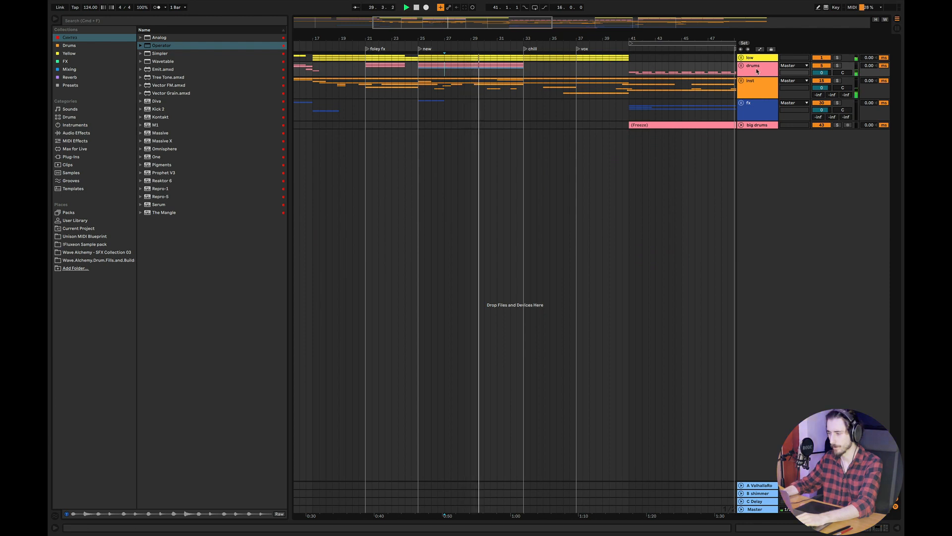
pyautogui.click(742, 58)
pyautogui.scroll(3, 568, 85)
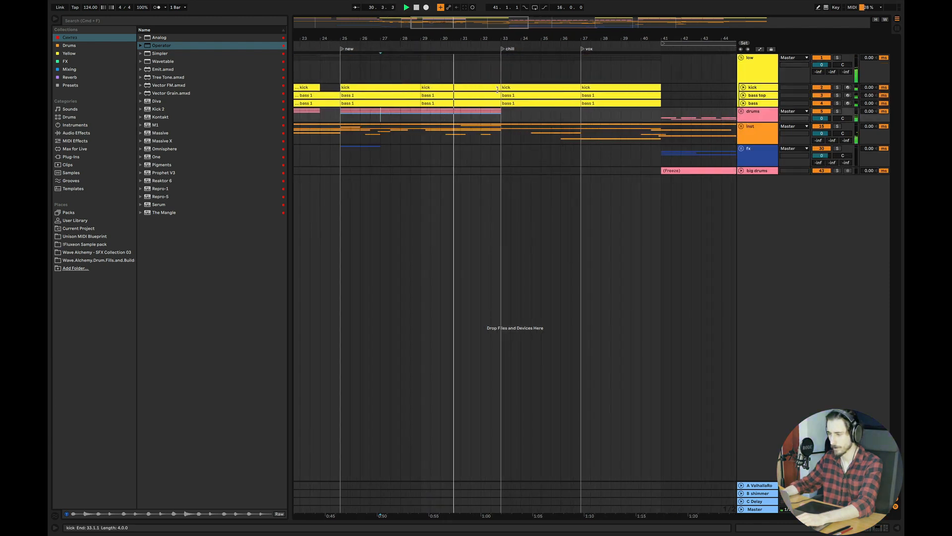
pyautogui.click(489, 88)
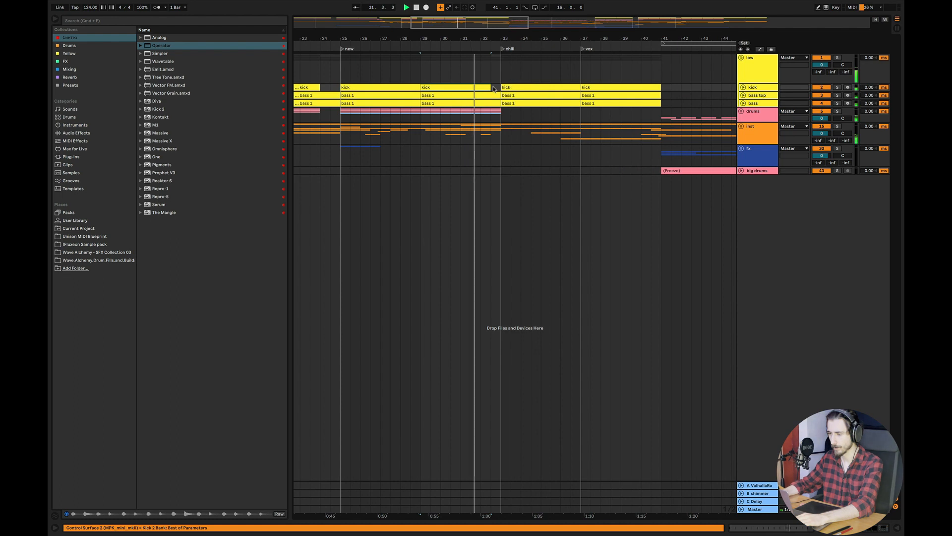
pyautogui.moveTo(489, 87); pyautogui.dragTo(480, 87)
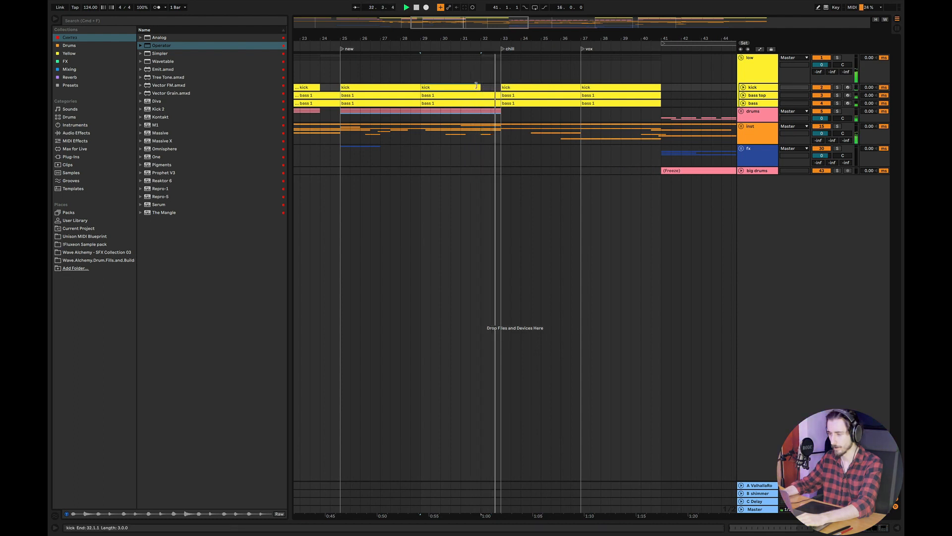
pyautogui.scroll(-3, 521, 125)
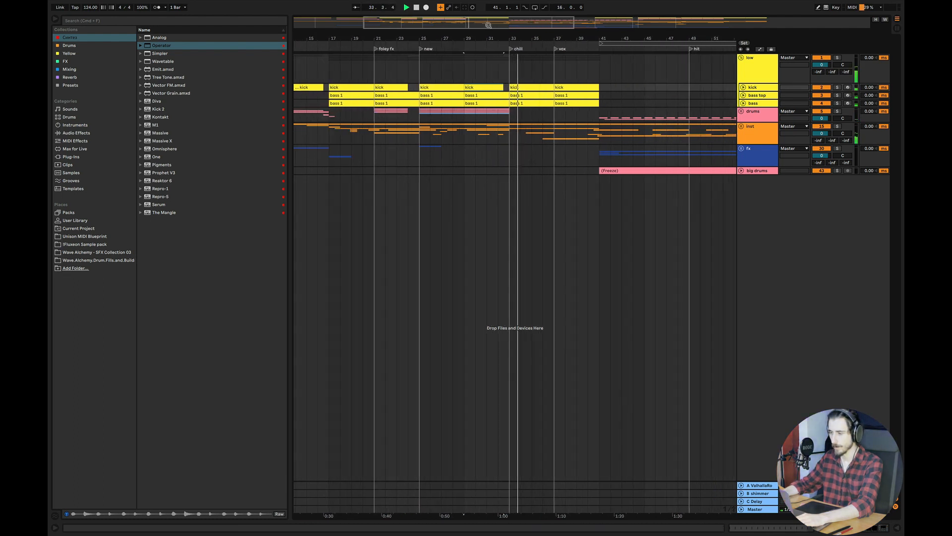
# - Switch to Pixelmator Pro, paint a wavy black line and a nearly straight line above it, and return to Live
pyautogui.press('super+Tab')
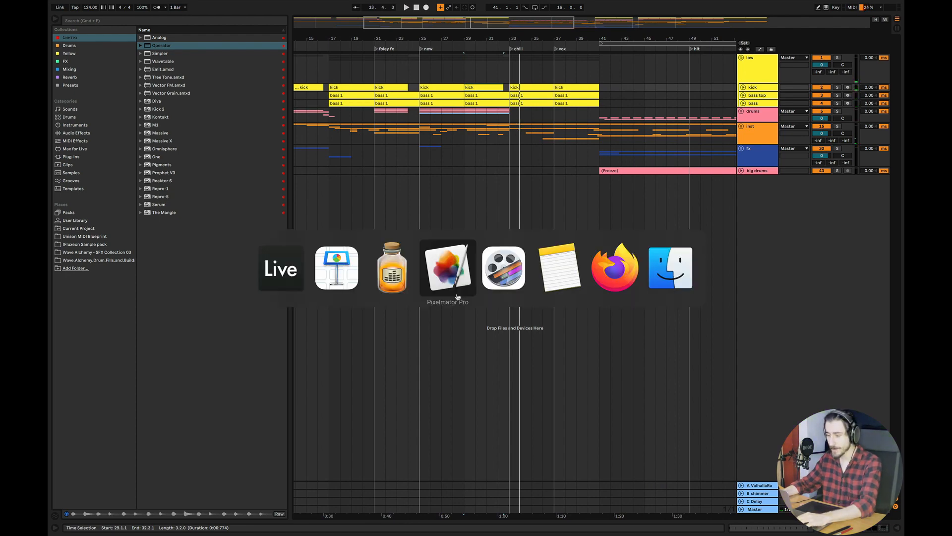
pyautogui.click(439, 283)
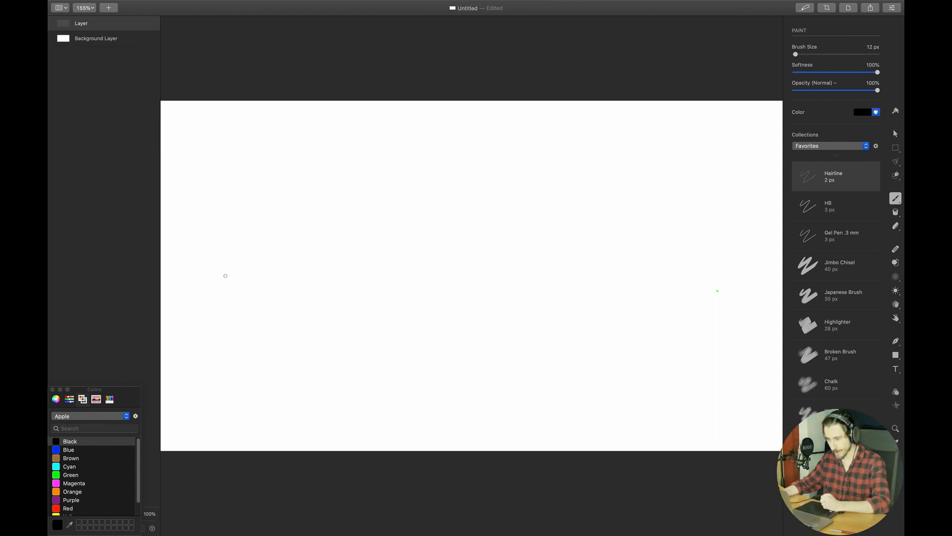
pyautogui.moveTo(209, 274)
pyautogui.mouseDown()
pyautogui.moveTo(275, 272)
pyautogui.moveTo(288, 263)
pyautogui.moveTo(323, 281)
pyautogui.moveTo(446, 311)
pyautogui.moveTo(538, 253)
pyautogui.mouseUp()
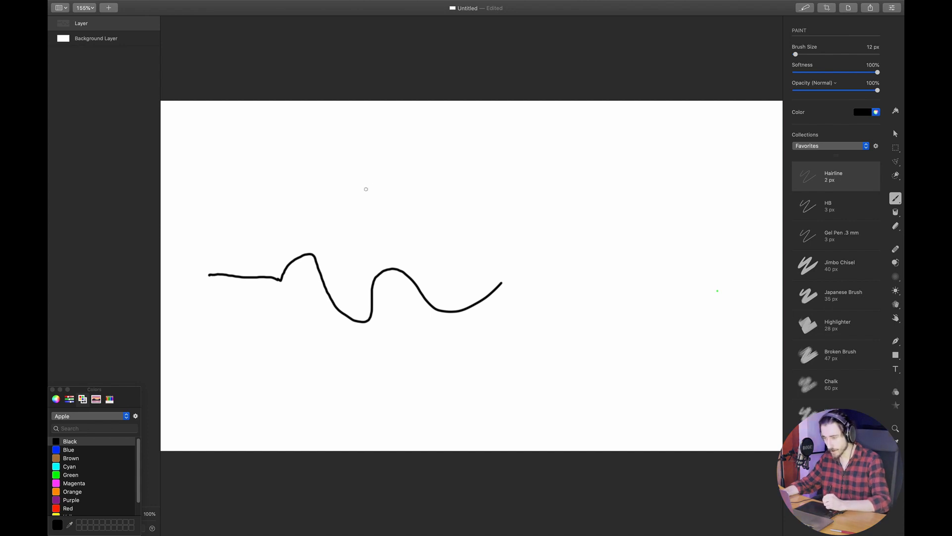
pyautogui.moveTo(364, 194)
pyautogui.mouseDown()
pyautogui.moveTo(578, 190)
pyautogui.moveTo(613, 200)
pyautogui.mouseUp()
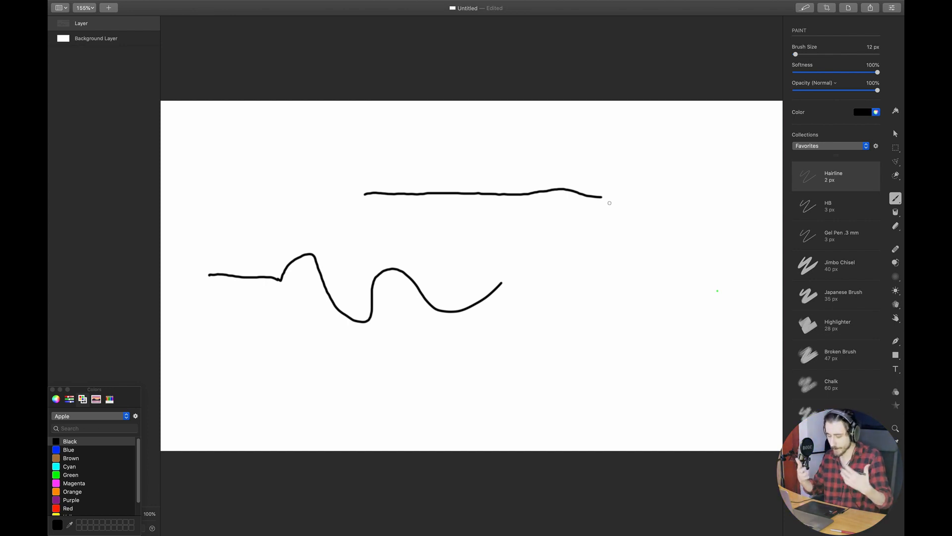
pyautogui.press('super+Tab')
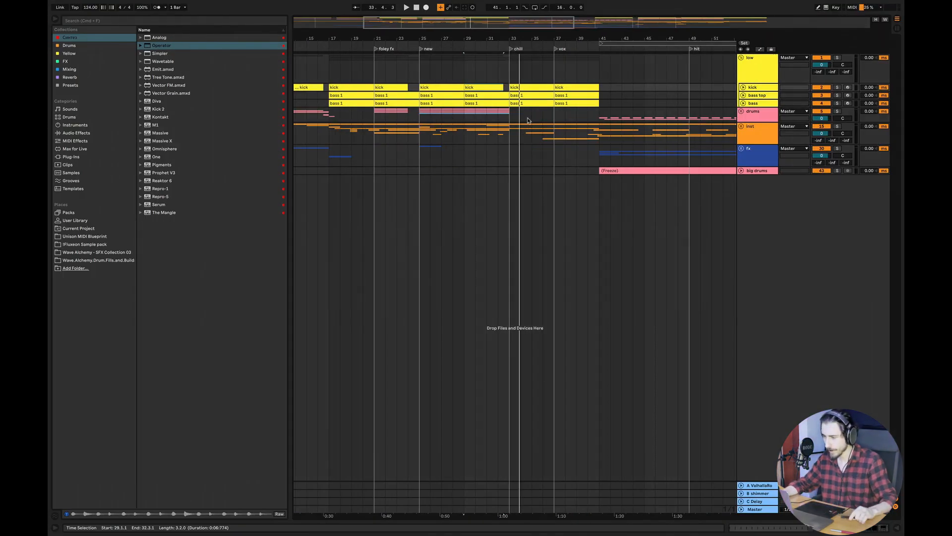
# - Highlight the drums group from bar 33 to bar 41 and play the arrangement from the vox marker at bar 37
pyautogui.moveTo(510, 128); pyautogui.dragTo(599, 112)
pyautogui.moveTo(421, 118); pyautogui.dragTo(600, 121)
pyautogui.moveTo(524, 18); pyautogui.dragTo(531, 21)
pyautogui.moveTo(482, 117); pyautogui.dragTo(488, 117)
pyautogui.click(512, 115)
pyautogui.click(506, 117)
pyautogui.press('space')
pyautogui.press('space')
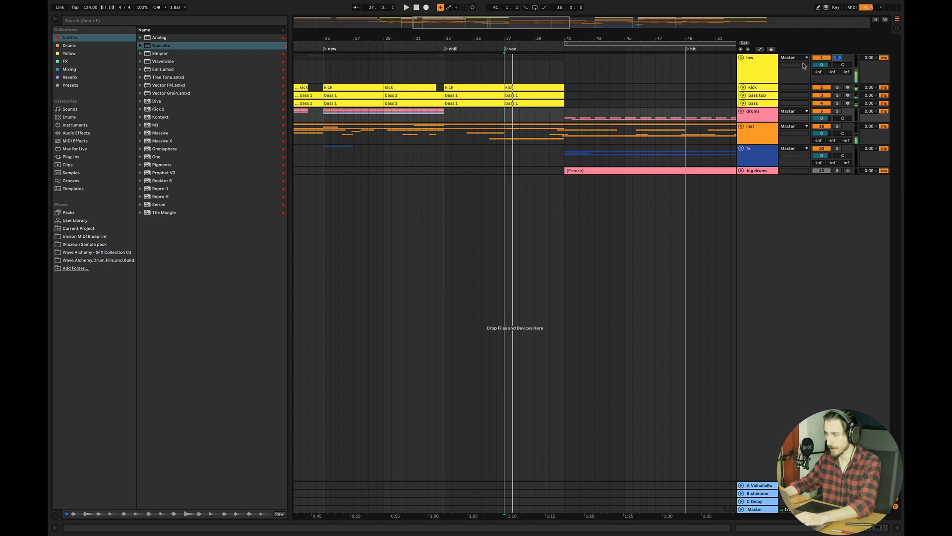
# - Solo the low group, show its device chain and listen to it alone from bar 37
pyautogui.click(837, 57)
pyautogui.doubleClick(757, 72)
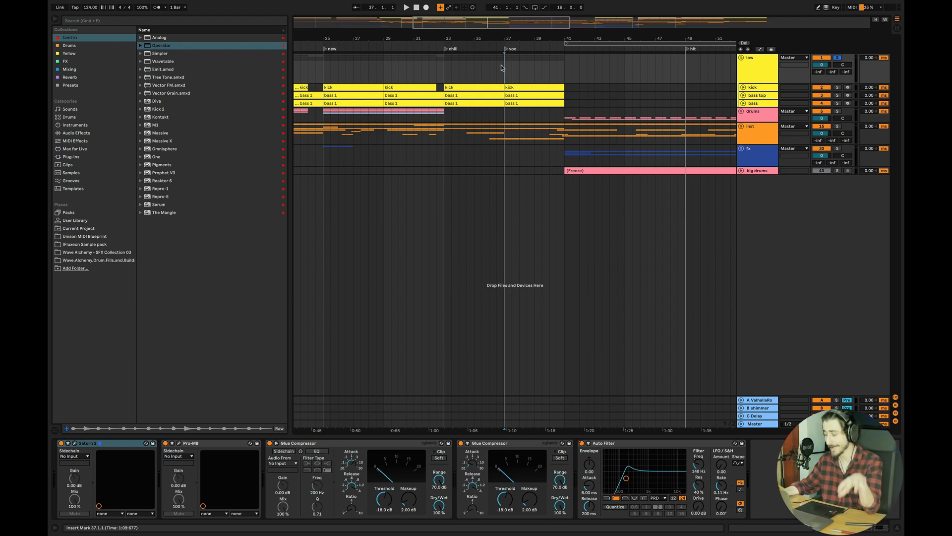
pyautogui.press('space')
pyautogui.scroll(-3, 540, 138)
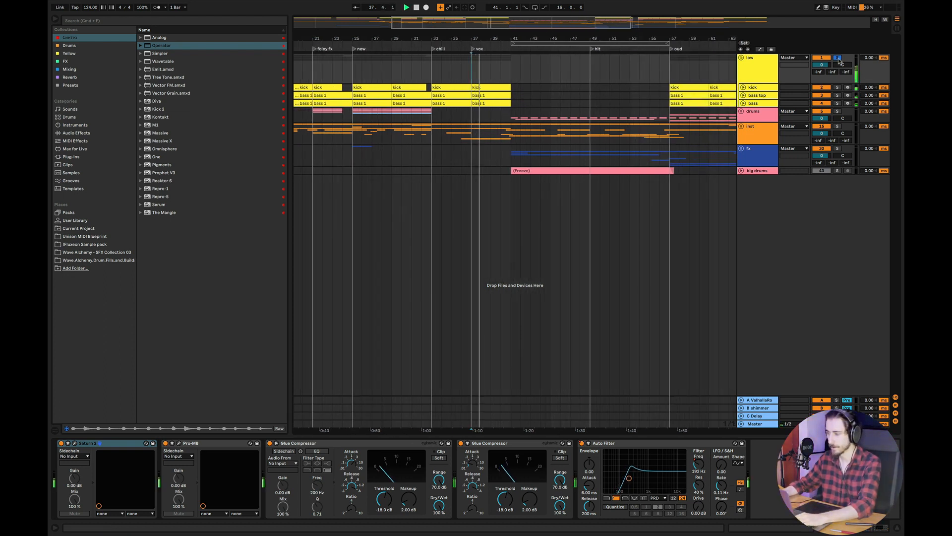
# - Play the full mix from the vox marker with nothing soloed, expanding the inst group briefly to inspect its tracks
pyautogui.click(435, 135)
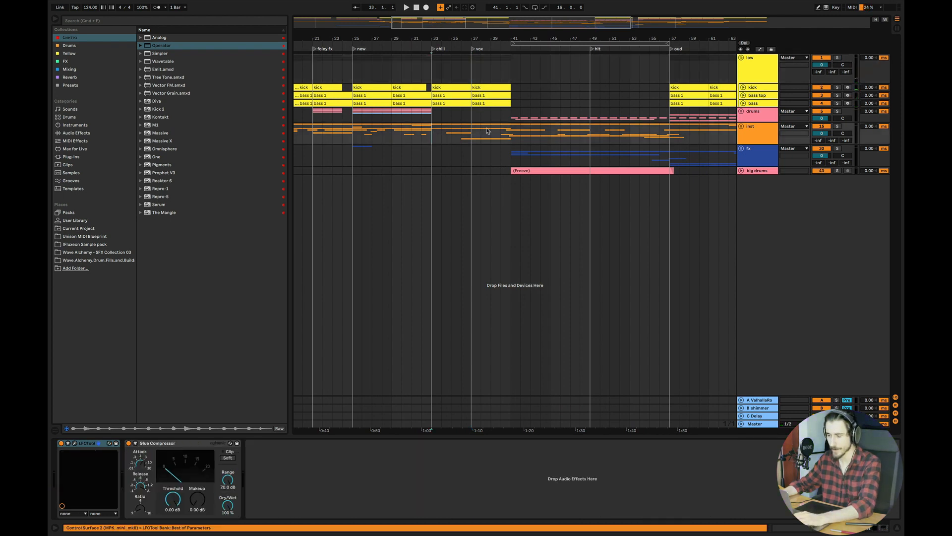
pyautogui.click(468, 112)
pyautogui.press('space')
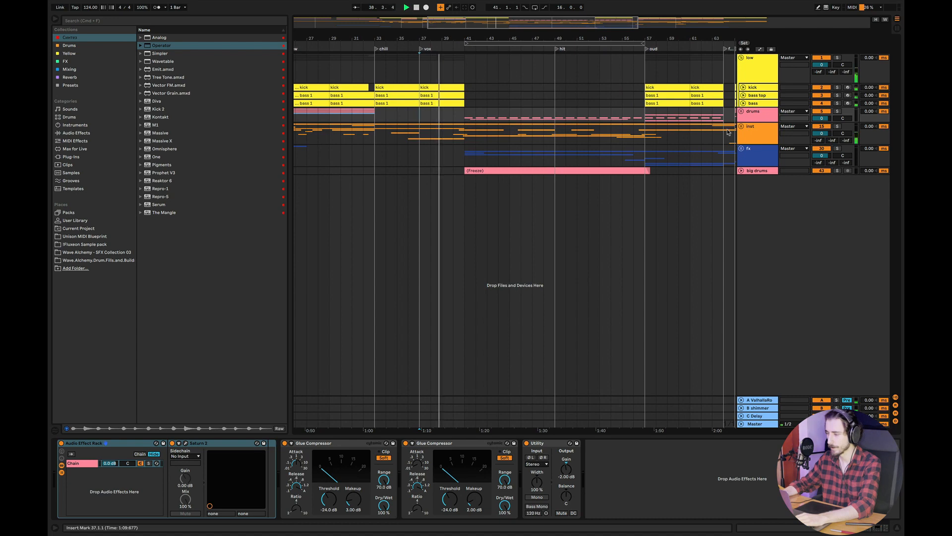
pyautogui.click(742, 127)
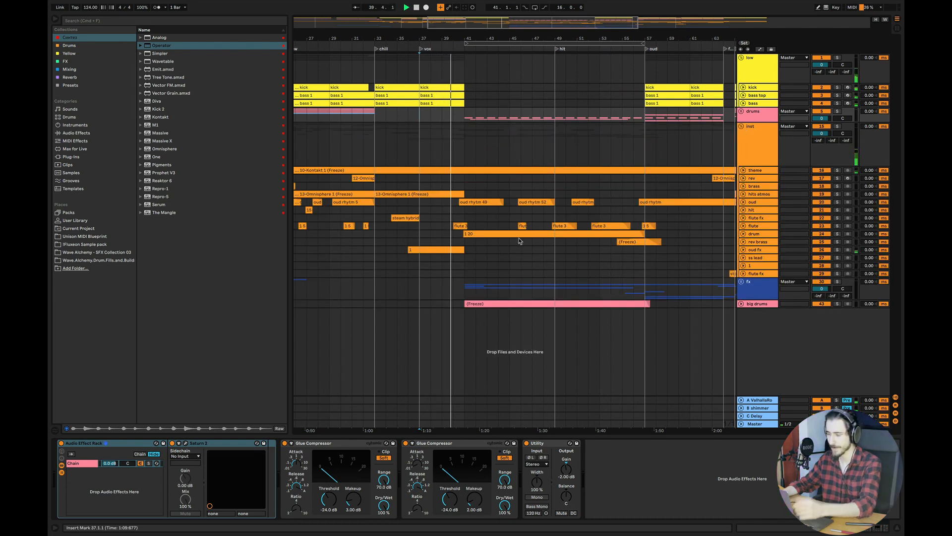
pyautogui.click(741, 127)
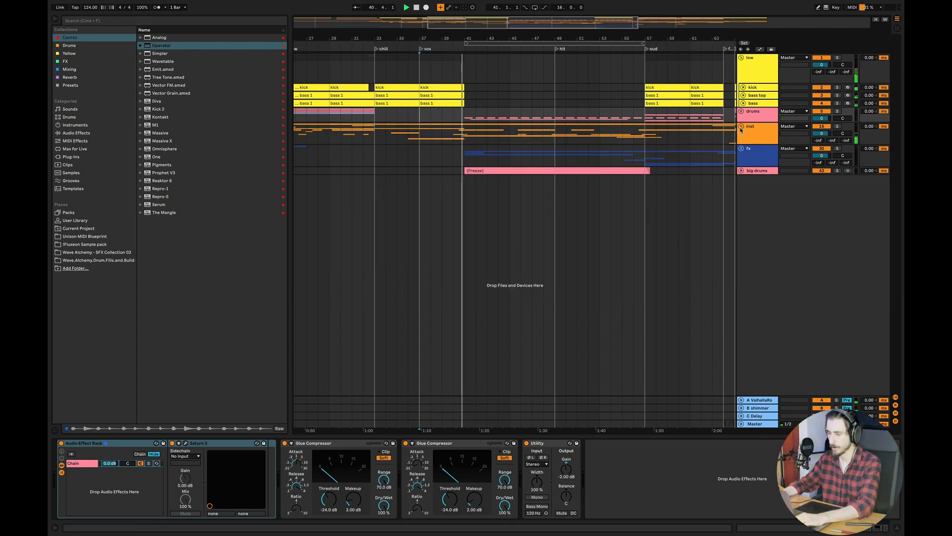
# - Expand the inst group during playback, unfold its theme track and show that track's devices, and stop playback
pyautogui.moveTo(434, 33); pyautogui.dragTo(404, 27)
pyautogui.moveTo(471, 27); pyautogui.dragTo(498, 29)
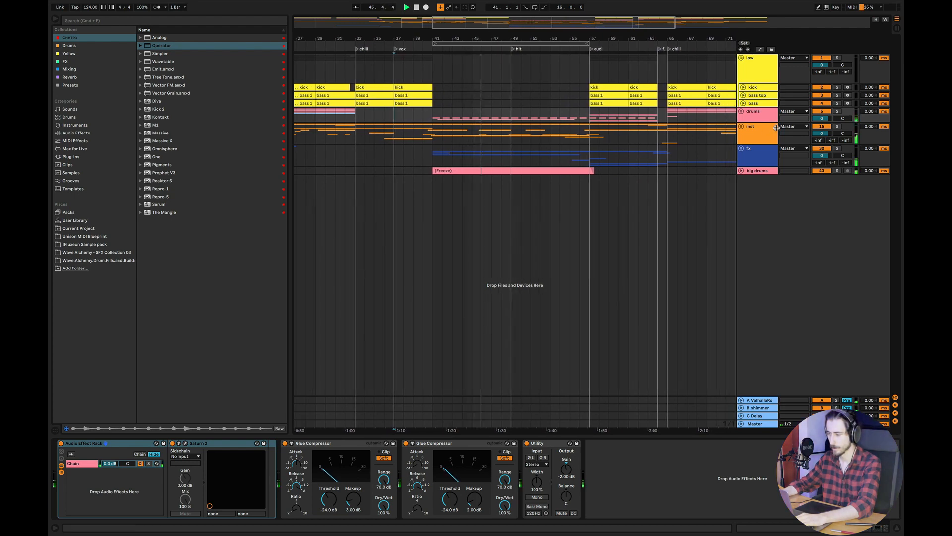
pyautogui.click(742, 127)
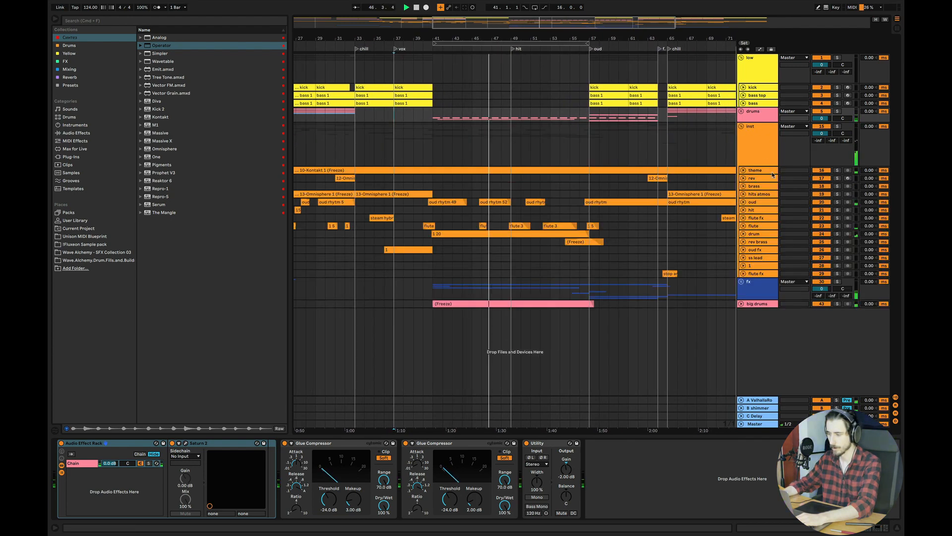
pyautogui.click(744, 170)
pyautogui.click(753, 172)
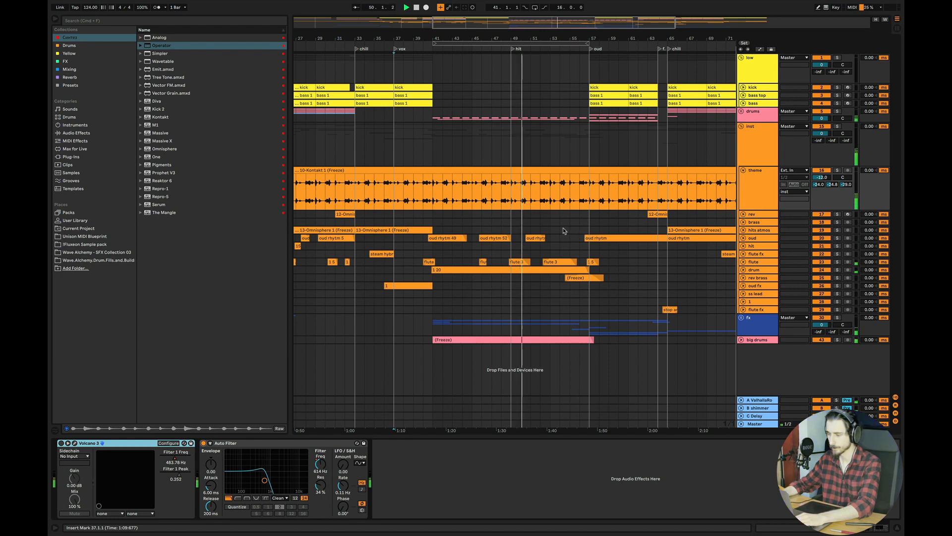
pyautogui.moveTo(531, 29); pyautogui.dragTo(535, 46)
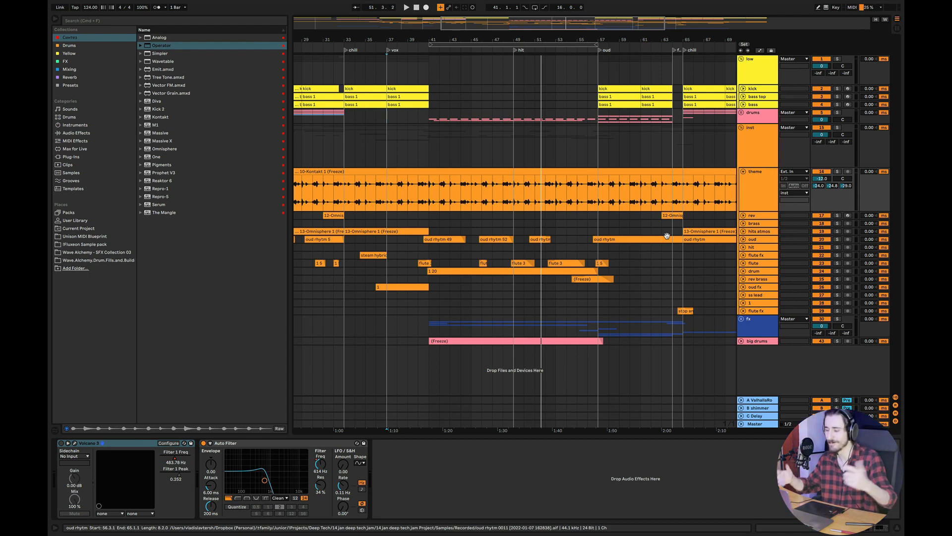
# - Highlight the inst group from bar 41 to bar 57, and clear the selection at bar 48 on the rev track
pyautogui.moveTo(430, 146); pyautogui.dragTo(596, 156)
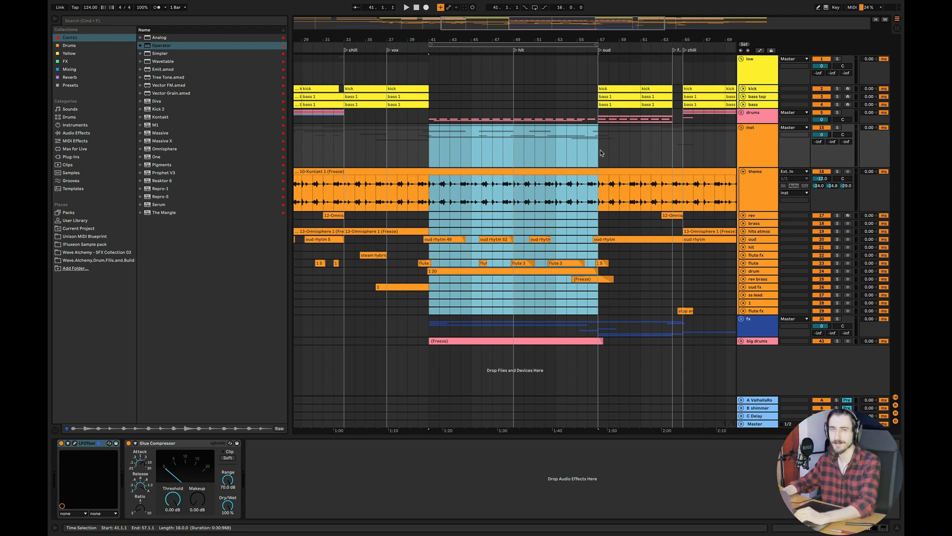
pyautogui.click(515, 159)
pyautogui.moveTo(518, 158); pyautogui.dragTo(566, 268)
pyautogui.click(504, 215)
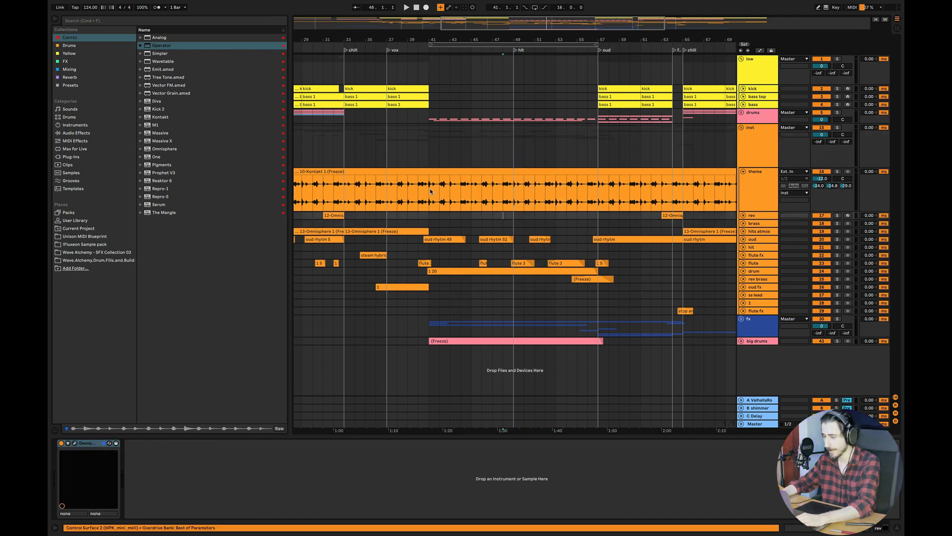
# - Solo the theme track at bar 41 and highlight the rev track from bar 43 to bar 53
pyautogui.click(431, 191)
pyautogui.click(837, 173)
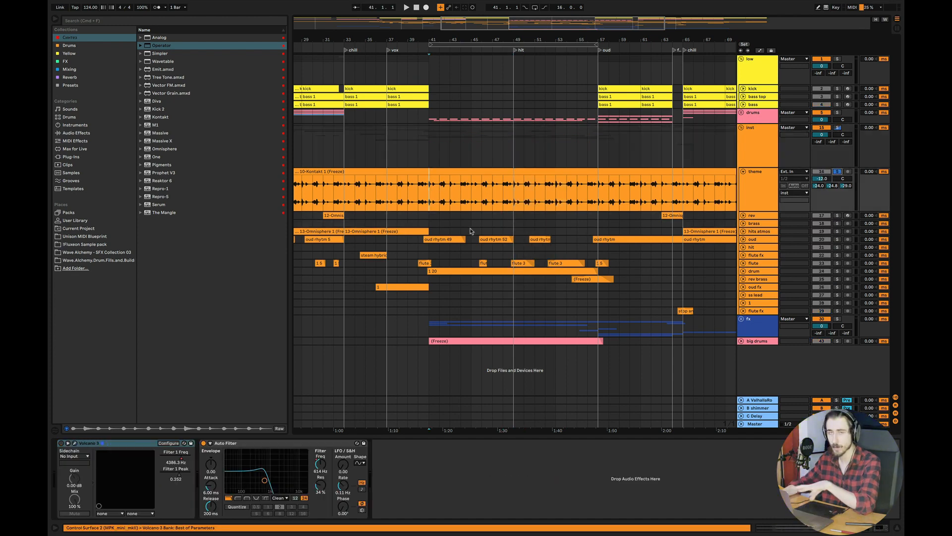
pyautogui.moveTo(450, 215); pyautogui.dragTo(556, 215)
pyautogui.moveTo(503, 35); pyautogui.dragTo(501, 12)
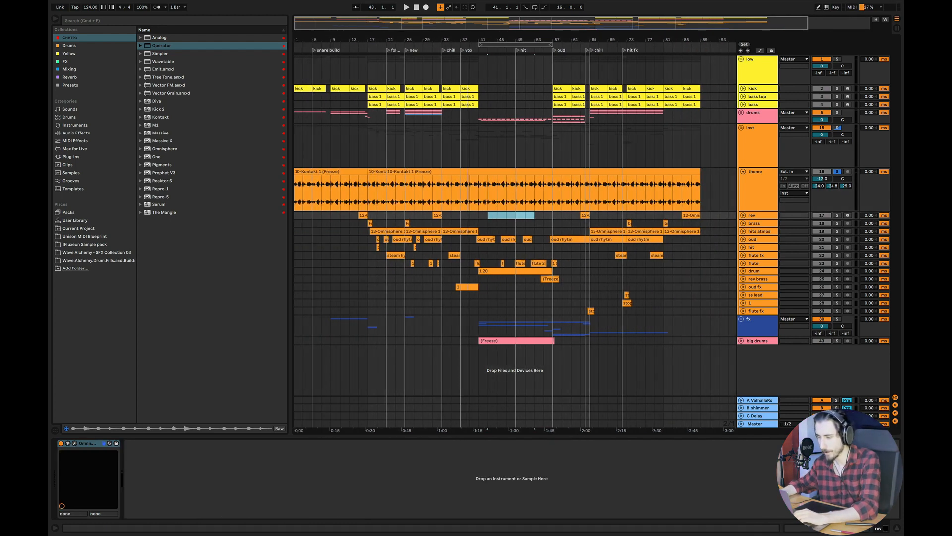
# - Highlight the arrangement's sections in turn across the low, drums and inst groups, including bars 33 to 41 and 57 to 65
pyautogui.moveTo(332, 141); pyautogui.dragTo(387, 149)
pyautogui.moveTo(374, 28); pyautogui.dragTo(389, 64)
pyautogui.moveTo(407, 151); pyautogui.dragTo(575, 85)
pyautogui.moveTo(459, 26); pyautogui.dragTo(539, 29)
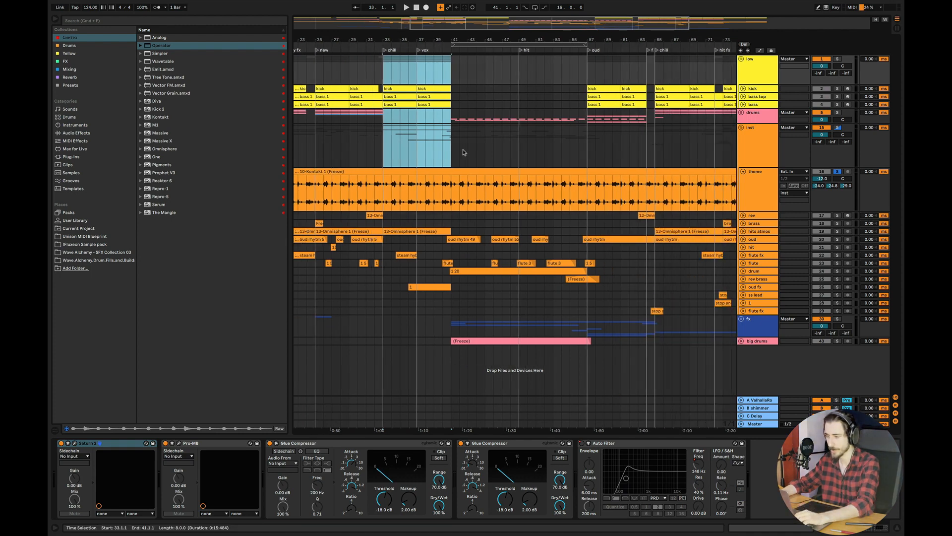
pyautogui.moveTo(451, 147); pyautogui.dragTo(510, 148)
pyautogui.click(526, 150)
pyautogui.moveTo(486, 24); pyautogui.dragTo(521, 25)
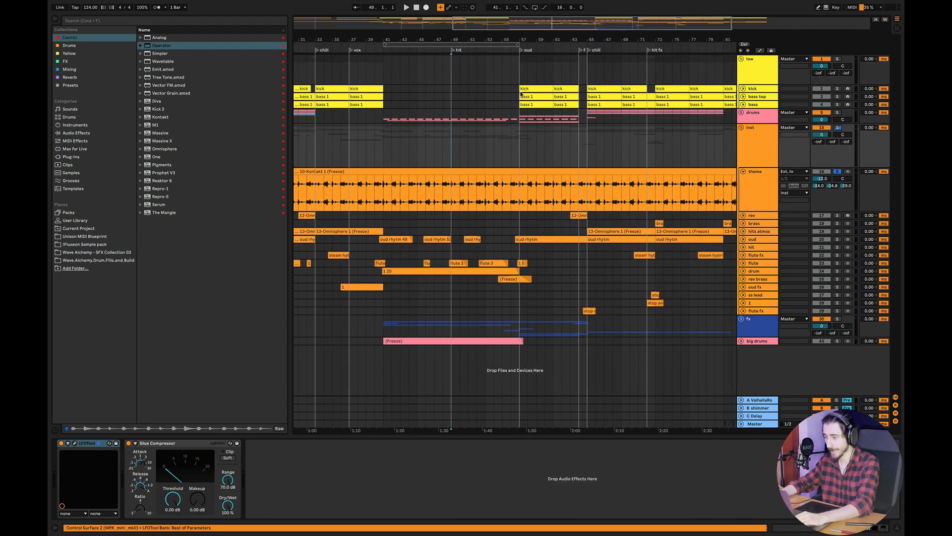
pyautogui.moveTo(520, 157); pyautogui.dragTo(584, 89)
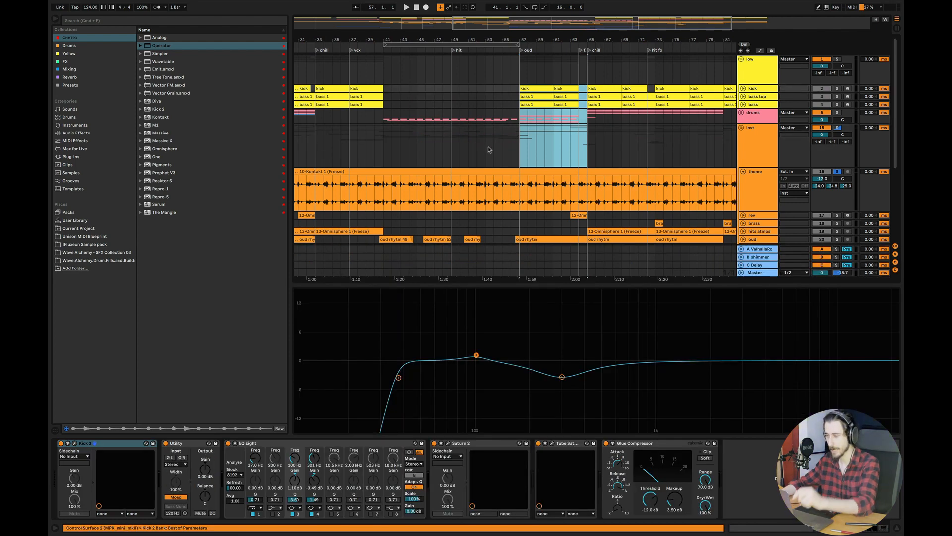
# - Play from bar 52 through the oud and fill sections into the chill section, turning off the theme track's solo
pyautogui.click(481, 150)
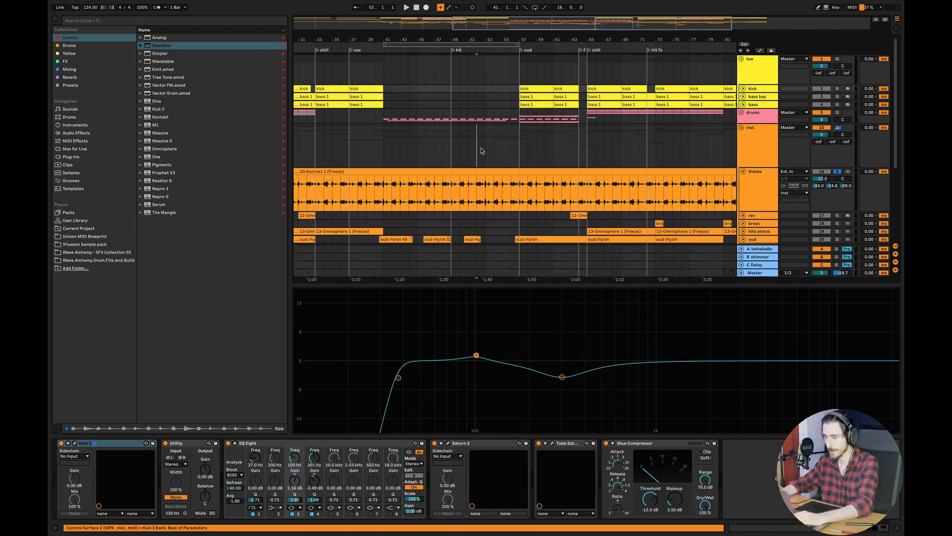
pyautogui.press('space')
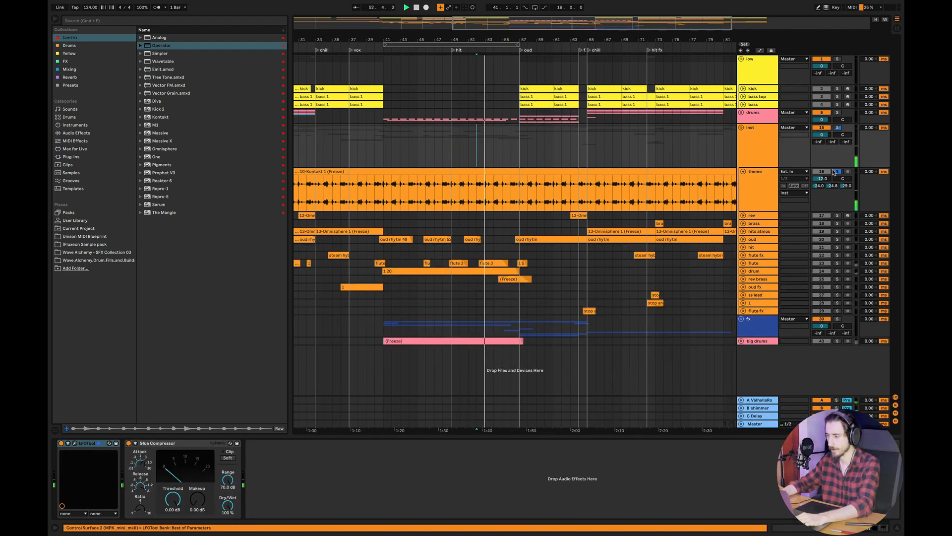
pyautogui.moveTo(523, 38); pyautogui.dragTo(496, 60)
pyautogui.moveTo(581, 32)
pyautogui.mouseDown()
pyautogui.moveTo(590, 30)
pyautogui.moveTo(576, 28)
pyautogui.mouseUp()
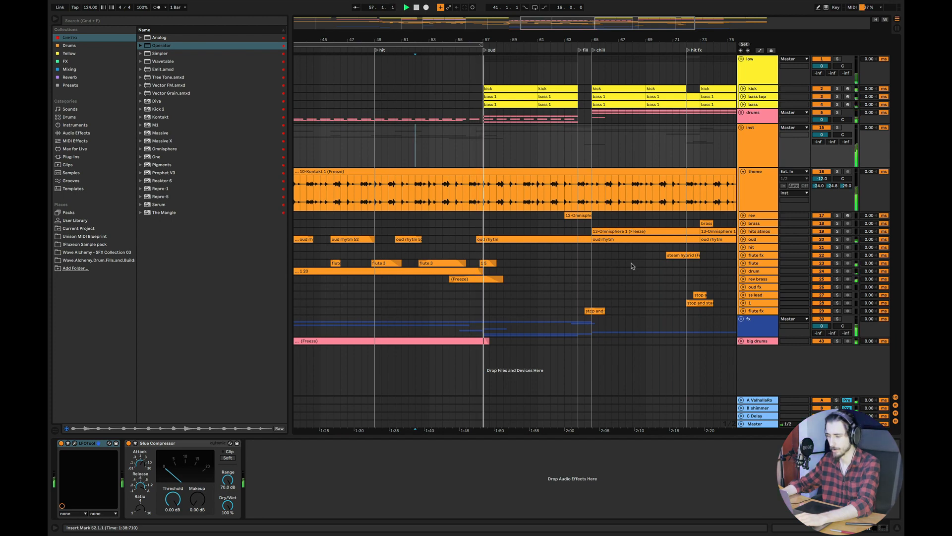
pyautogui.moveTo(570, 40); pyautogui.dragTo(524, 32)
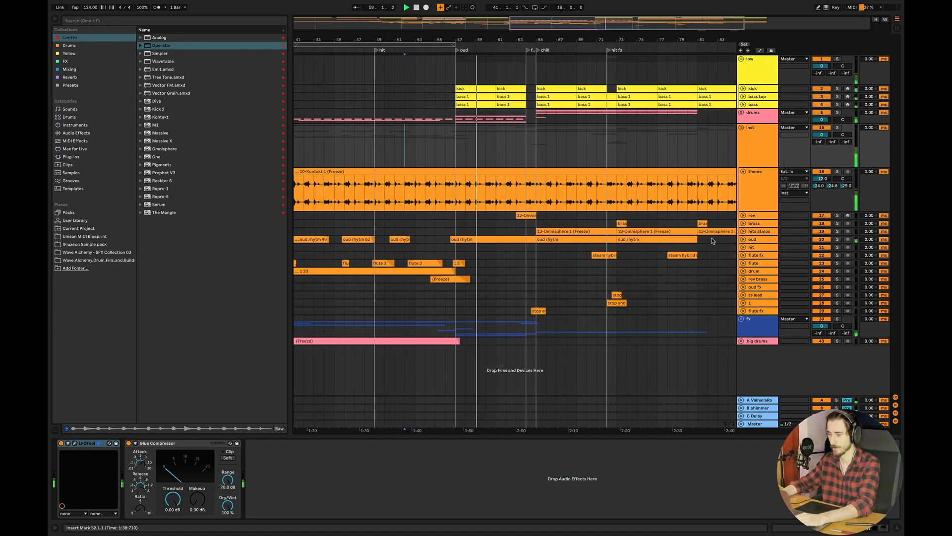
pyautogui.moveTo(541, 36); pyautogui.dragTo(587, 29)
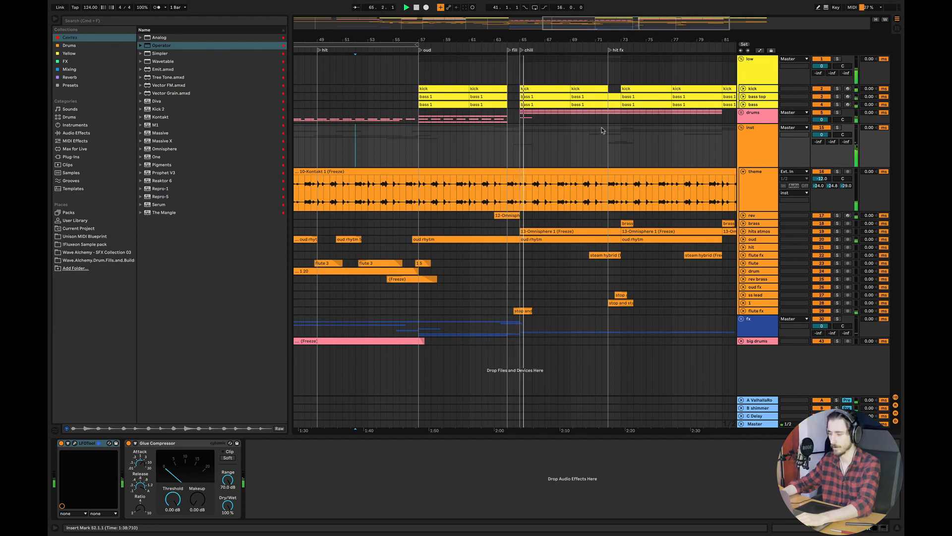
pyautogui.moveTo(560, 25); pyautogui.dragTo(591, 26)
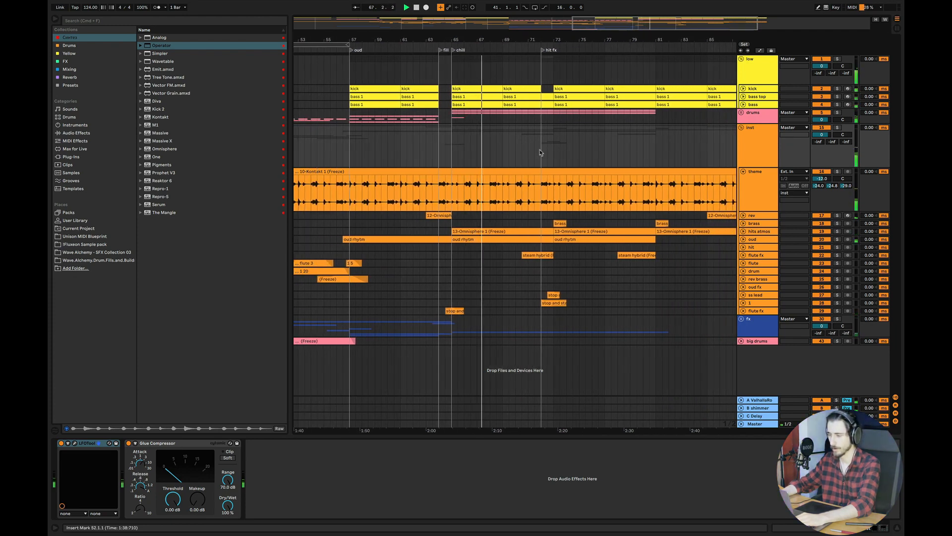
pyautogui.moveTo(631, 25); pyautogui.dragTo(606, 23)
# - Highlight the inst group from 57.1.1 to 61.3.1 and place the insert marker at bar 57
pyautogui.moveTo(411, 143); pyautogui.dragTo(468, 155)
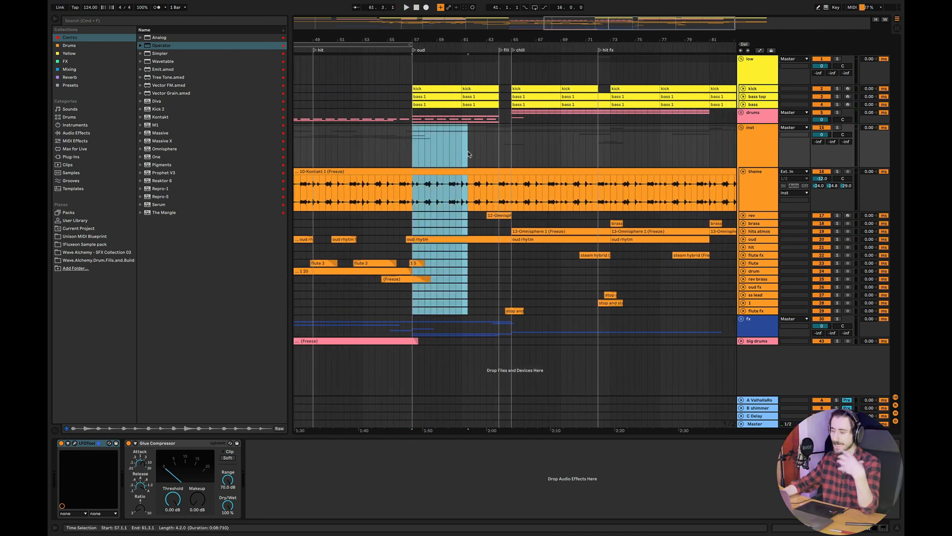
pyautogui.moveTo(570, 37); pyautogui.dragTo(480, 32)
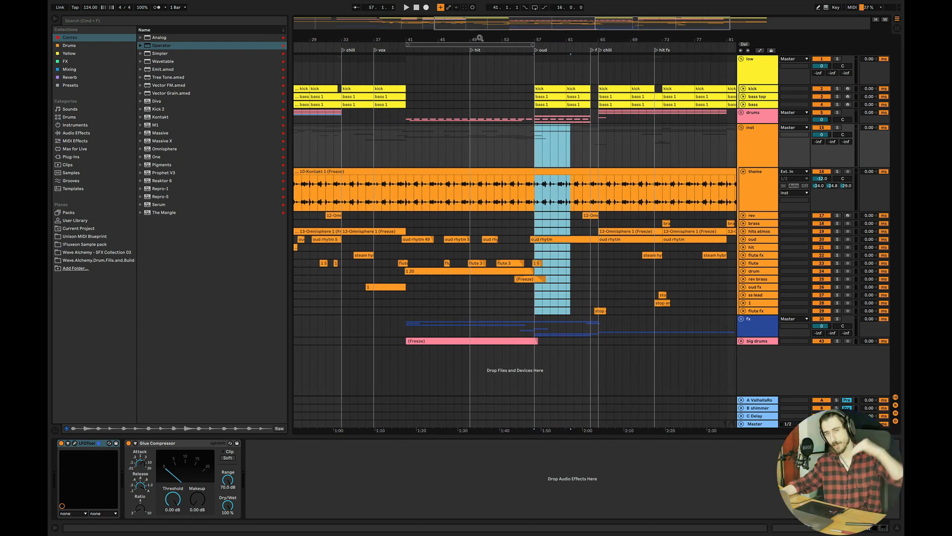
pyautogui.click(539, 154)
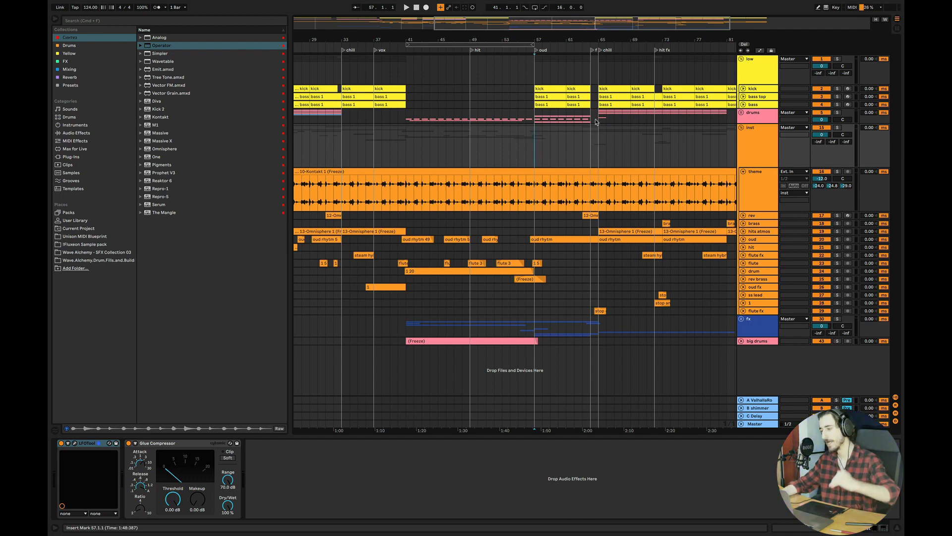
# - Highlight the gap between the fill and chill markers, and play the transition from 63.3.1
pyautogui.moveTo(572, 21); pyautogui.dragTo(648, 36)
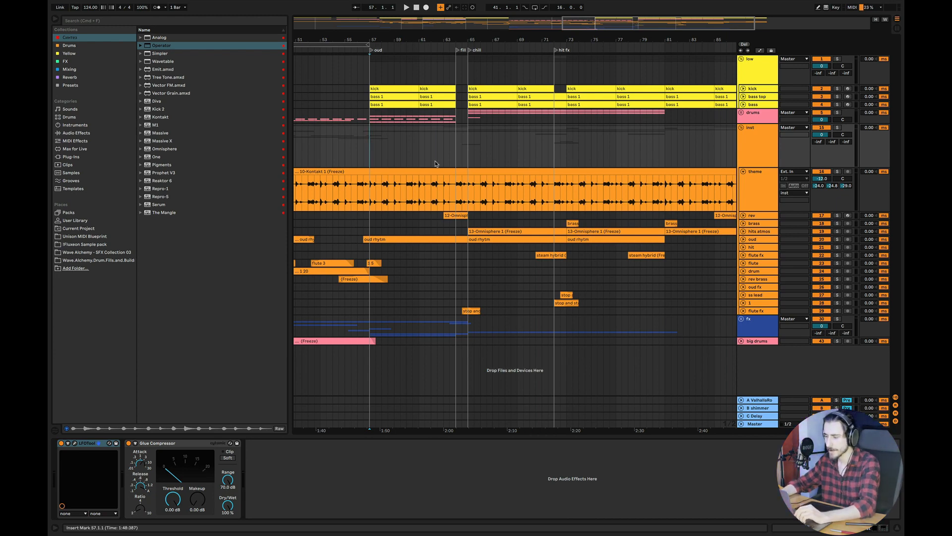
pyautogui.moveTo(576, 25); pyautogui.dragTo(596, 46)
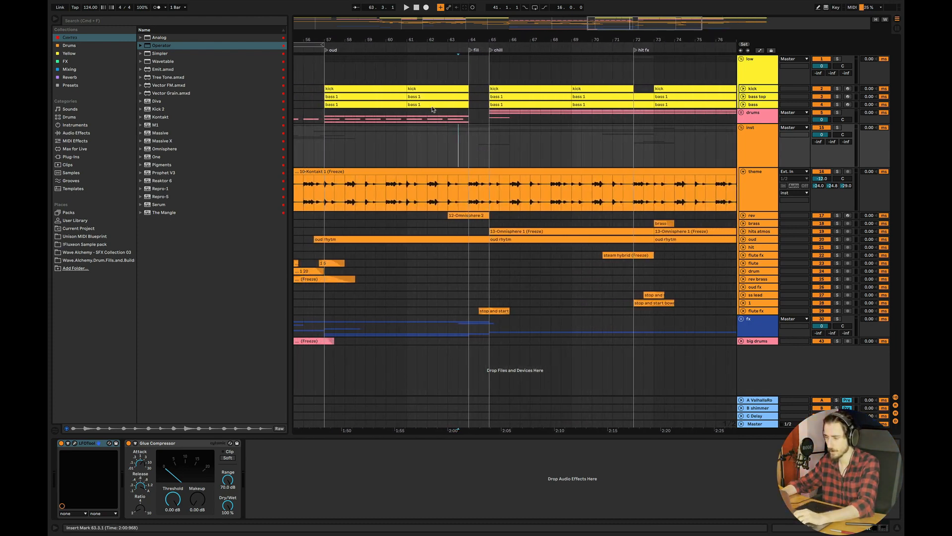
pyautogui.moveTo(475, 143); pyautogui.dragTo(488, 163)
pyautogui.moveTo(470, 75)
pyautogui.mouseDown()
pyautogui.moveTo(490, 155)
pyautogui.moveTo(469, 152)
pyautogui.mouseUp()
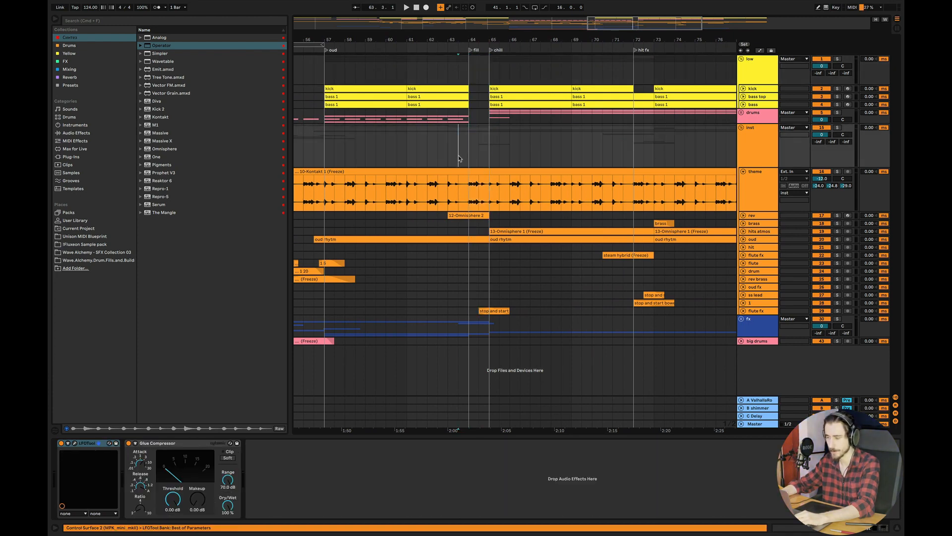
pyautogui.click(459, 157)
pyautogui.press('space')
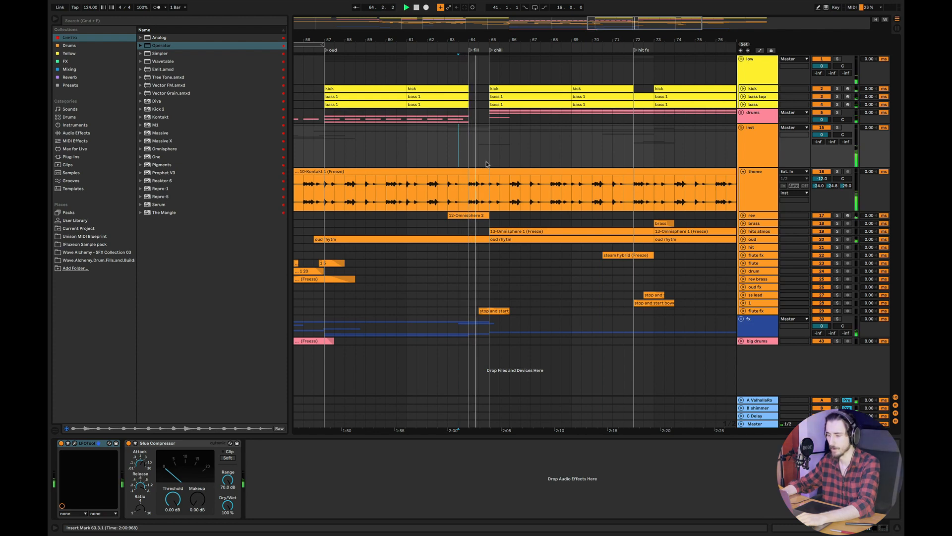
# - Listen up to the section after the hit fx marker, unfolding and refolding the upper flute fx track, and stop playback
pyautogui.moveTo(606, 29); pyautogui.dragTo(589, 16)
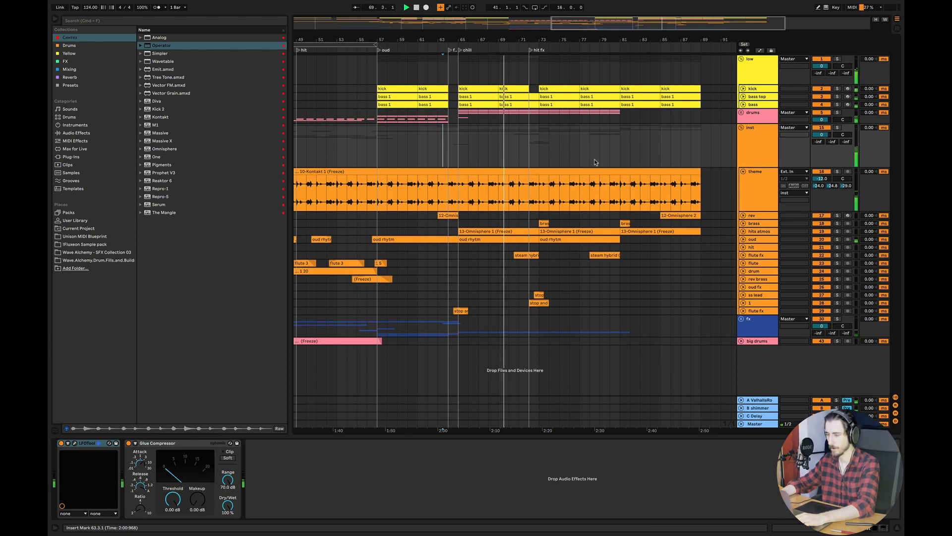
pyautogui.click(743, 256)
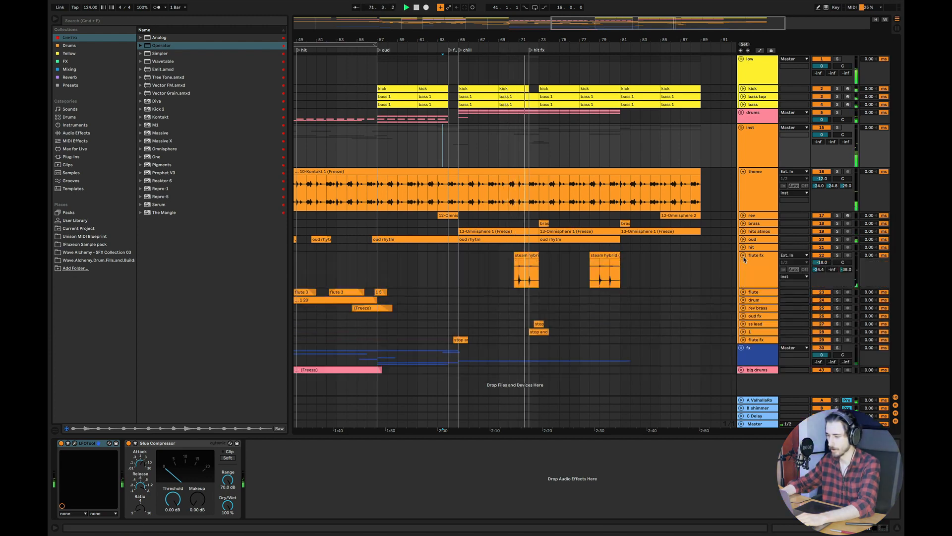
pyautogui.click(744, 255)
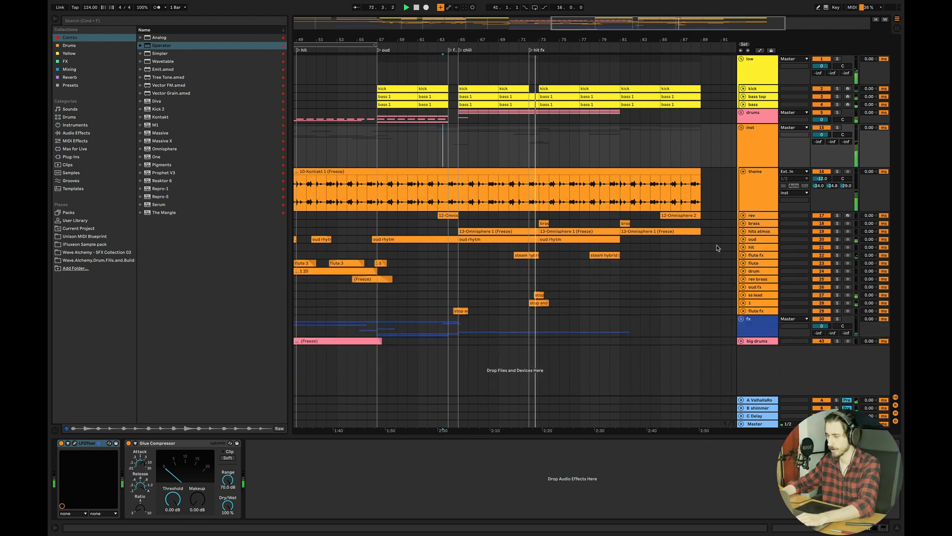
pyautogui.press('space')
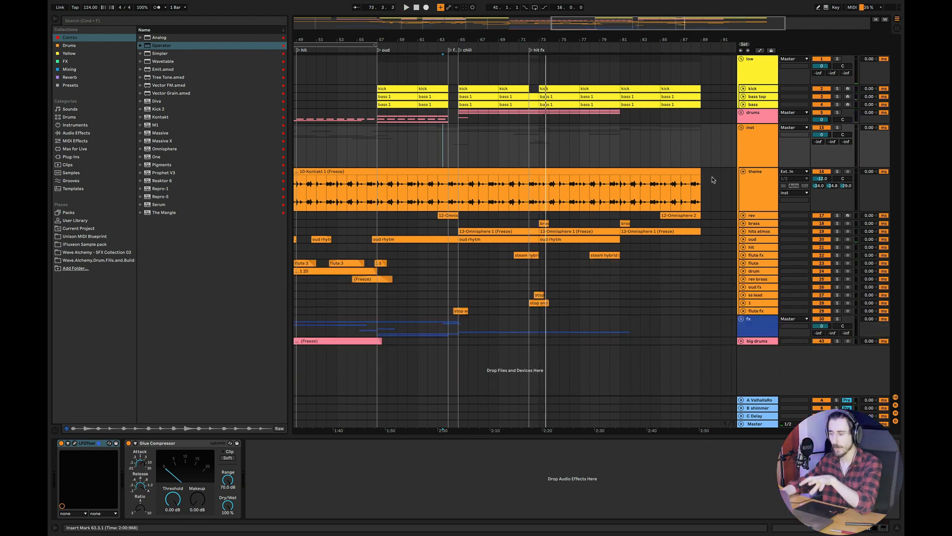
# - Switch to Pixelmator Pro, erase the old black strokes from the canvas and return to the Paint brush
pyautogui.press('super+Tab')
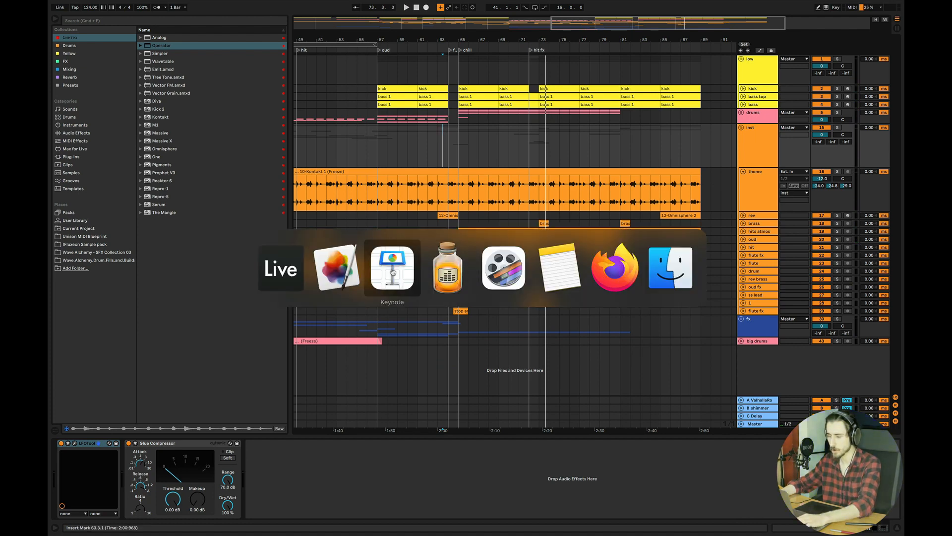
pyautogui.click(350, 275)
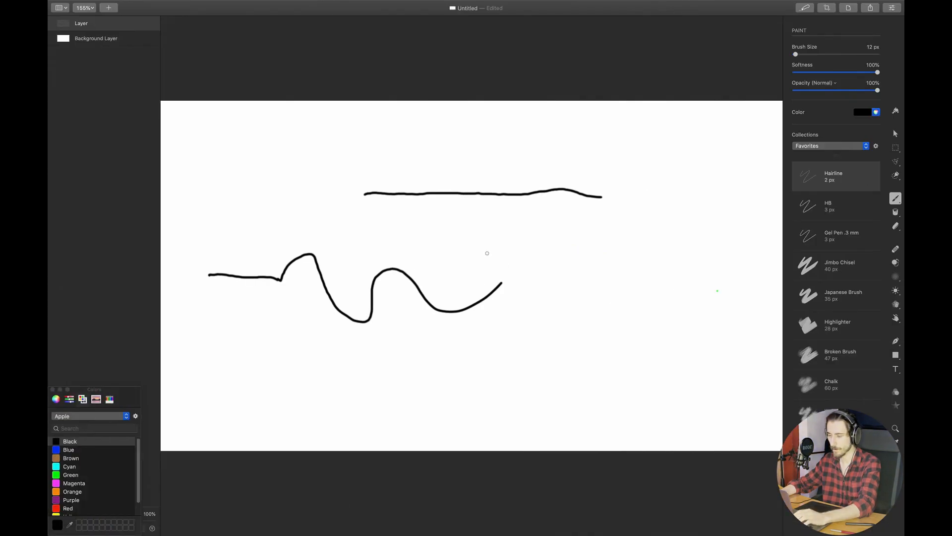
pyautogui.moveTo(596, 187)
pyautogui.mouseDown()
pyautogui.moveTo(351, 206)
pyautogui.moveTo(427, 196)
pyautogui.mouseUp()
pyautogui.moveTo(800, 54); pyautogui.dragTo(822, 55)
pyautogui.moveTo(465, 240)
pyautogui.mouseDown()
pyautogui.moveTo(378, 283)
pyautogui.moveTo(260, 289)
pyautogui.mouseUp()
pyautogui.moveTo(821, 54); pyautogui.dragTo(807, 55)
pyautogui.click(894, 200)
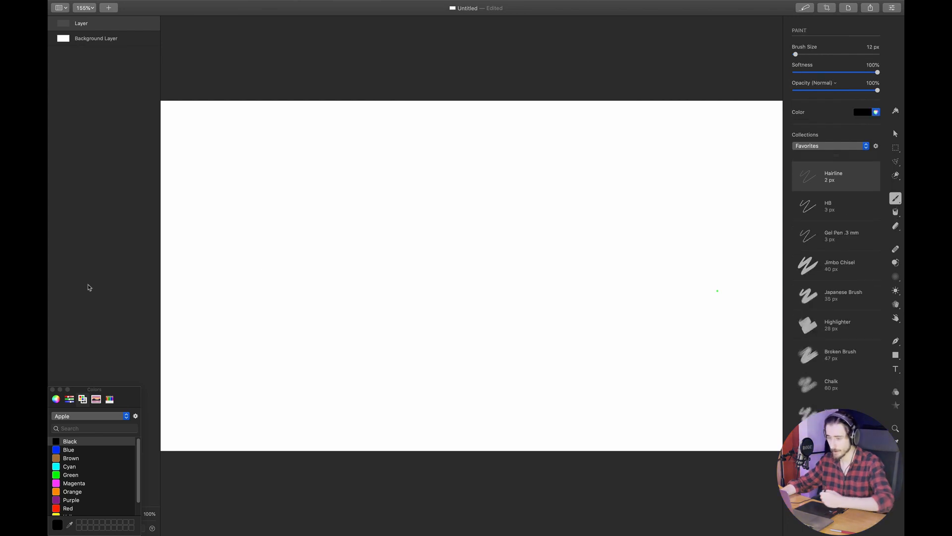
# - Sketch a black box on the canvas and fill it with small circles
pyautogui.moveTo(224, 256); pyautogui.dragTo(230, 333)
pyautogui.moveTo(288, 257)
pyautogui.mouseDown()
pyautogui.moveTo(287, 328)
pyautogui.moveTo(231, 336)
pyautogui.mouseUp()
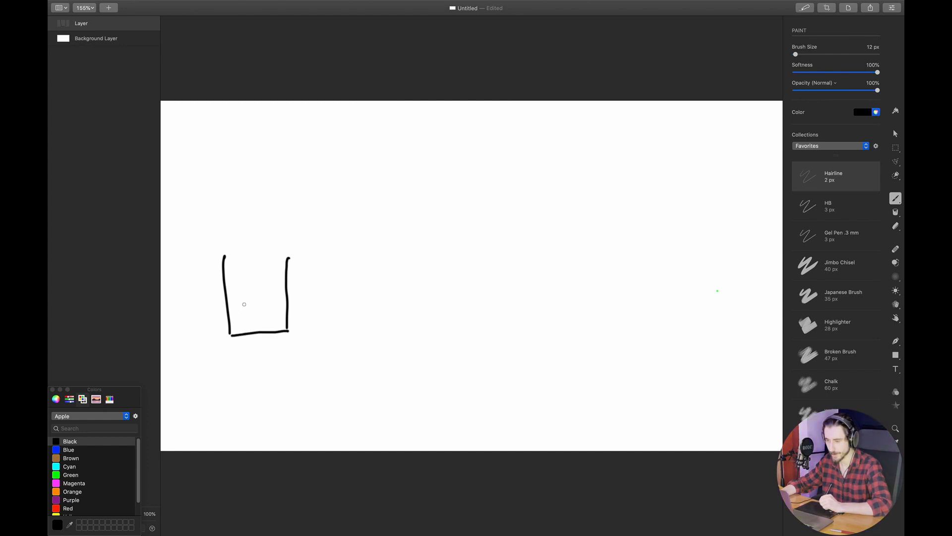
pyautogui.moveTo(289, 256); pyautogui.dragTo(218, 258)
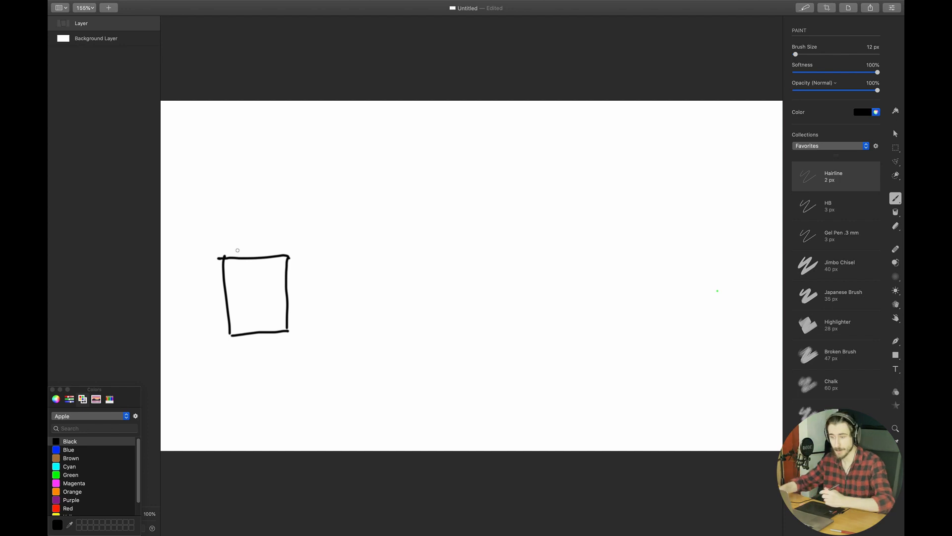
pyautogui.moveTo(273, 264)
pyautogui.mouseDown()
pyautogui.moveTo(281, 275)
pyautogui.moveTo(257, 258)
pyautogui.moveTo(260, 272)
pyautogui.moveTo(227, 280)
pyautogui.moveTo(238, 270)
pyautogui.moveTo(236, 308)
pyautogui.moveTo(240, 294)
pyautogui.mouseUp()
pyautogui.moveTo(257, 291)
pyautogui.mouseDown()
pyautogui.moveTo(268, 291)
pyautogui.moveTo(267, 318)
pyautogui.moveTo(231, 327)
pyautogui.moveTo(269, 301)
pyautogui.mouseUp()
# - Draw a red arrow pointing into the black box, with a red circle at the arrow's start
pyautogui.click(67, 509)
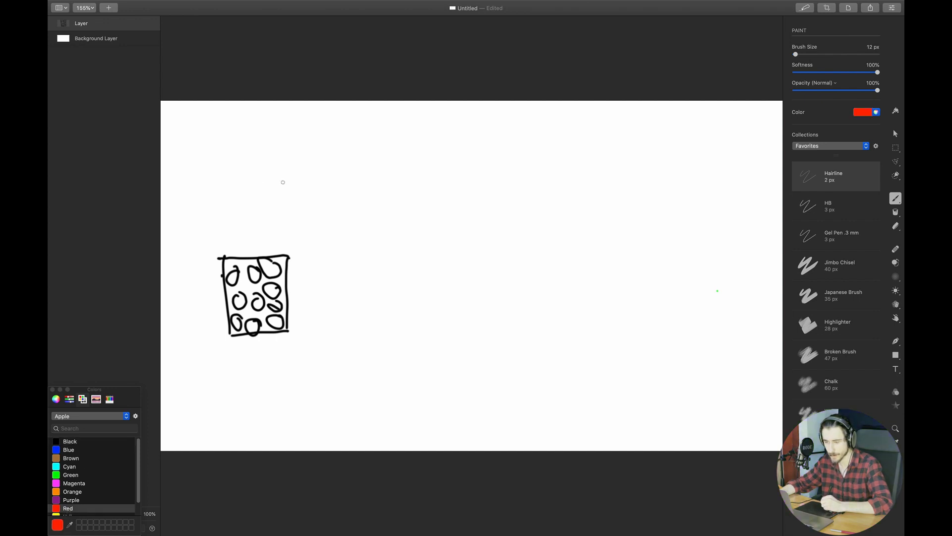
pyautogui.moveTo(272, 203)
pyautogui.mouseDown()
pyautogui.moveTo(253, 248)
pyautogui.moveTo(262, 240)
pyautogui.mouseUp()
pyautogui.moveTo(244, 235); pyautogui.dragTo(253, 248)
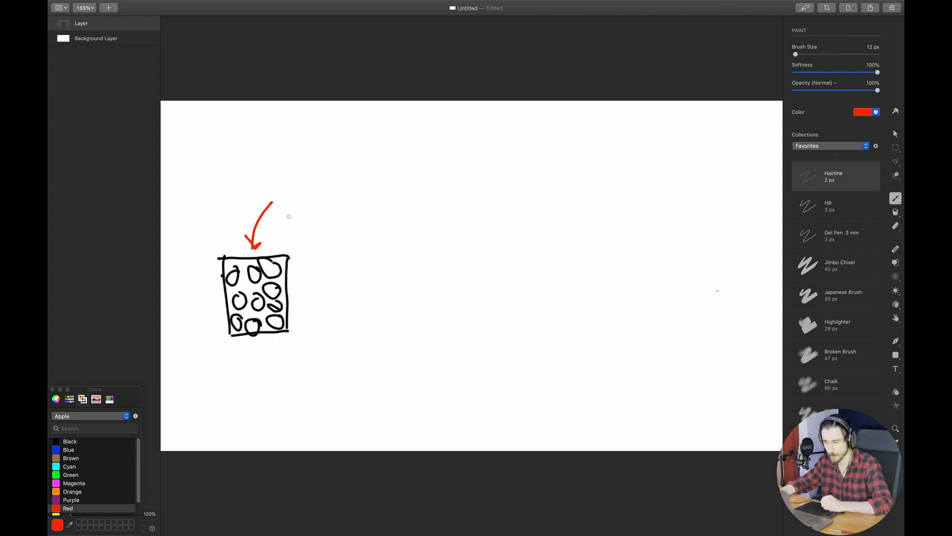
pyautogui.moveTo(299, 200); pyautogui.dragTo(298, 208)
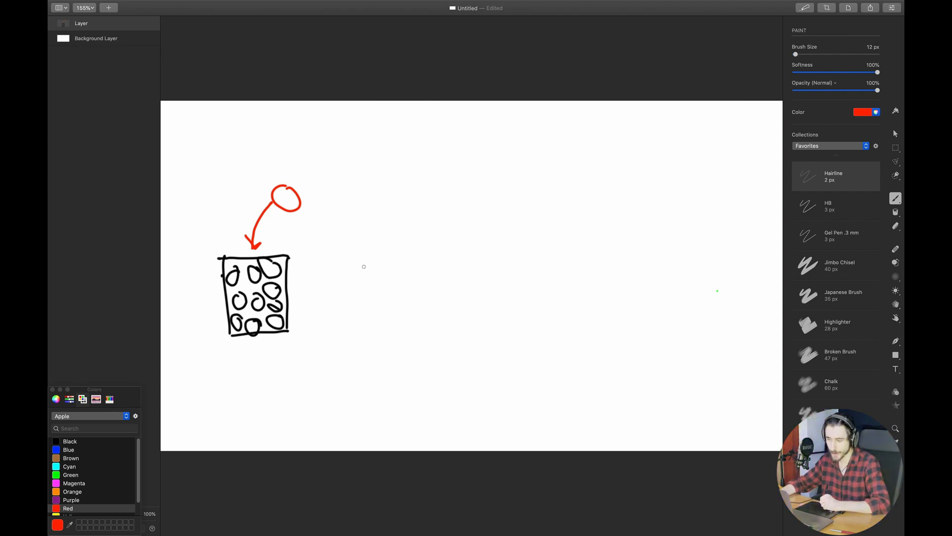
# - Sketch an empty red box beside the circle-filled black box
pyautogui.moveTo(368, 254); pyautogui.dragTo(373, 330)
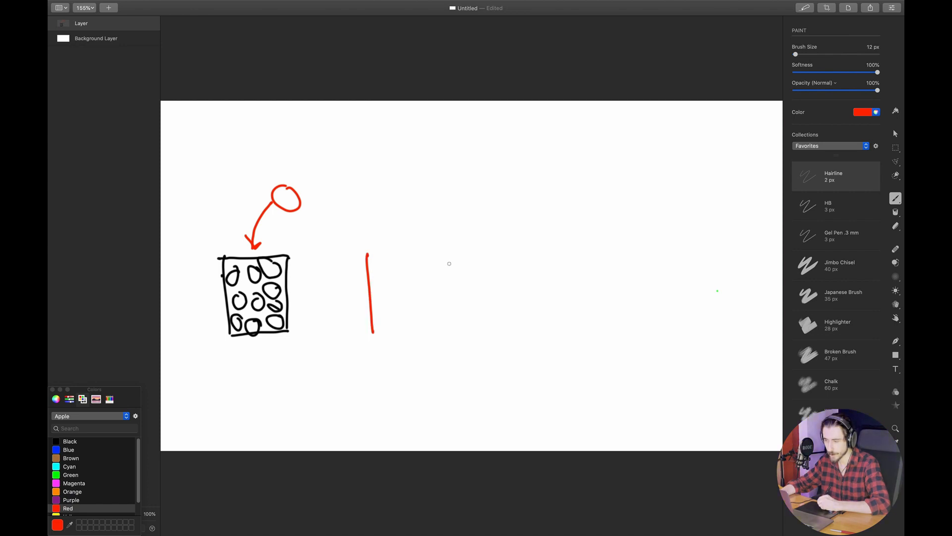
pyautogui.moveTo(439, 250); pyautogui.dragTo(441, 335)
pyautogui.moveTo(368, 335); pyautogui.dragTo(441, 329)
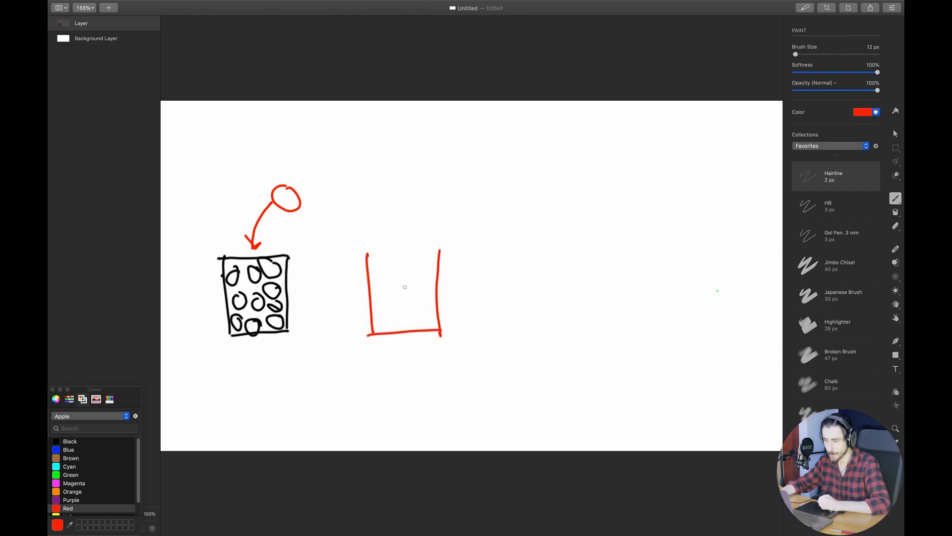
pyautogui.moveTo(439, 248); pyautogui.dragTo(357, 250)
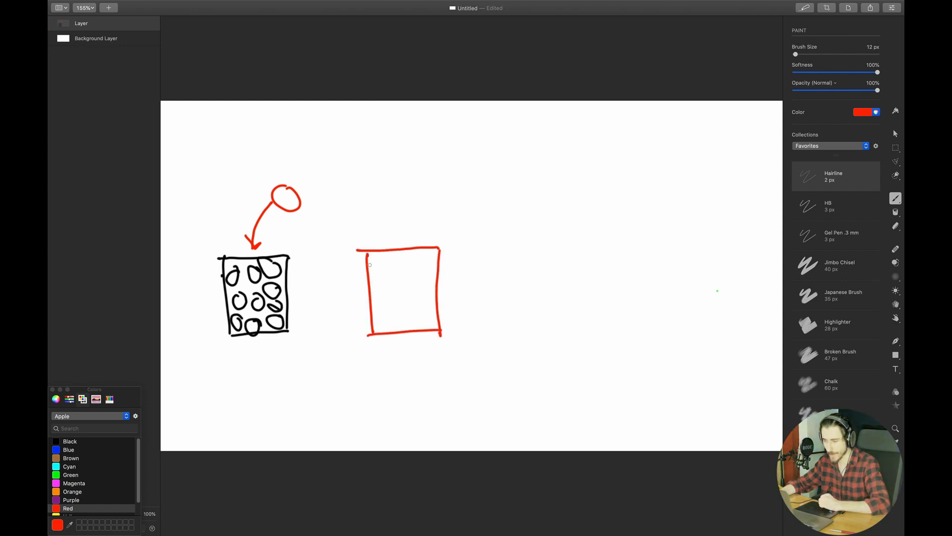
# - Divide the red box with a vertical black line and a horizontal bar, placing one small black circle in each corner
pyautogui.click(69, 440)
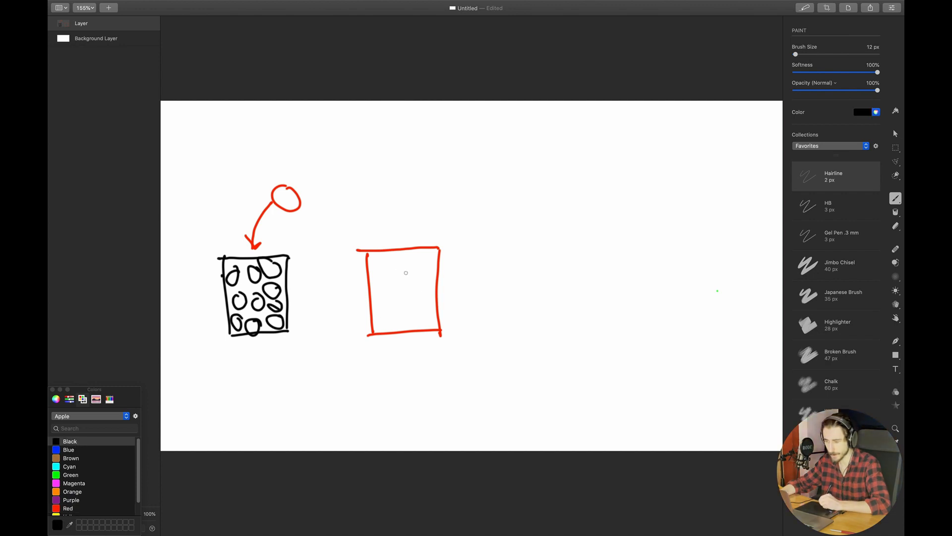
pyautogui.moveTo(399, 249); pyautogui.dragTo(408, 324)
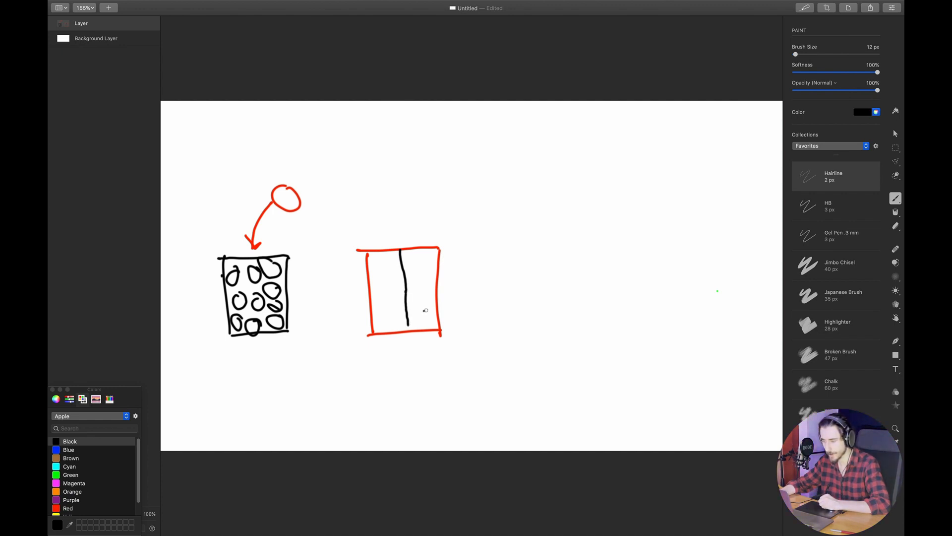
pyautogui.moveTo(431, 321); pyautogui.dragTo(421, 313)
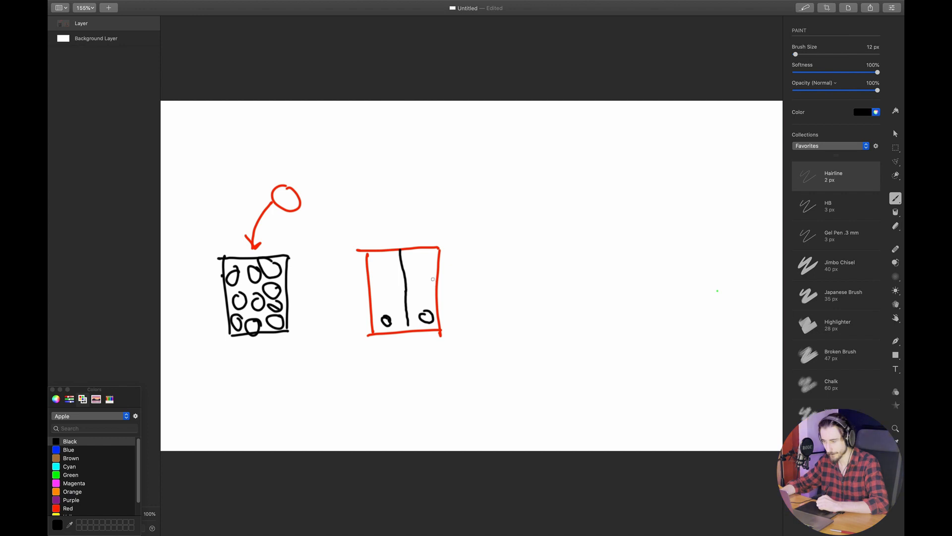
pyautogui.moveTo(433, 292)
pyautogui.mouseDown()
pyautogui.moveTo(380, 297)
pyautogui.moveTo(422, 282)
pyautogui.moveTo(438, 283)
pyautogui.moveTo(437, 296)
pyautogui.mouseUp()
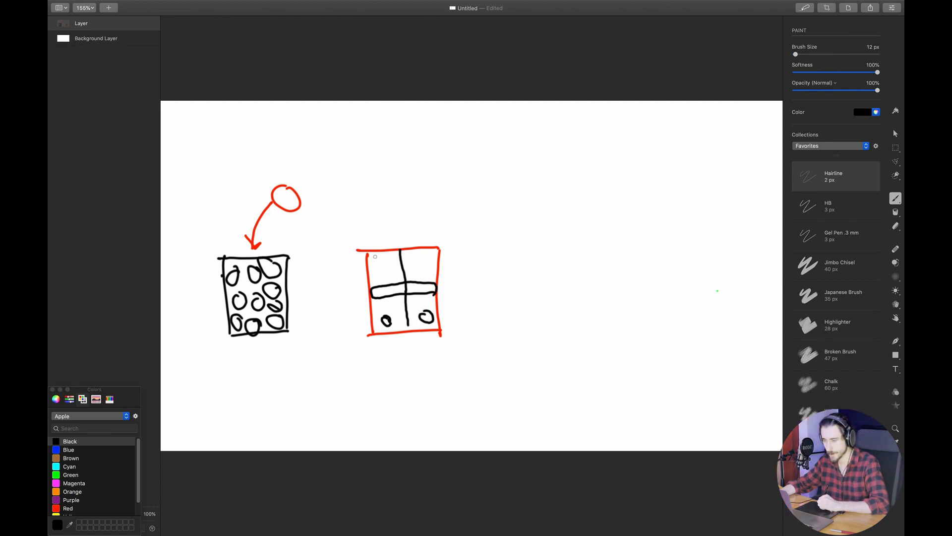
pyautogui.moveTo(376, 261); pyautogui.dragTo(374, 258)
pyautogui.moveTo(435, 253); pyautogui.dragTo(431, 254)
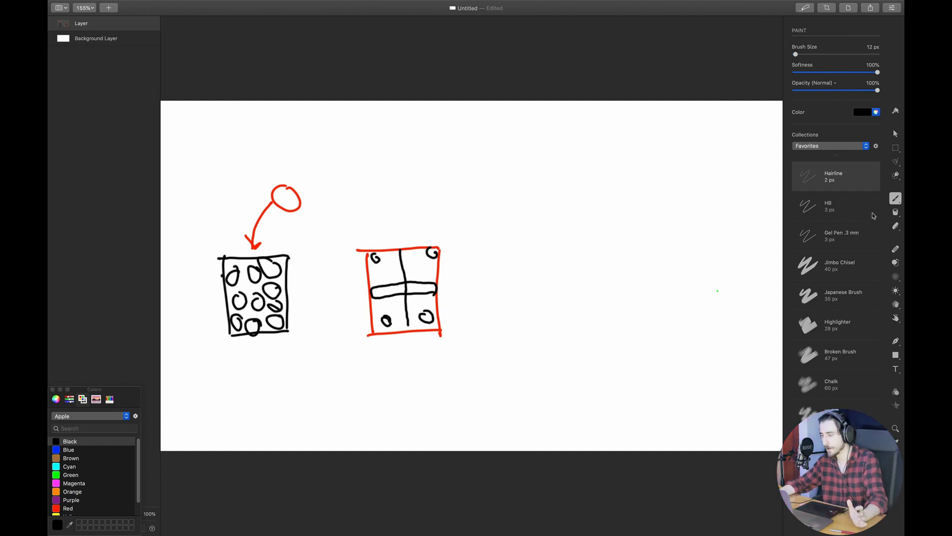
# - Erase the whole box sketch from the canvas with the 161 px eraser
pyautogui.click(895, 227)
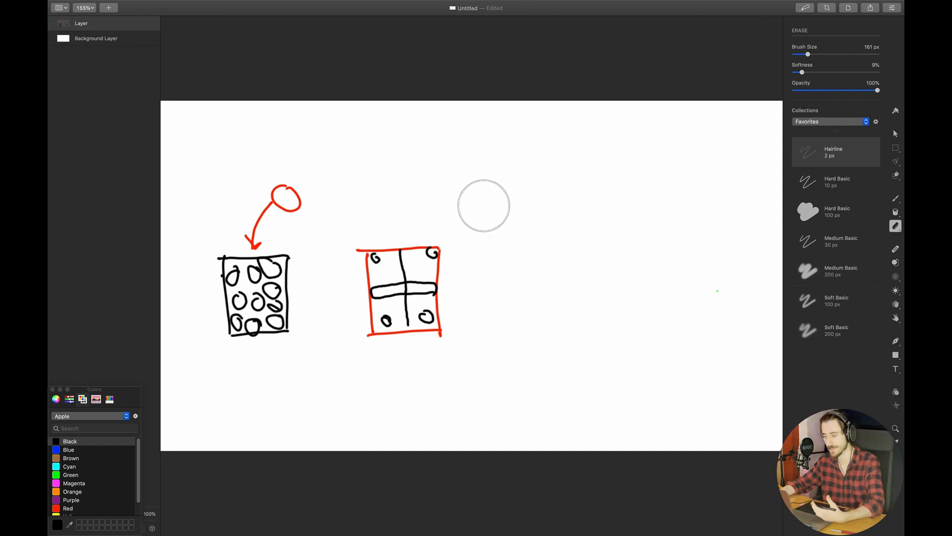
pyautogui.moveTo(431, 255)
pyautogui.mouseDown()
pyautogui.moveTo(410, 319)
pyautogui.moveTo(397, 284)
pyautogui.moveTo(249, 338)
pyautogui.moveTo(258, 312)
pyautogui.moveTo(238, 224)
pyautogui.moveTo(239, 313)
pyautogui.moveTo(246, 301)
pyautogui.mouseUp()
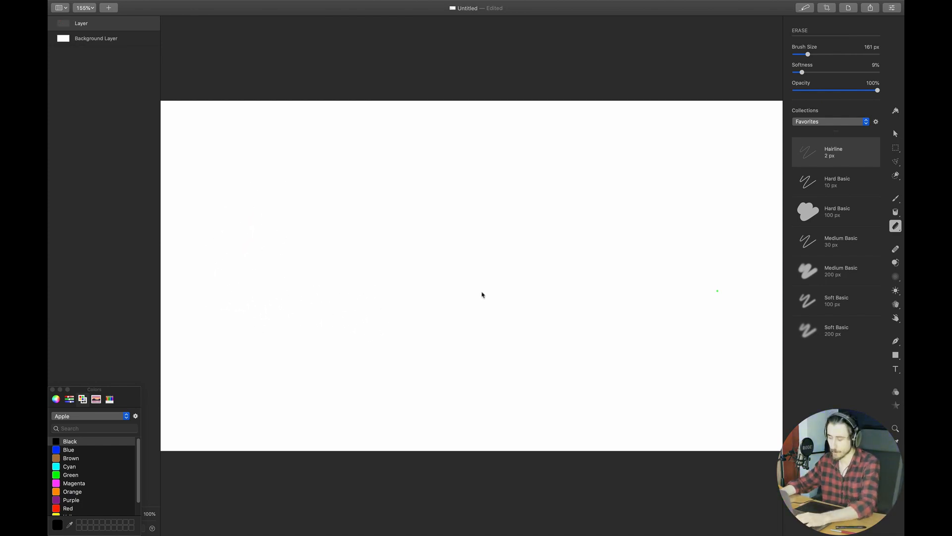
# - Switch to Keynote and examine the bulleted topics on the "What's covered" slide
pyautogui.press('super+Tab')
pyautogui.press('super+Tab')
pyautogui.press('super+Tab')
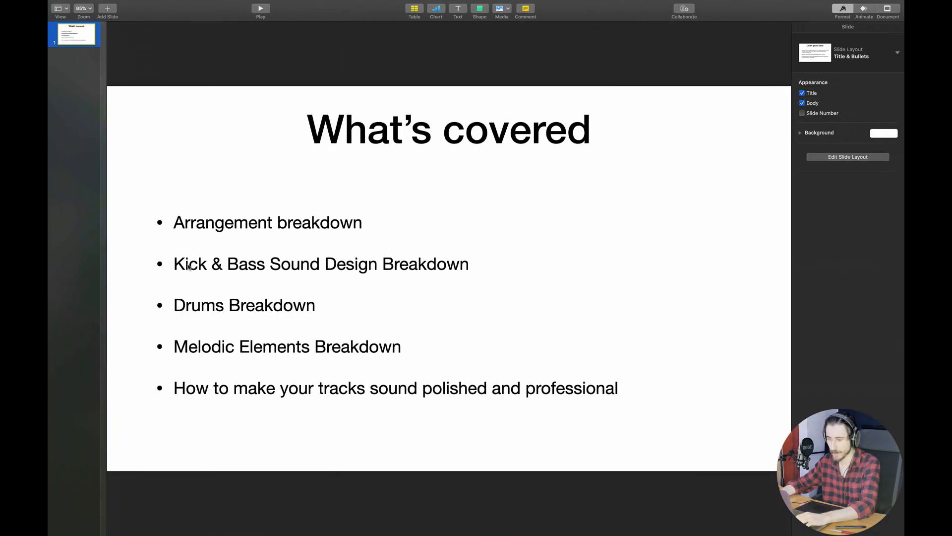
pyautogui.click(327, 278)
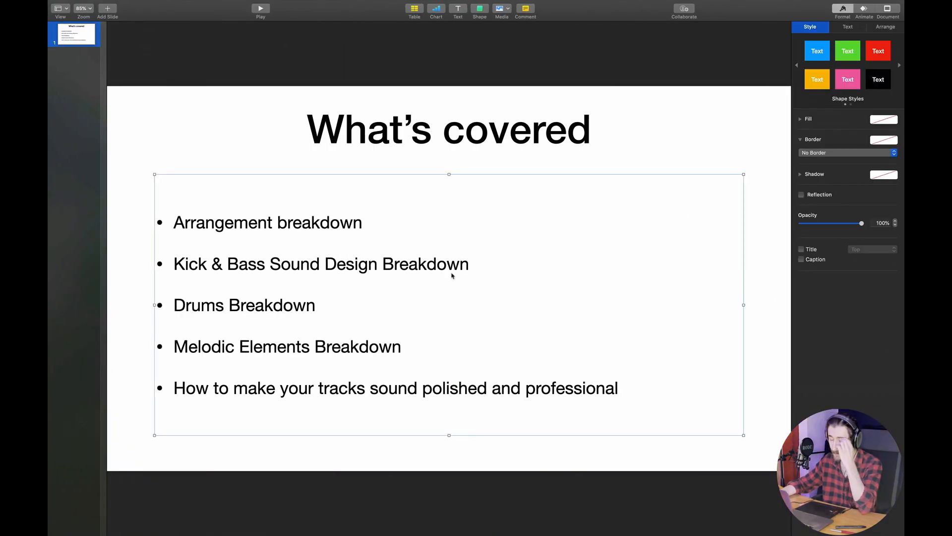
# - Return to Live, unfold the bass top track and open its bass 1 clip at the chill section in the note editor
pyautogui.press('super+Tab')
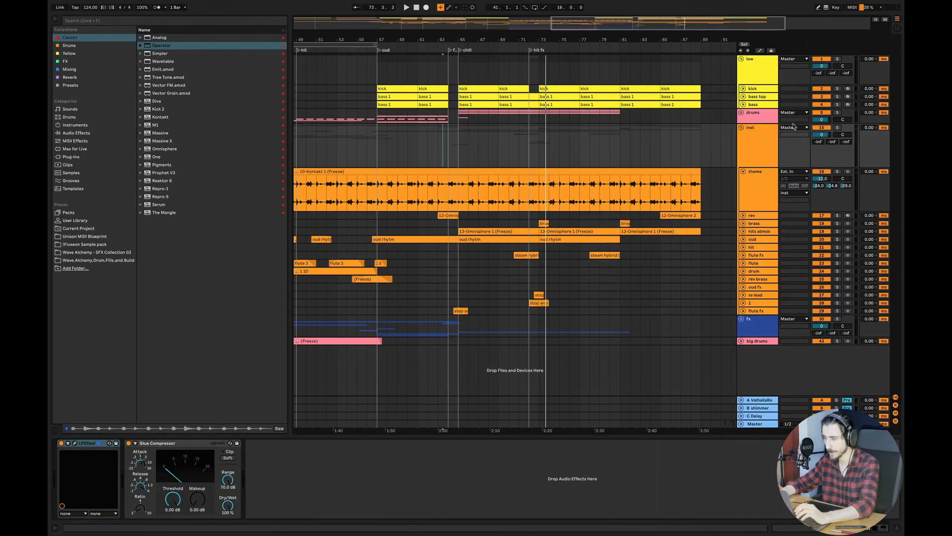
pyautogui.moveTo(573, 23); pyautogui.dragTo(627, 25)
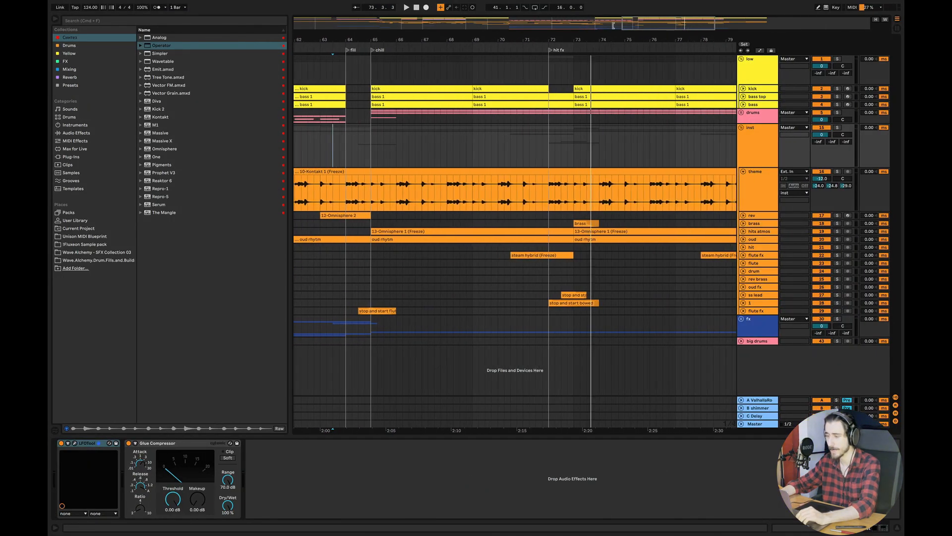
pyautogui.click(743, 96)
pyautogui.click(408, 95)
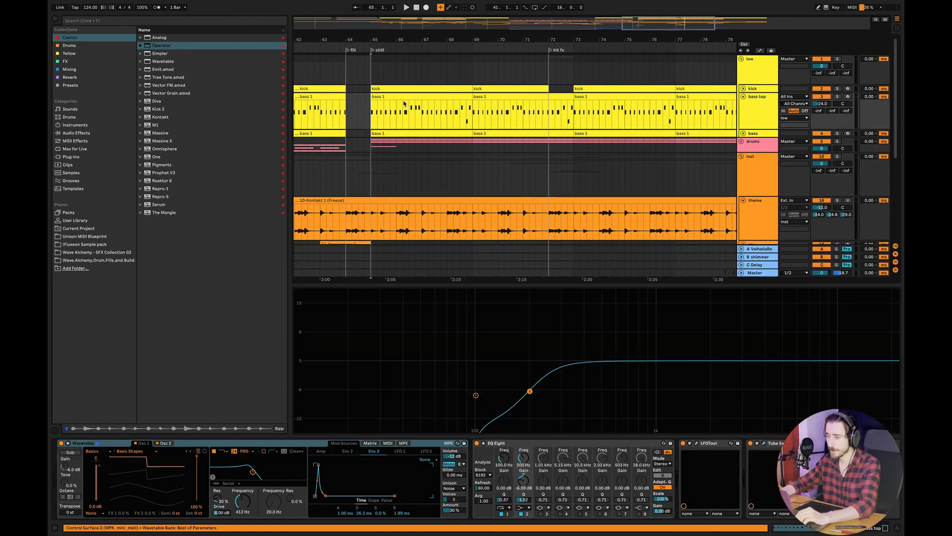
pyautogui.doubleClick(408, 95)
pyautogui.click(508, 362)
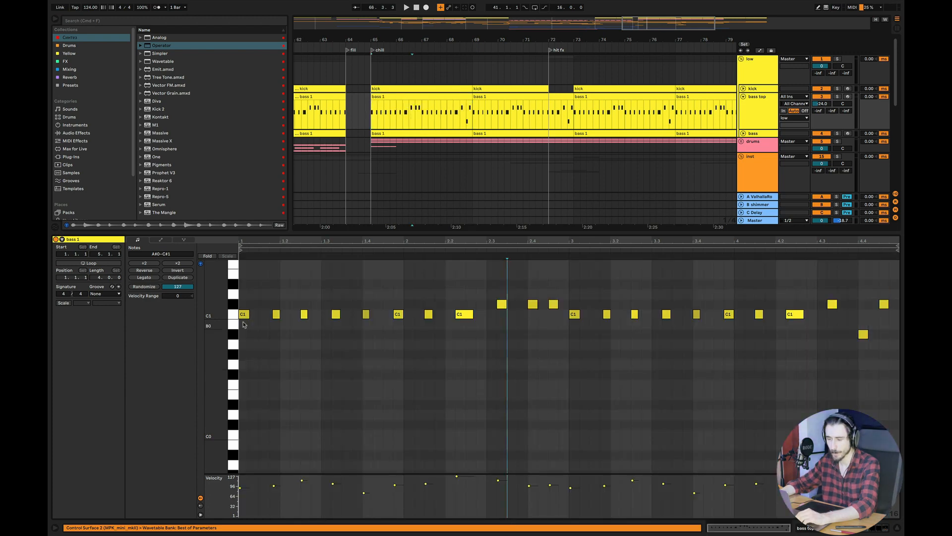
# - Highlight the bass top clip's notes from its start through the first C#1, and unfold the bass track
pyautogui.moveTo(247, 298)
pyautogui.mouseDown()
pyautogui.moveTo(474, 336)
pyautogui.moveTo(328, 329)
pyautogui.moveTo(241, 304)
pyautogui.mouseUp()
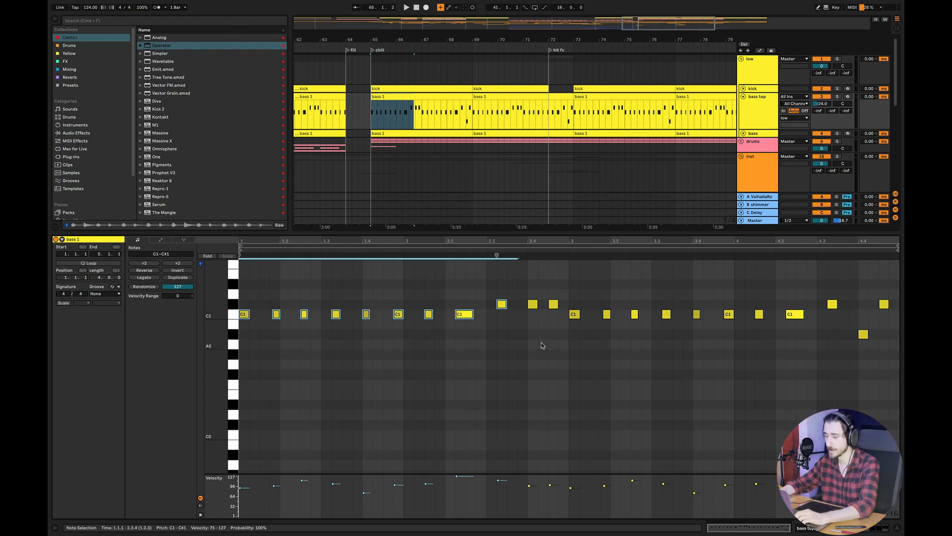
pyautogui.click(499, 330)
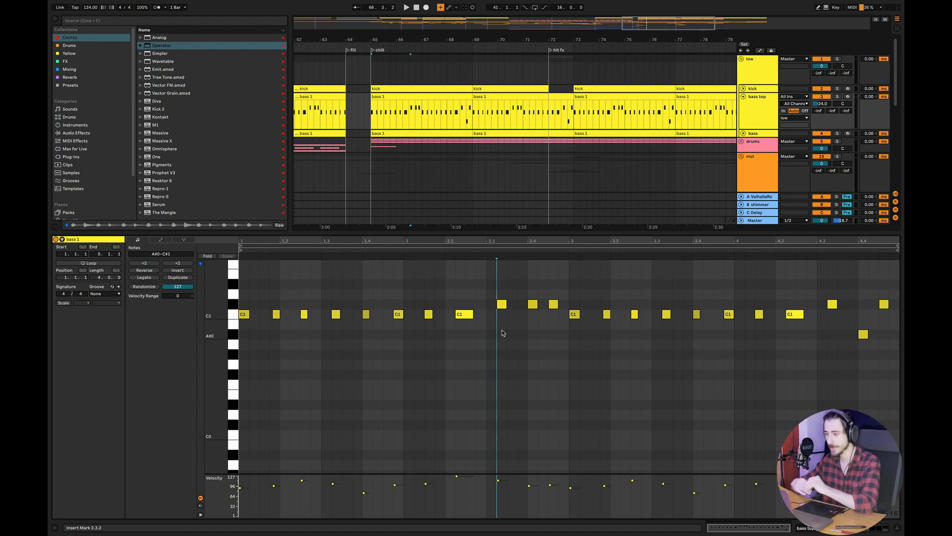
pyautogui.click(742, 133)
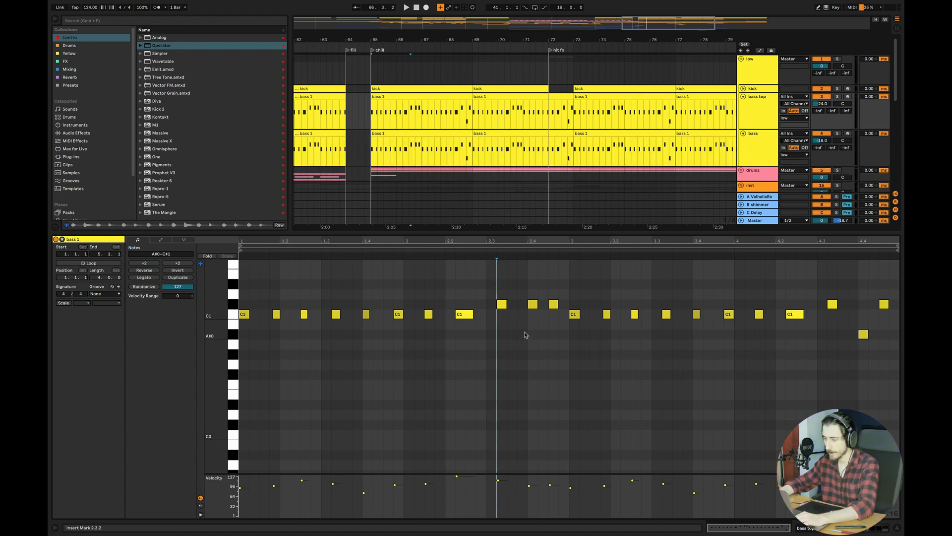
# - Highlight the three mid-clip C#1 notes, extend the selection to every C#1 in the clip, and clear it
pyautogui.moveTo(488, 293); pyautogui.dragTo(563, 325)
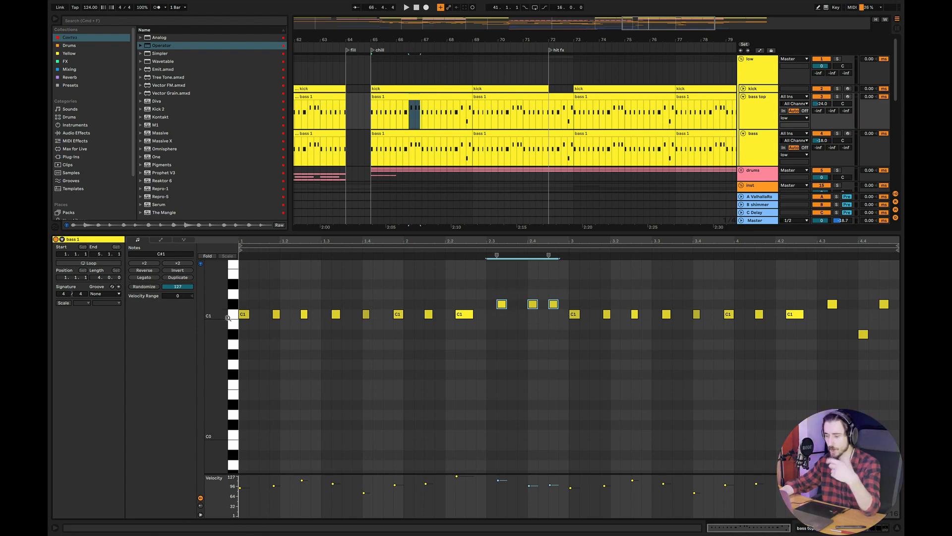
pyautogui.click(233, 304)
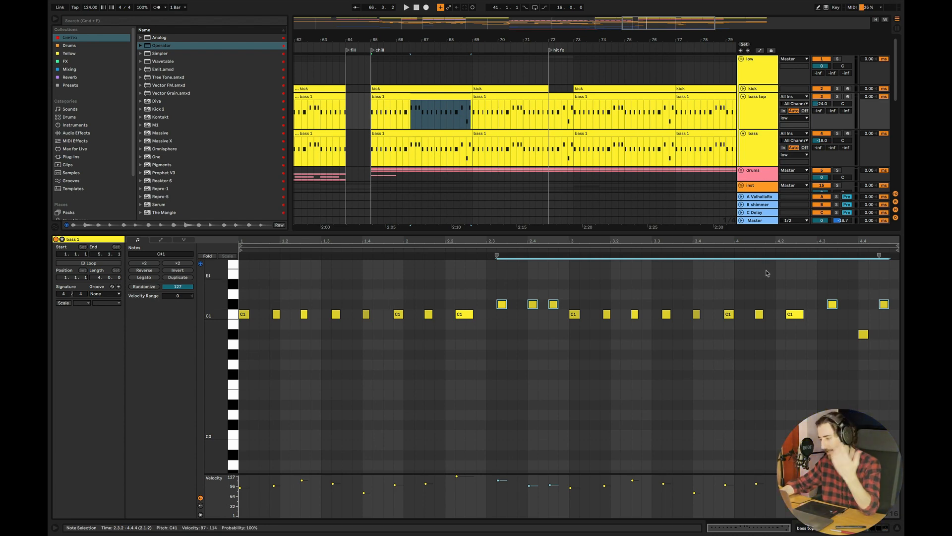
pyautogui.click(791, 338)
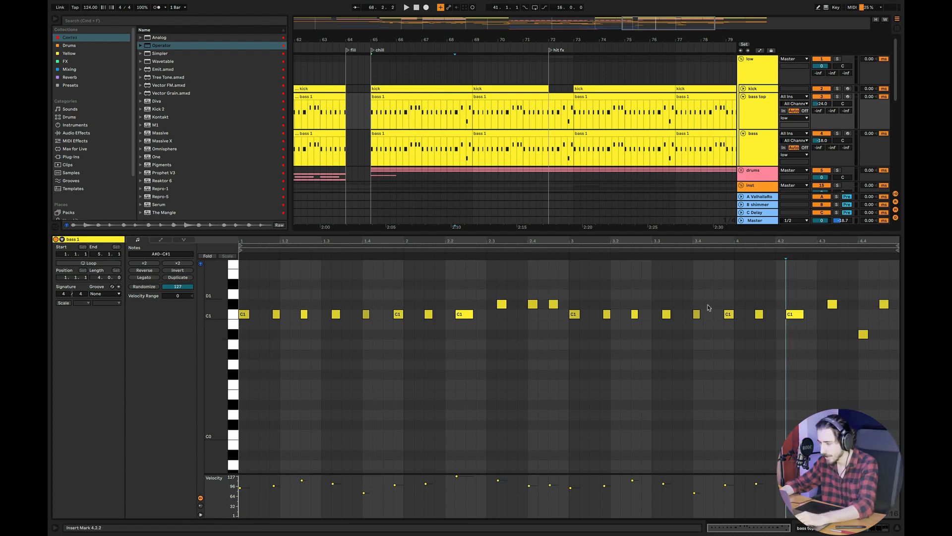
# - Compare the first group of C#1 notes with the long C1 near beat 4.2 and the clip's last C#1
pyautogui.moveTo(477, 290); pyautogui.dragTo(542, 316)
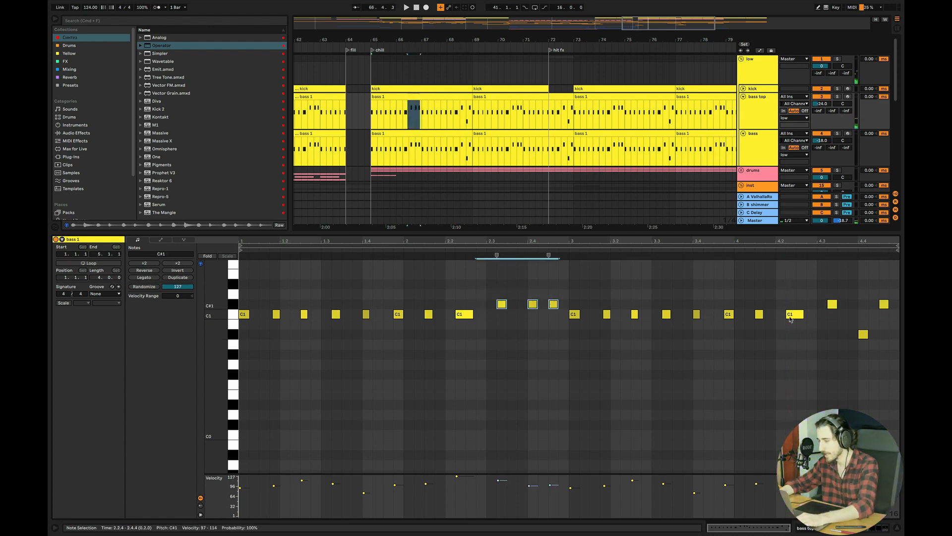
pyautogui.click(791, 316)
pyautogui.click(884, 304)
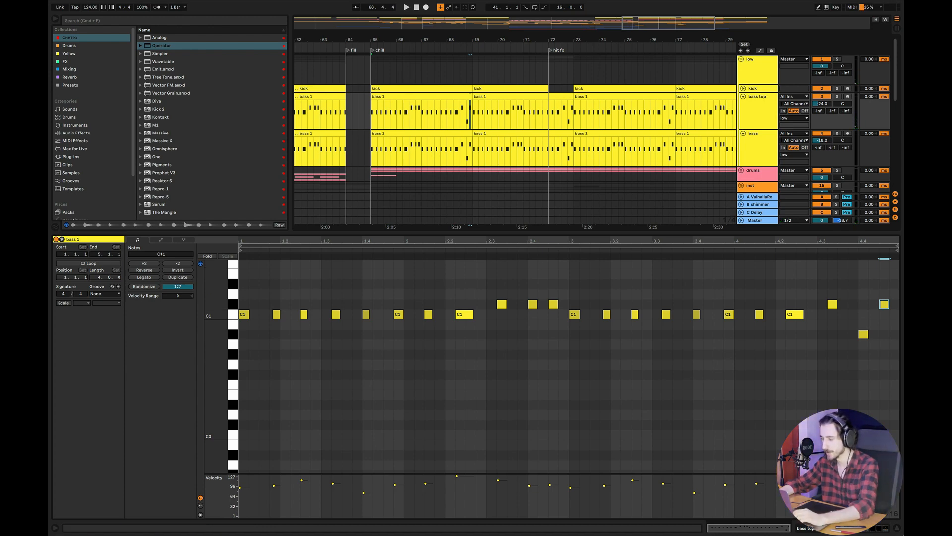
# - Close the note editor, solo the bass track and show its device chain with the Wavetable synth
pyautogui.click(899, 529)
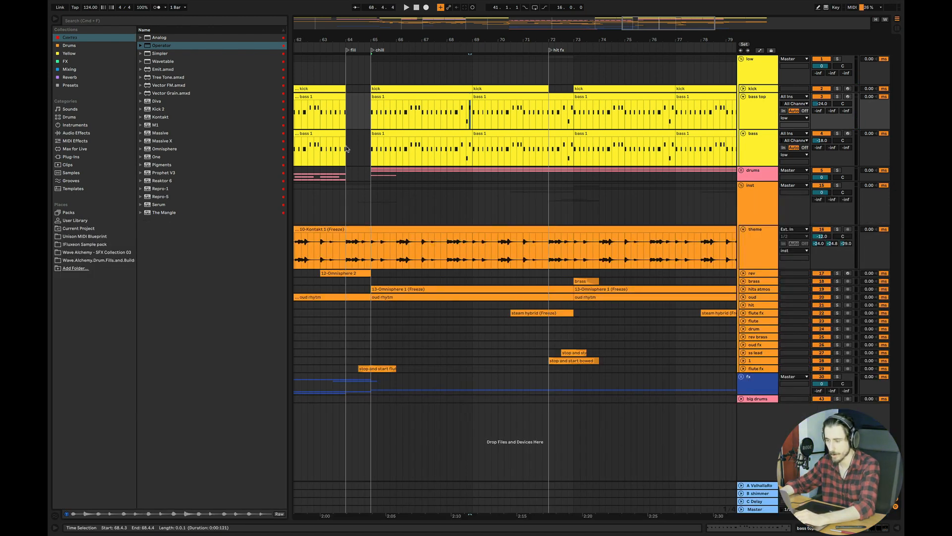
pyautogui.click(767, 147)
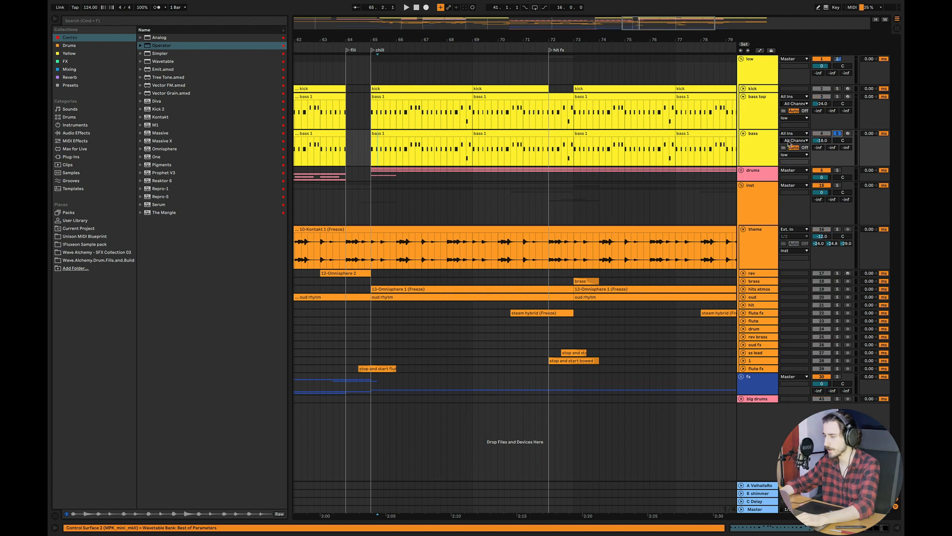
pyautogui.doubleClick(769, 146)
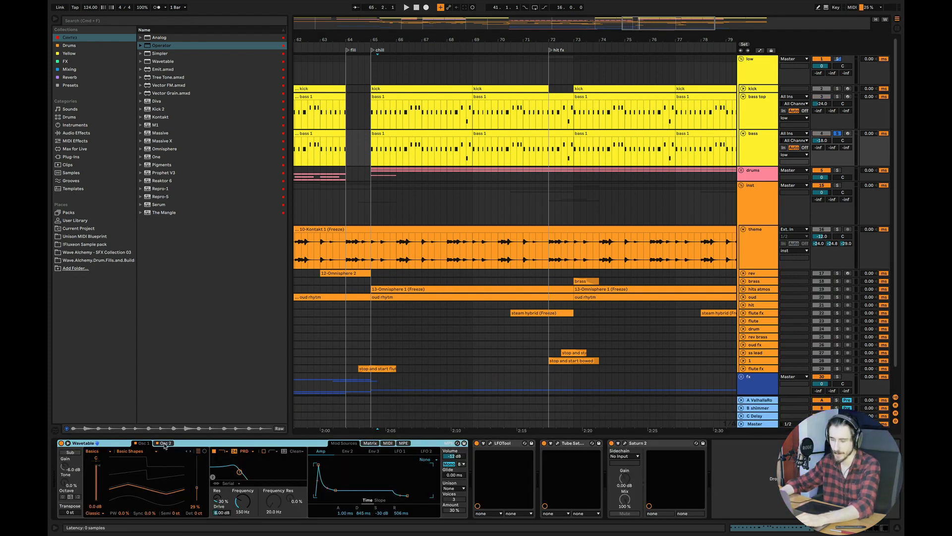
# - Inspect both oscillators of the bass track's Wavetable, Basic Shapes on Osc 1 and Harmonic Series on Osc 2
pyautogui.click(143, 443)
pyautogui.click(143, 444)
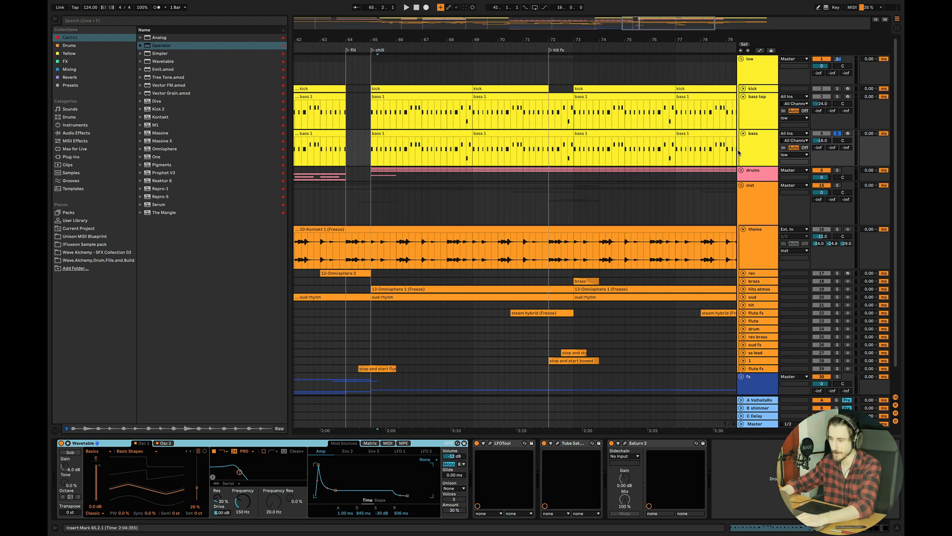
pyautogui.click(837, 133)
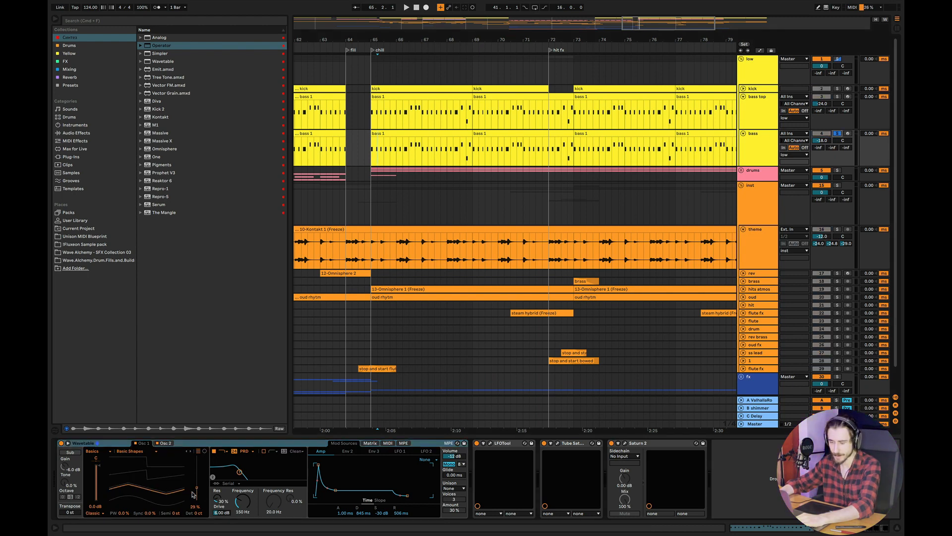
pyautogui.moveTo(197, 488); pyautogui.dragTo(197, 487)
pyautogui.click(166, 444)
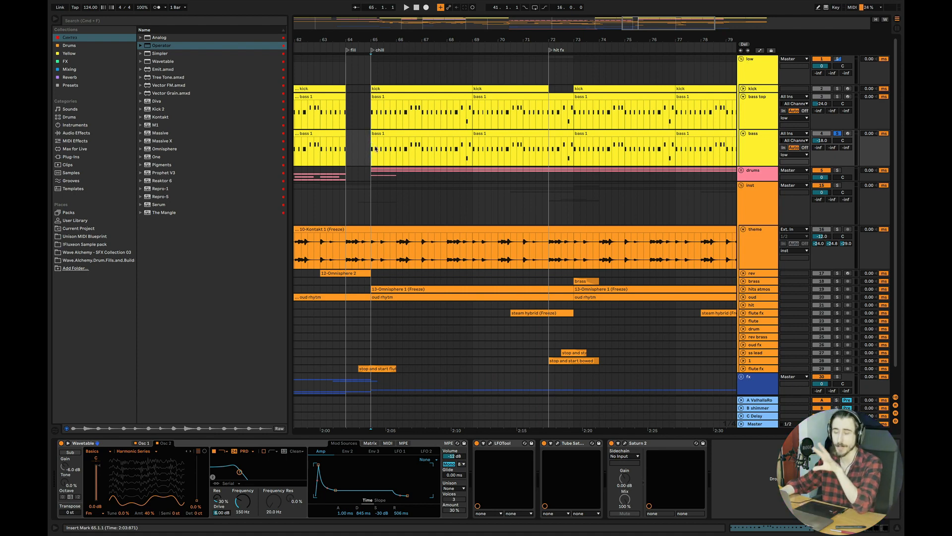
# - Play the soloed bass from bar 65, add the kick to the solo, and play the two together
pyautogui.press('space')
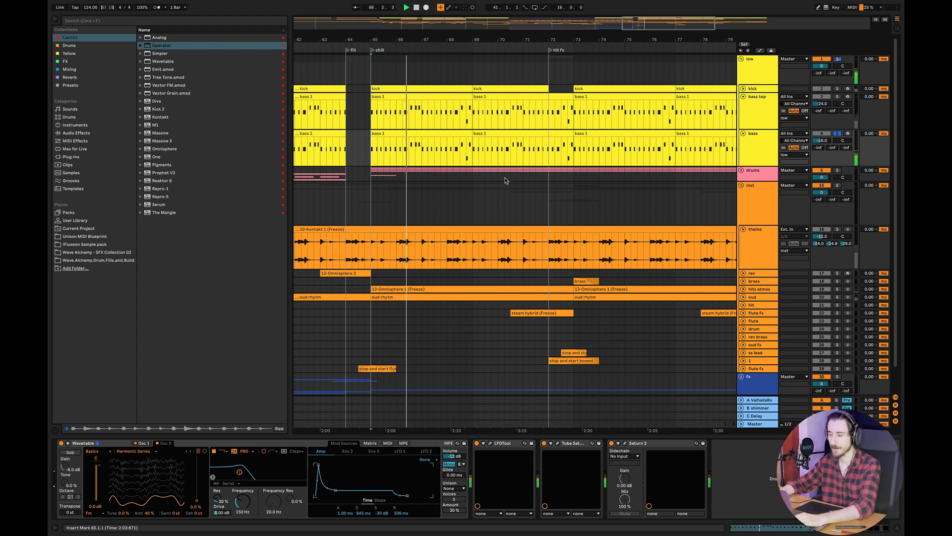
pyautogui.press('space')
pyautogui.press('space')
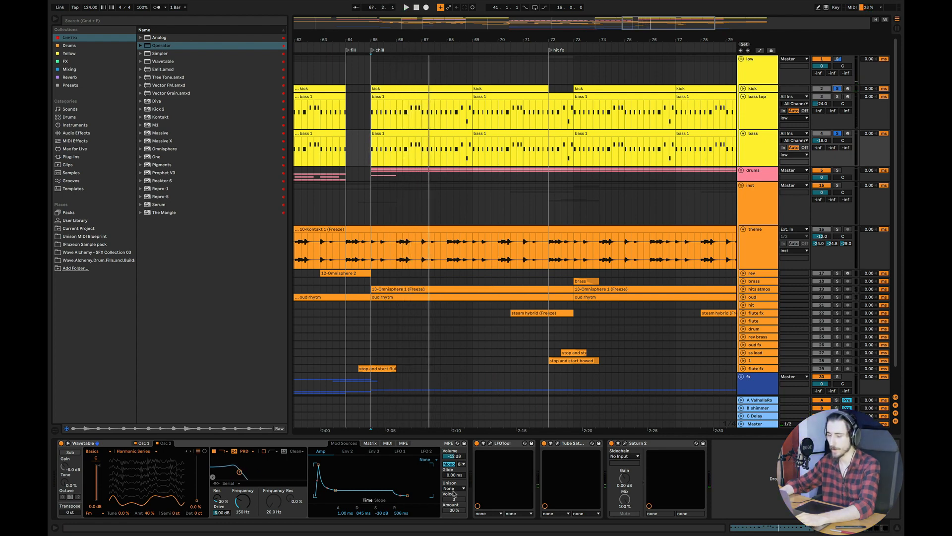
pyautogui.press('space')
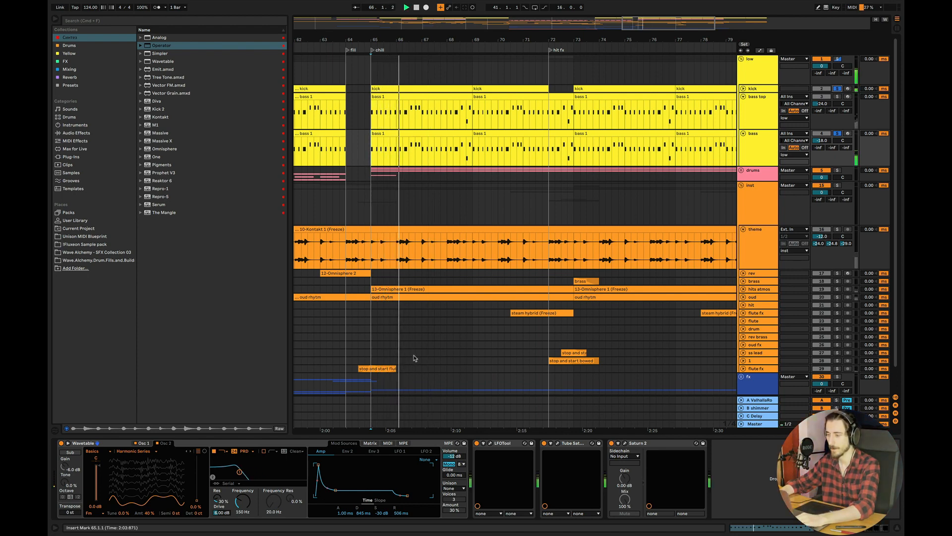
pyautogui.press('space')
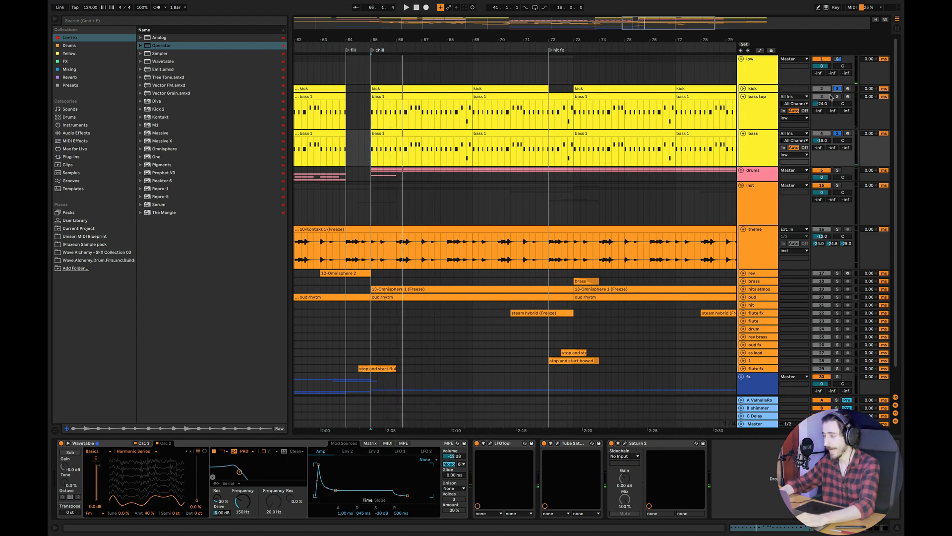
# - Audition the bass top with kick and bass from bar 65, solo the drums as well, and unsolo the bass top
pyautogui.click(369, 118)
pyautogui.press('space')
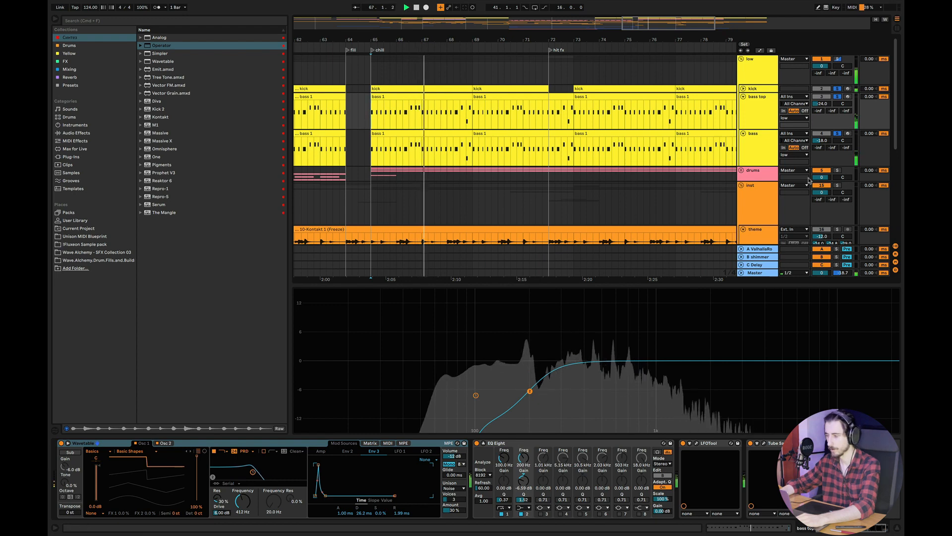
pyautogui.press('space')
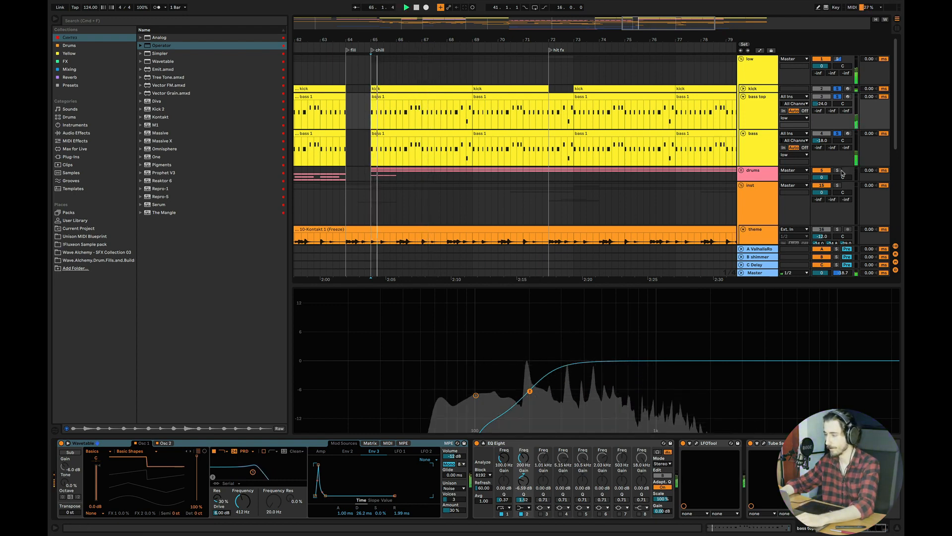
pyautogui.click(838, 97)
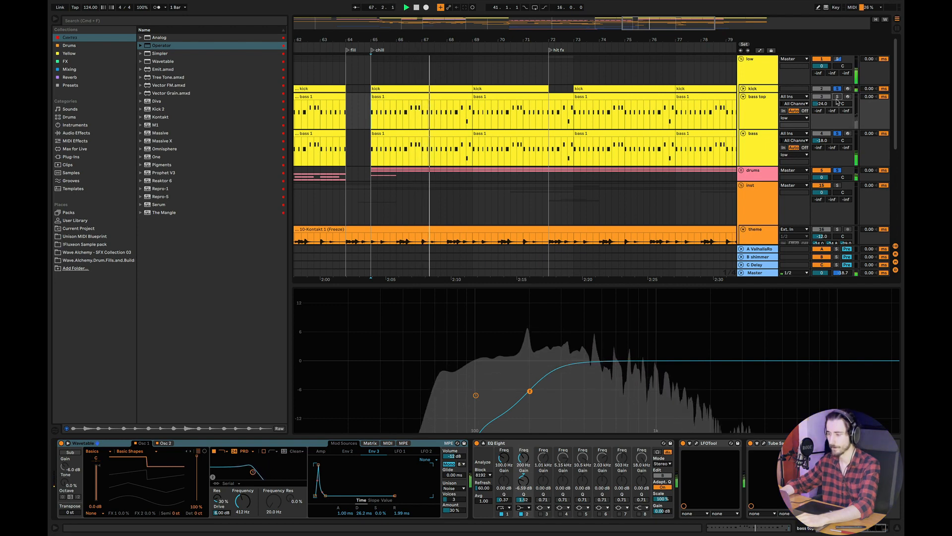
pyautogui.press('space')
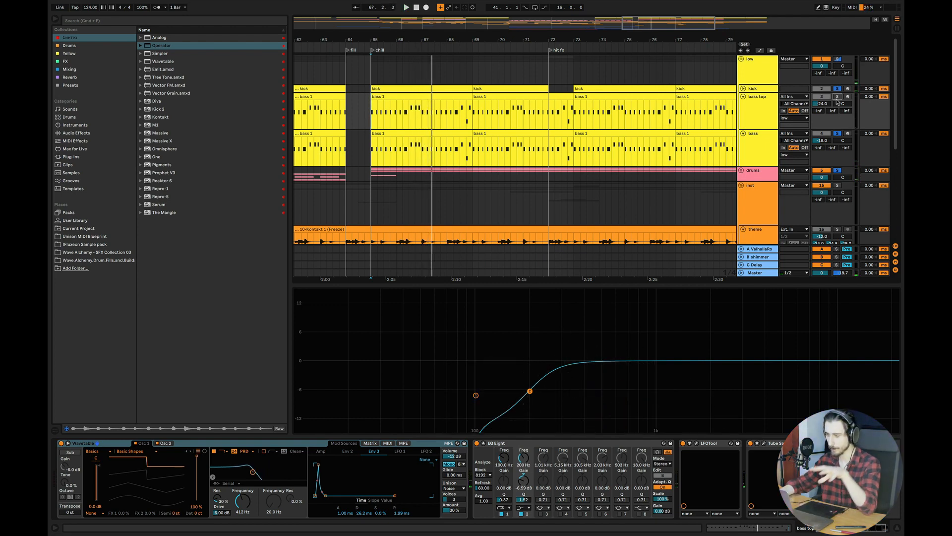
# - Switch to Pixelmator Pro and sketch a black box labelled "Sub" with "= Power" beside it
pyautogui.press('super+Tab')
pyautogui.press('b')
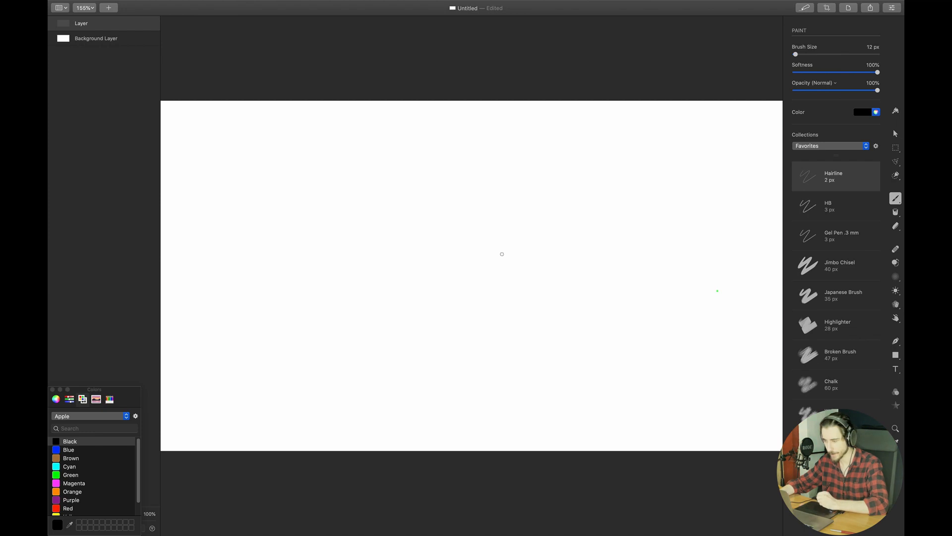
pyautogui.moveTo(500, 317)
pyautogui.mouseDown()
pyautogui.moveTo(501, 383)
pyautogui.moveTo(394, 372)
pyautogui.mouseUp()
pyautogui.moveTo(499, 314)
pyautogui.mouseDown()
pyautogui.moveTo(388, 329)
pyautogui.moveTo(397, 390)
pyautogui.mouseUp()
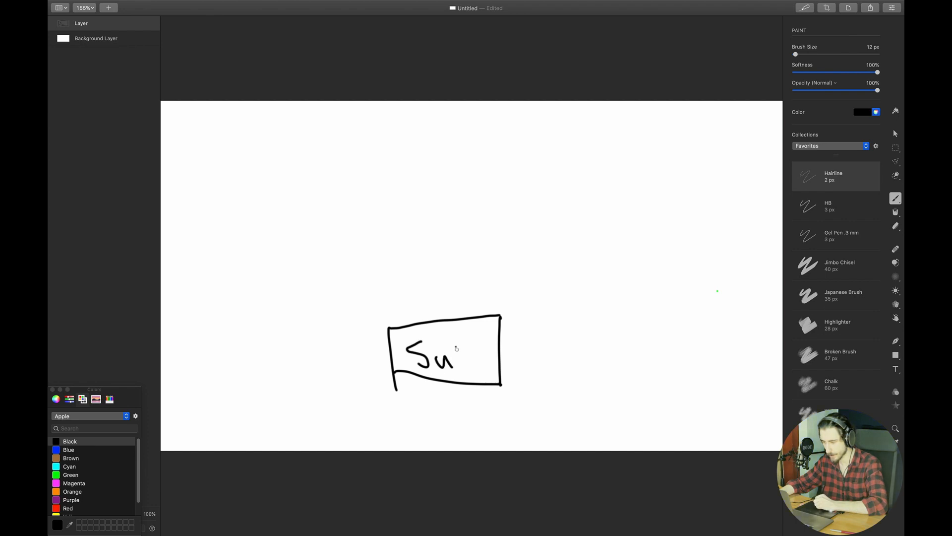
pyautogui.moveTo(559, 353); pyautogui.dragTo(560, 358)
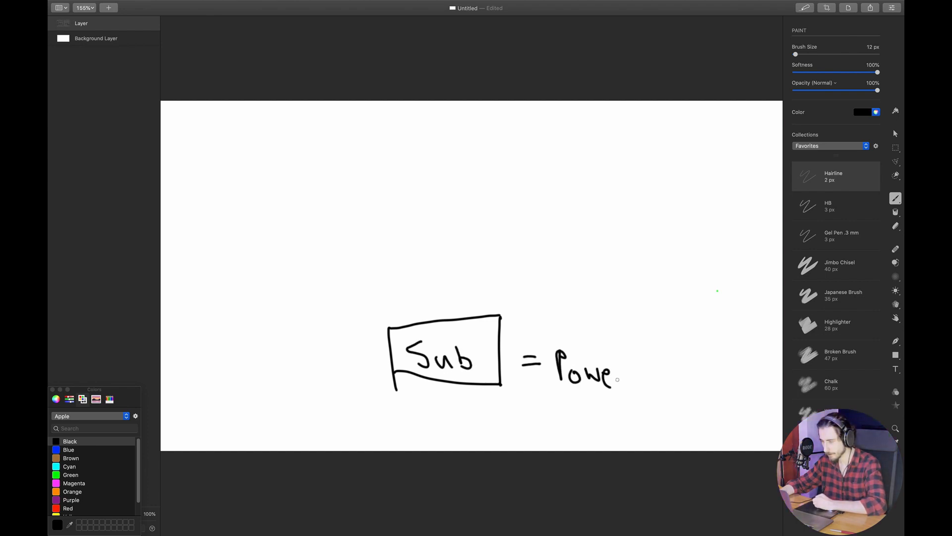
# - Sketch a red box labelled "Top" above the Sub box, with "= Presence" beside it
pyautogui.click(68, 508)
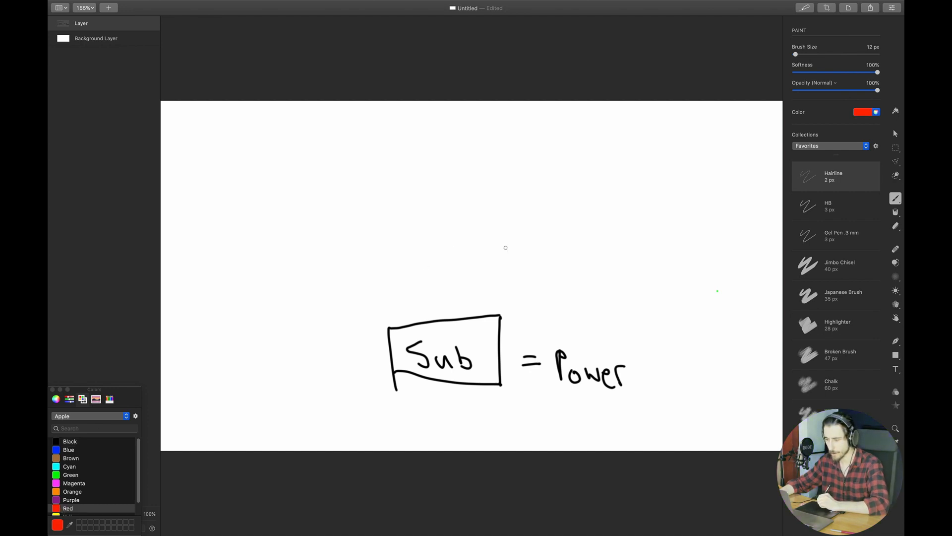
pyautogui.moveTo(493, 252); pyautogui.dragTo(492, 265)
pyautogui.moveTo(497, 300)
pyautogui.mouseDown()
pyautogui.moveTo(498, 310)
pyautogui.moveTo(401, 308)
pyautogui.mouseUp()
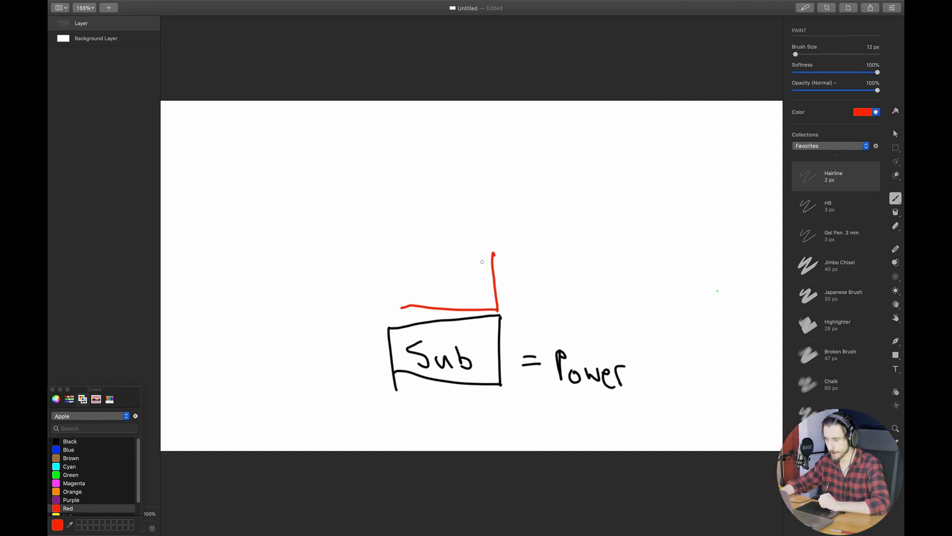
pyautogui.moveTo(492, 249)
pyautogui.mouseDown()
pyautogui.moveTo(395, 266)
pyautogui.moveTo(402, 310)
pyautogui.mouseUp()
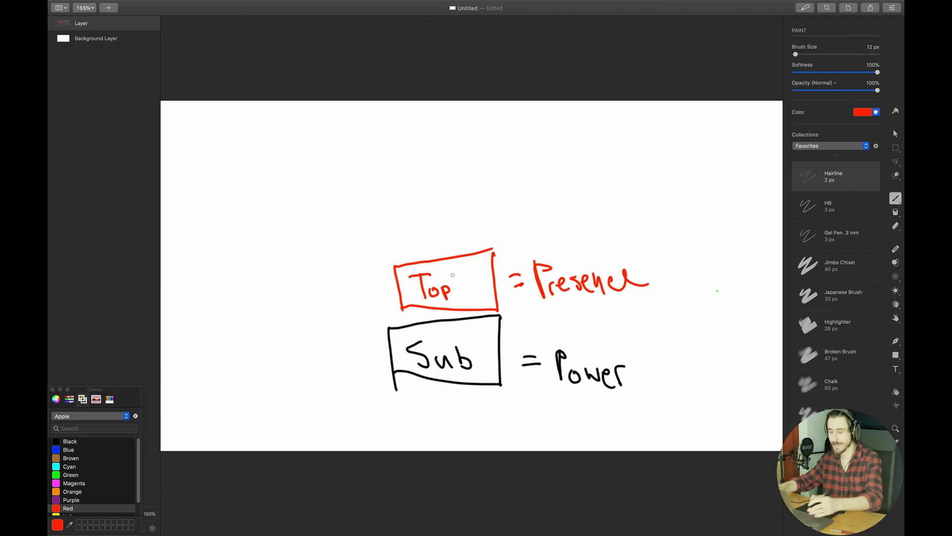
# - Return to Ableton Live, transpose all notes of the bass clip at bar 65 up five semitones, and play it
pyautogui.press('super+Tab')
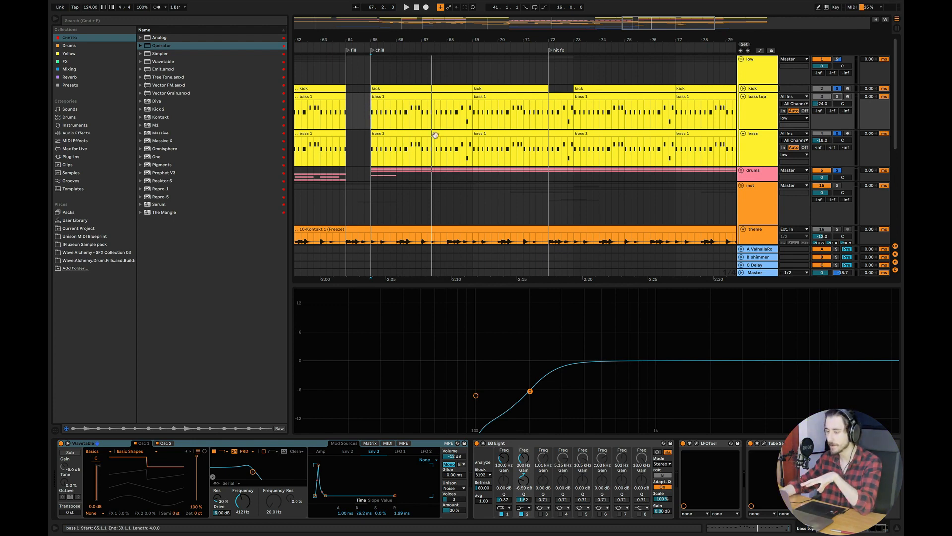
pyautogui.doubleClick(397, 134)
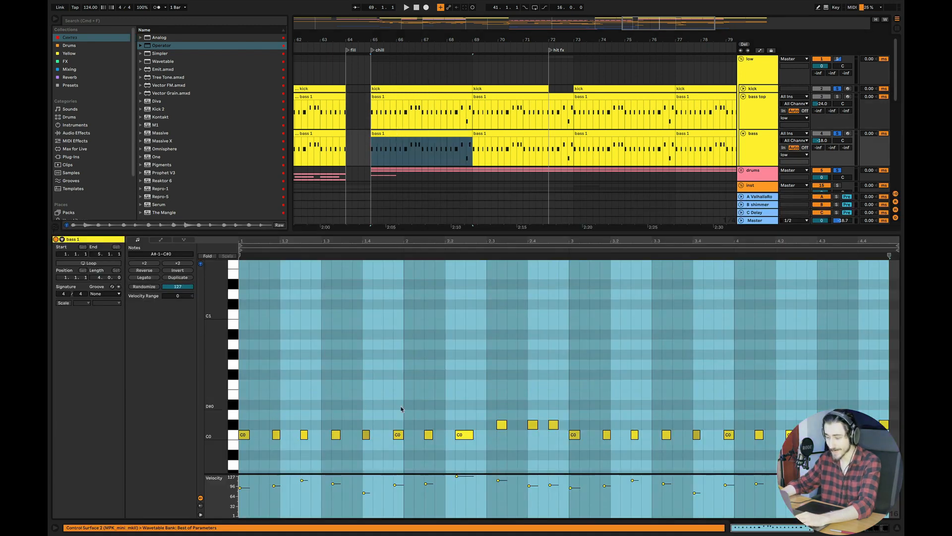
pyautogui.click(410, 397)
pyautogui.hotkey('ctrl', 'a')
pyautogui.press('Up')
pyautogui.press('Up')
pyautogui.press('Up')
pyautogui.press('Up')
pyautogui.press('Up')
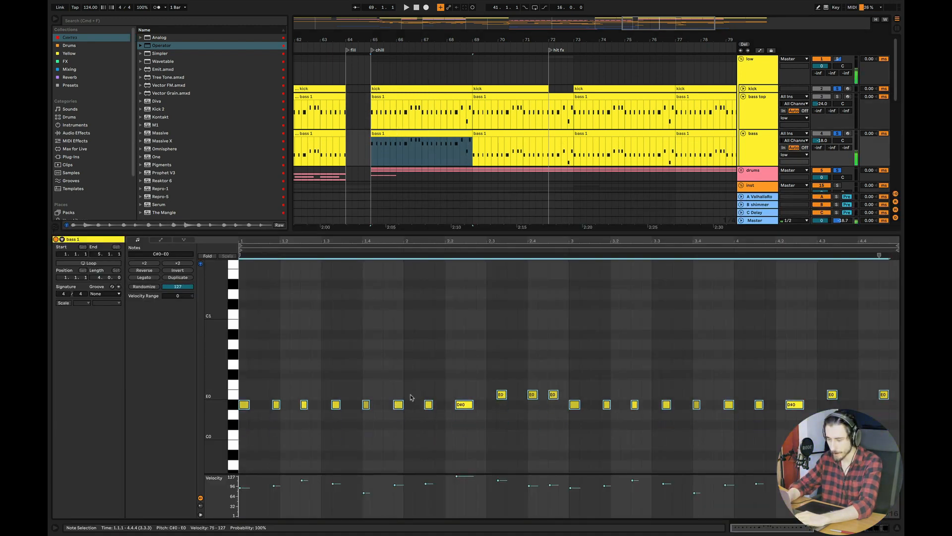
pyautogui.press('space')
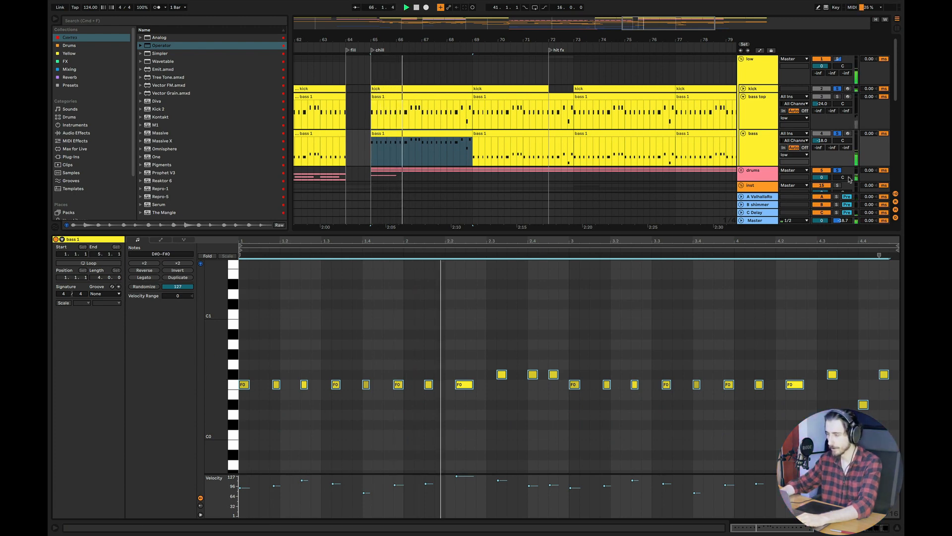
# - Try a higher filter frequency and other Osc 1 wavetable positions on the bass Wavetable during playback, and restore the filter to 150 Hz
pyautogui.doubleClick(759, 147)
pyautogui.moveTo(242, 501)
pyautogui.mouseDown()
pyautogui.moveTo(243, 479)
pyautogui.moveTo(243, 513)
pyautogui.mouseUp()
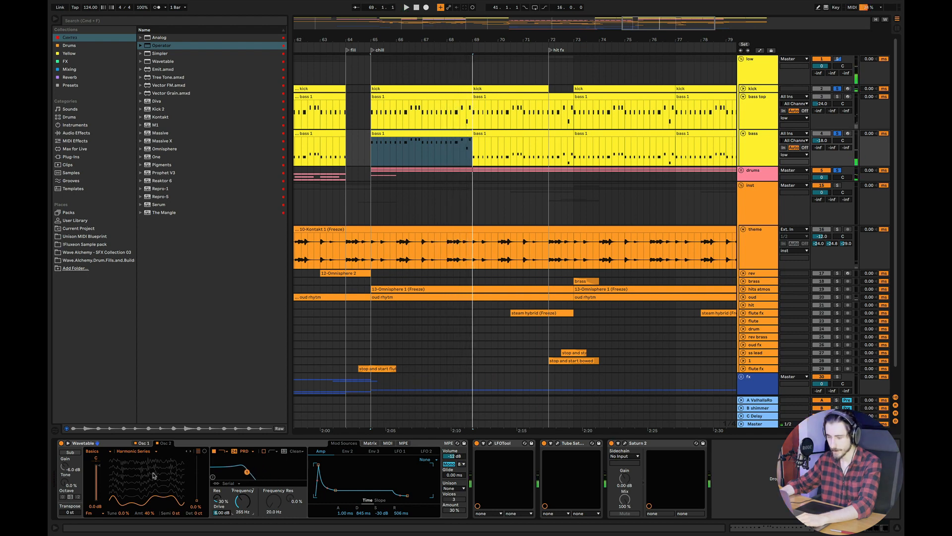
pyautogui.click(142, 444)
pyautogui.moveTo(197, 487); pyautogui.dragTo(197, 455)
pyautogui.moveTo(243, 506); pyautogui.dragTo(242, 504)
pyautogui.press('space')
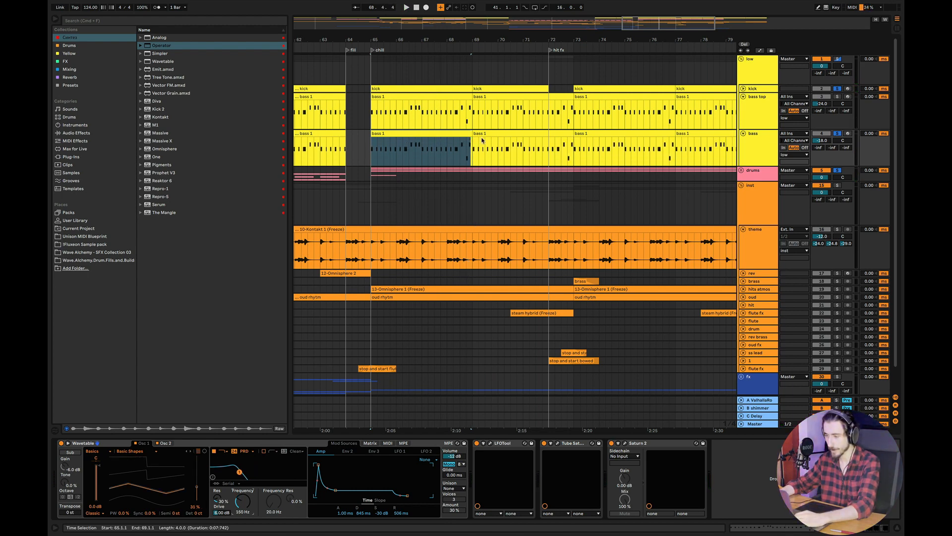
# - Show the bass top's device chain and point out the low-frequency range cut by its EQ Eight
pyautogui.doubleClick(452, 135)
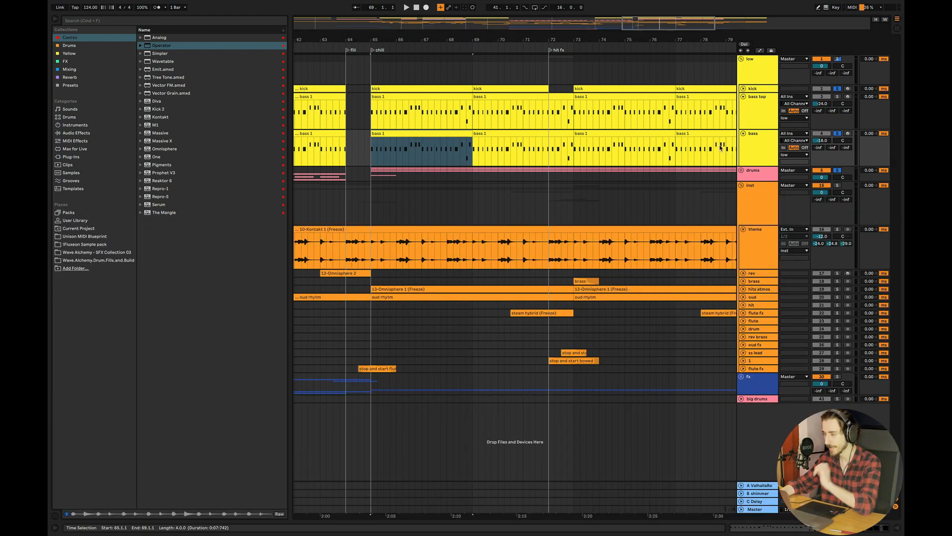
pyautogui.click(756, 229)
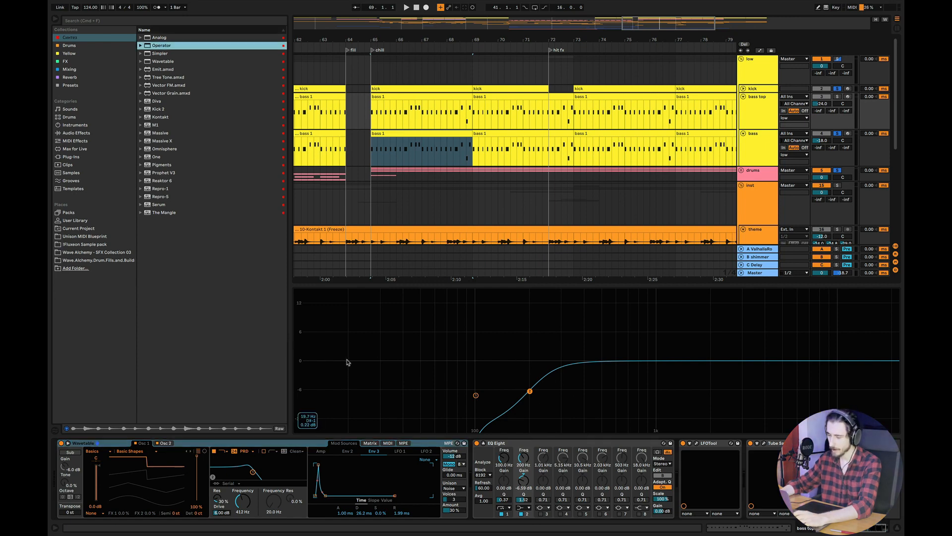
pyautogui.moveTo(302, 358); pyautogui.dragTo(563, 436)
pyautogui.moveTo(346, 362); pyautogui.dragTo(540, 433)
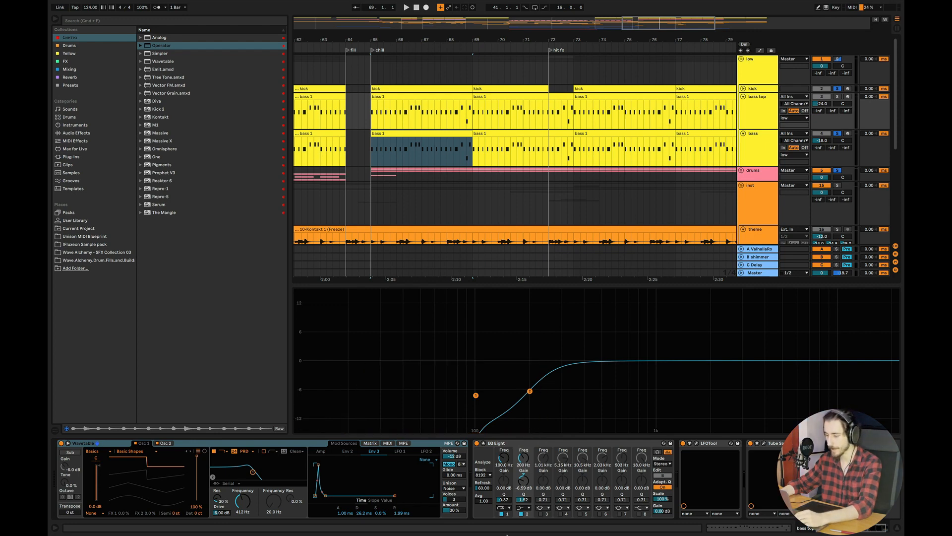
# - Compare the bass top with EQ Eight bands 1 and 2 off, soloing it during playback, and re-enable both bands
pyautogui.click(502, 514)
pyautogui.click(521, 513)
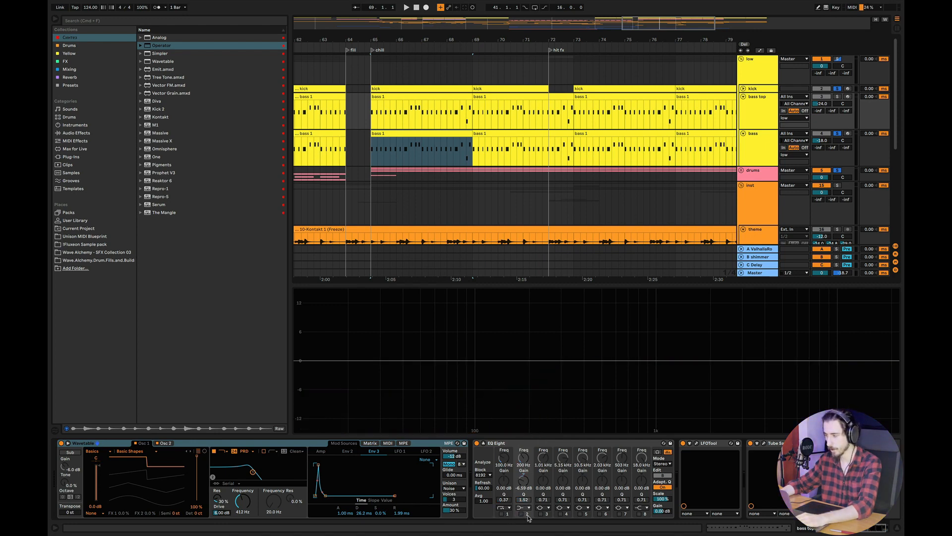
pyautogui.press('space')
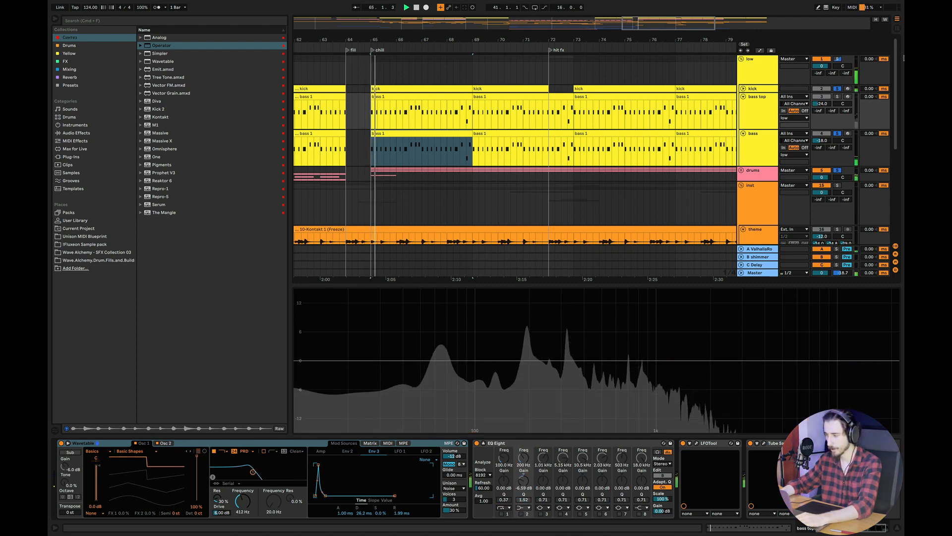
pyautogui.click(837, 96)
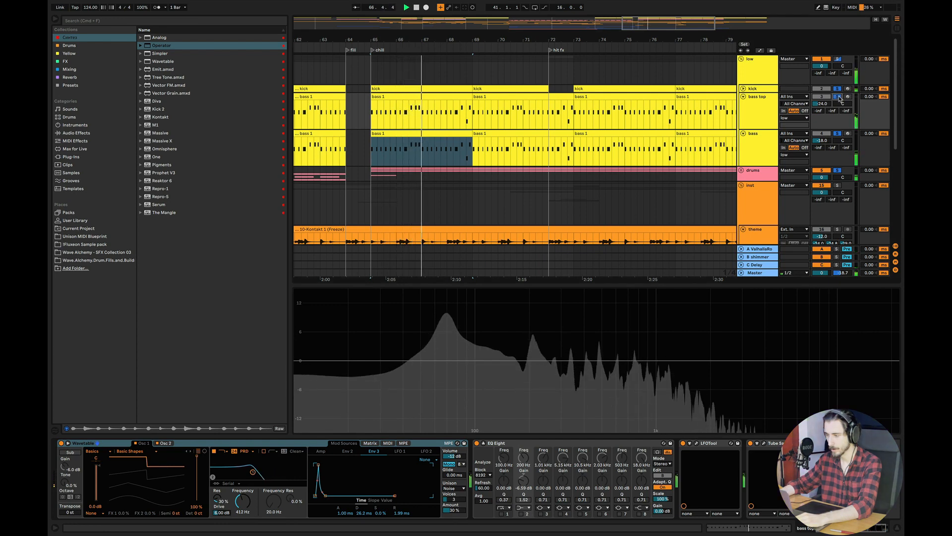
pyautogui.click(501, 514)
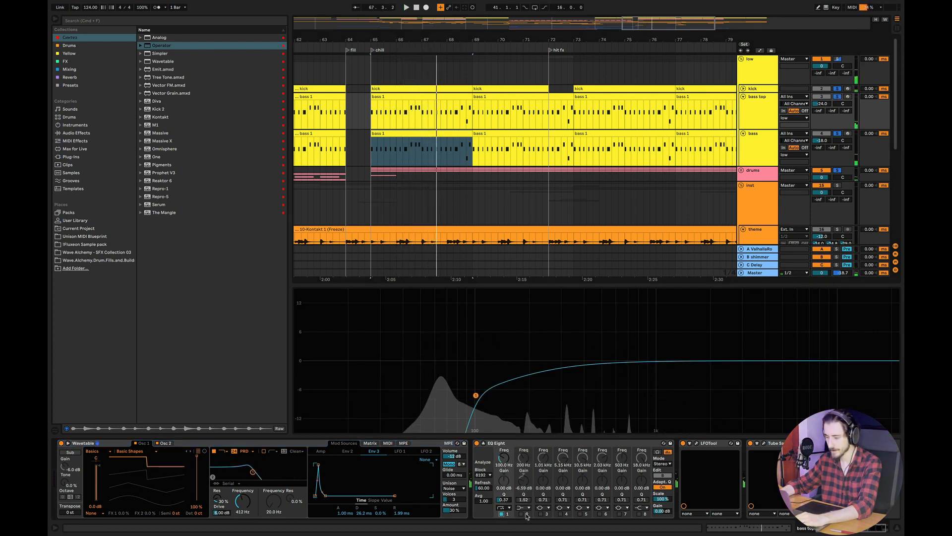
pyautogui.click(524, 514)
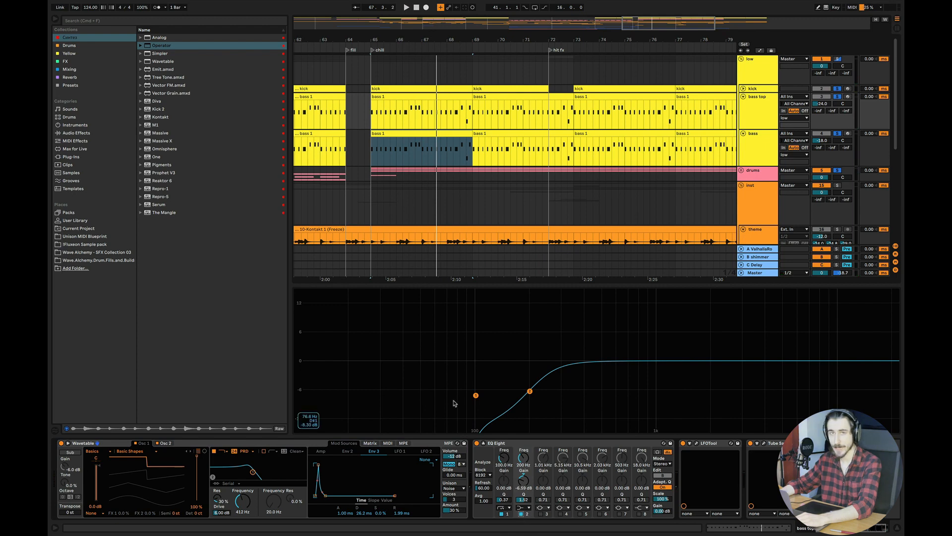
# - Switch to Pixelmator Pro and erase the Top and Sub sketch from the canvas
pyautogui.press('super+Tab')
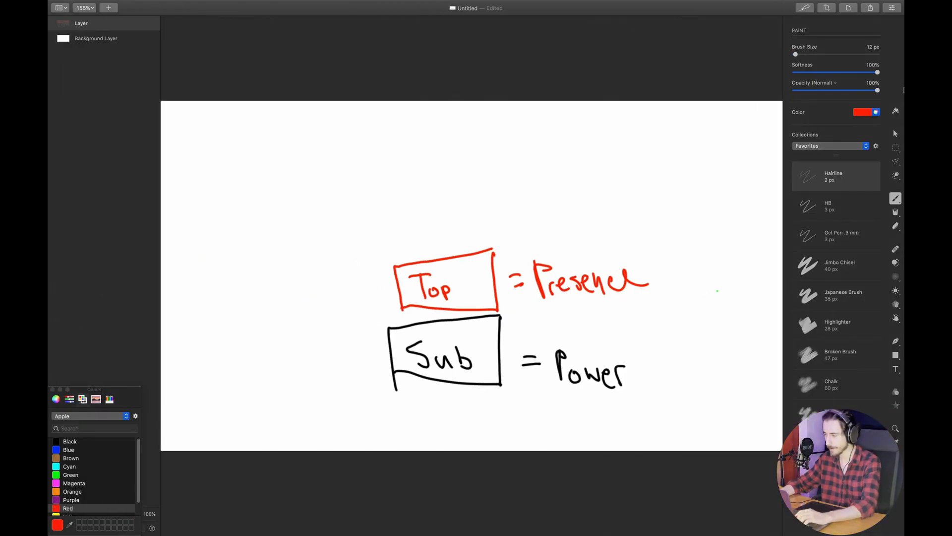
pyautogui.click(896, 227)
pyautogui.moveTo(429, 221)
pyautogui.mouseDown()
pyautogui.moveTo(370, 272)
pyautogui.moveTo(412, 389)
pyautogui.moveTo(628, 277)
pyautogui.moveTo(483, 366)
pyautogui.moveTo(556, 362)
pyautogui.moveTo(545, 364)
pyautogui.mouseUp()
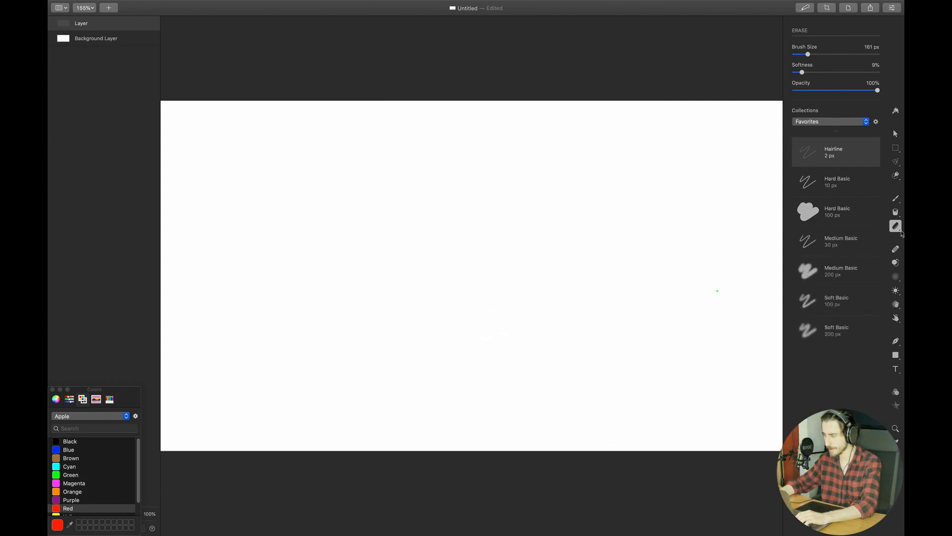
# - Sketch a narrow red vertical bar labelled Sub, with a wide black bar above it labelled Top and the note width
pyautogui.click(894, 199)
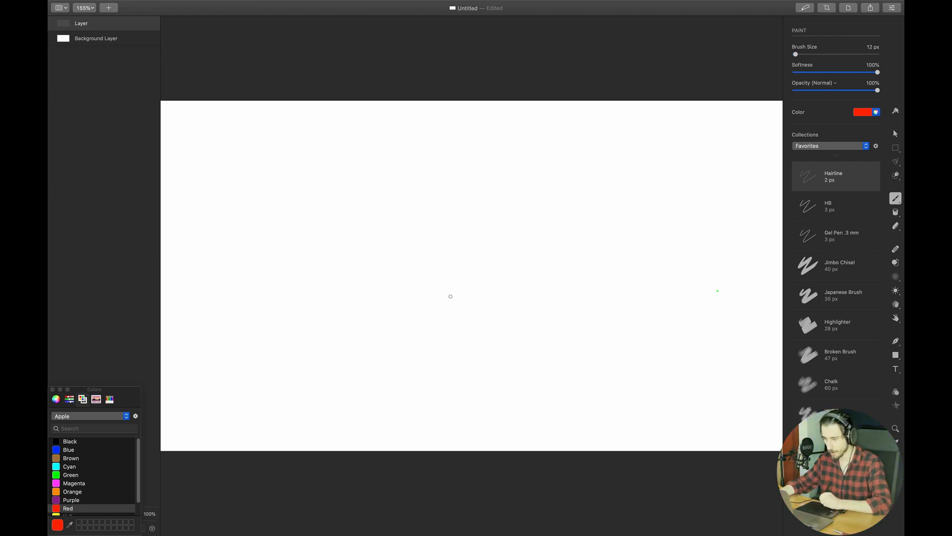
pyautogui.moveTo(452, 348); pyautogui.dragTo(455, 394)
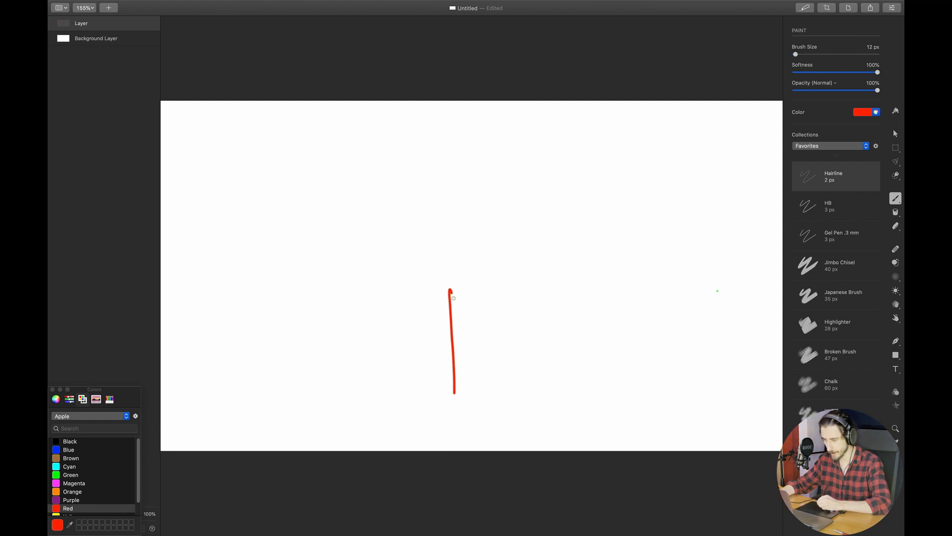
pyautogui.moveTo(461, 287); pyautogui.dragTo(463, 384)
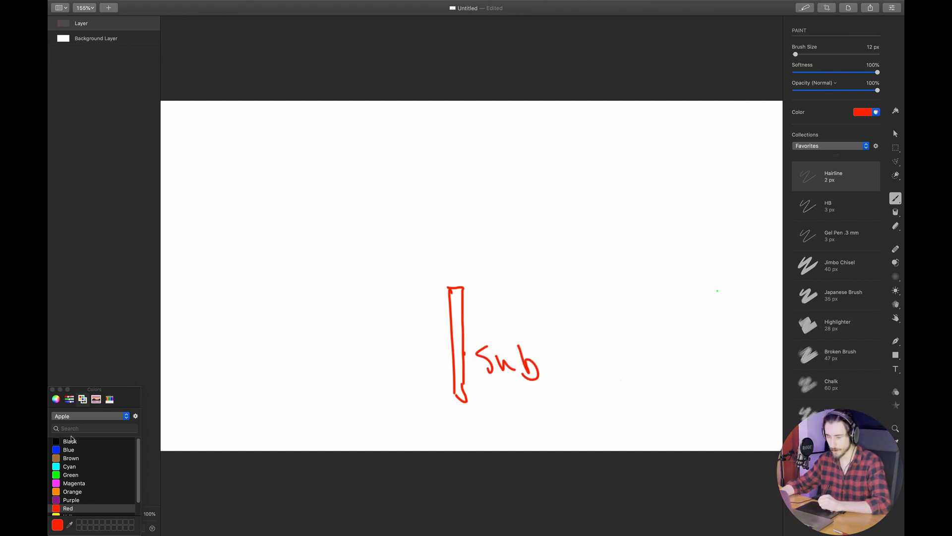
pyautogui.click(72, 441)
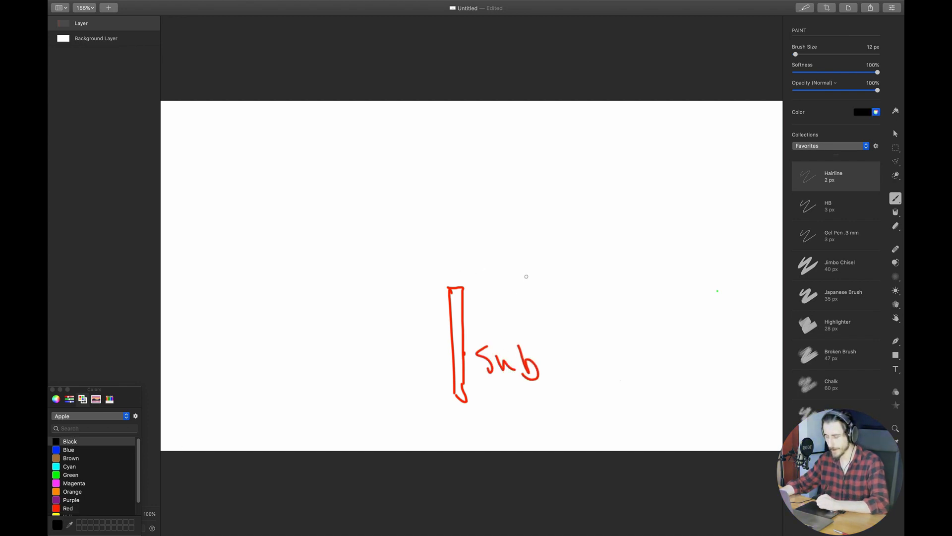
pyautogui.moveTo(482, 276)
pyautogui.mouseDown()
pyautogui.moveTo(378, 277)
pyautogui.moveTo(535, 252)
pyautogui.mouseUp()
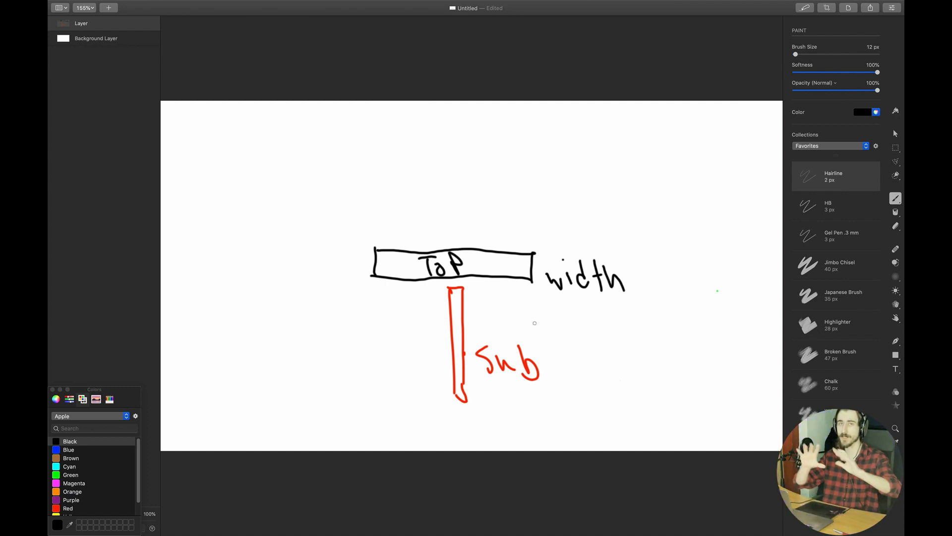
# - Switch to Ableton Live, solo the bass top, and audition it with its Wavetable unison settings in view
pyautogui.press('super+Tab')
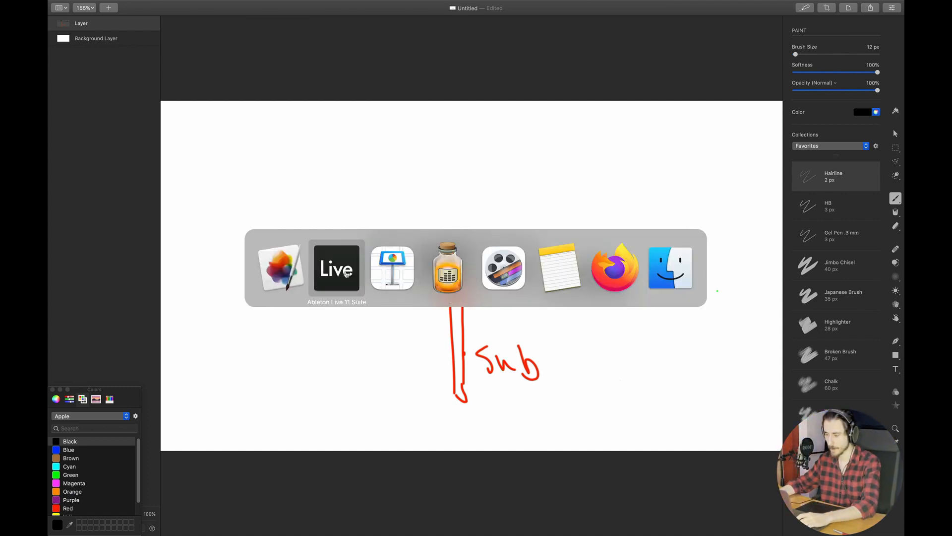
pyautogui.click(351, 276)
pyautogui.click(837, 96)
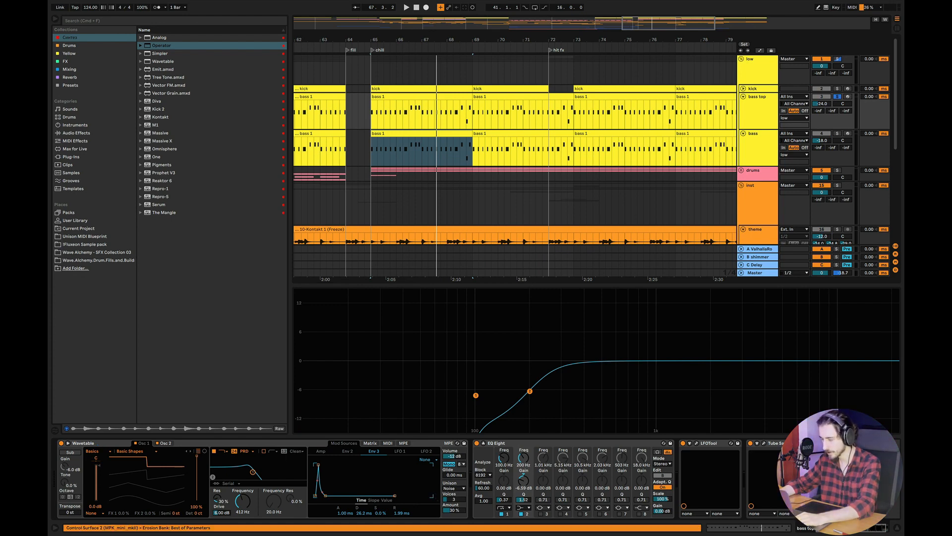
pyautogui.hscroll(2, 723, 491)
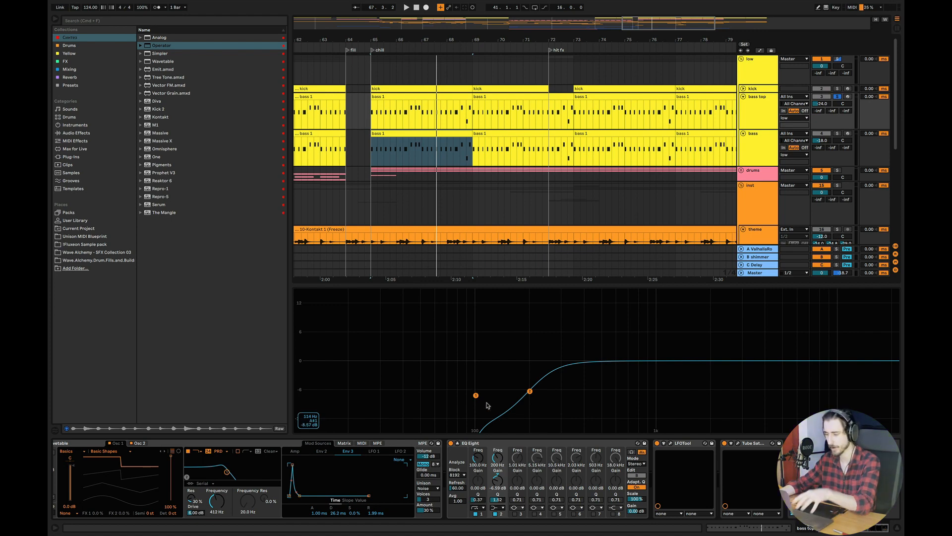
pyautogui.press('space')
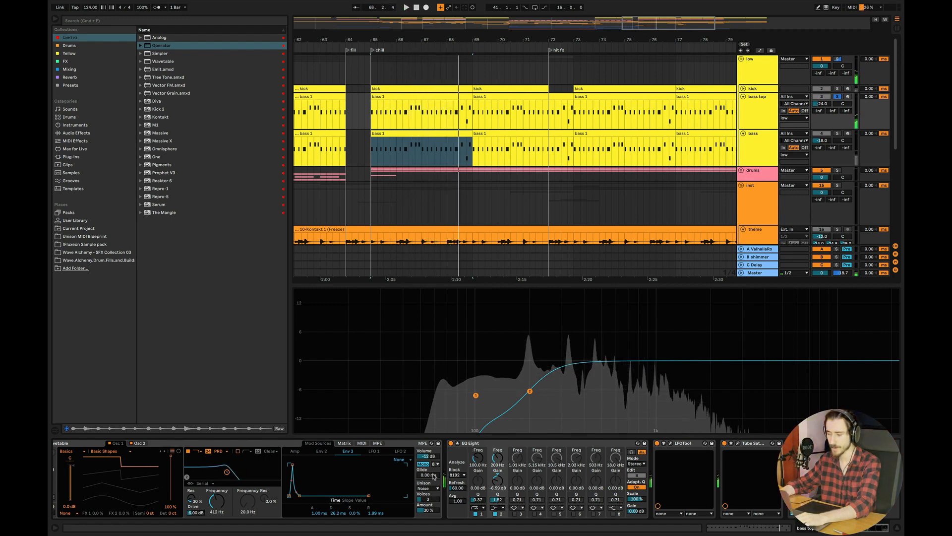
pyautogui.press('space')
# - Compare the bass top with Wavetable unison set to None and restored to Noise, playing it each way
pyautogui.click(430, 488)
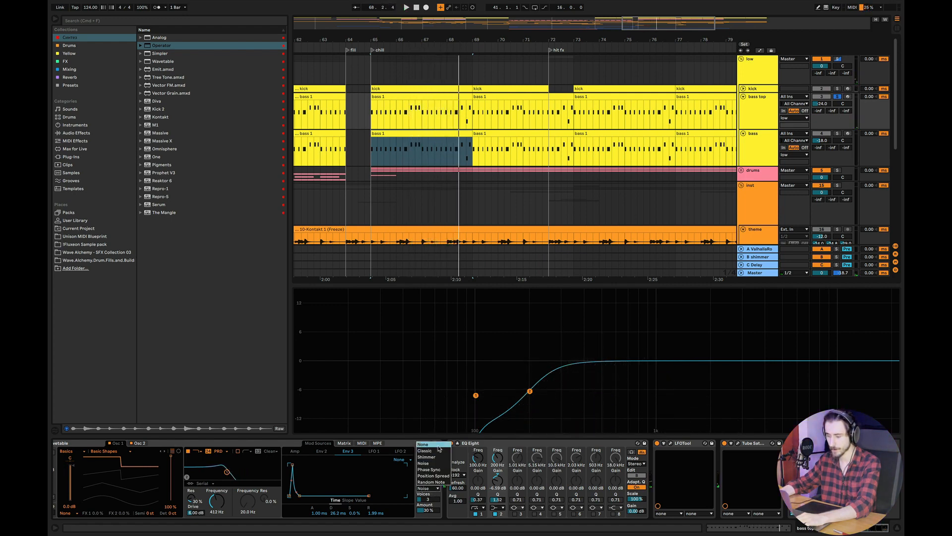
pyautogui.click(439, 445)
pyautogui.press('space')
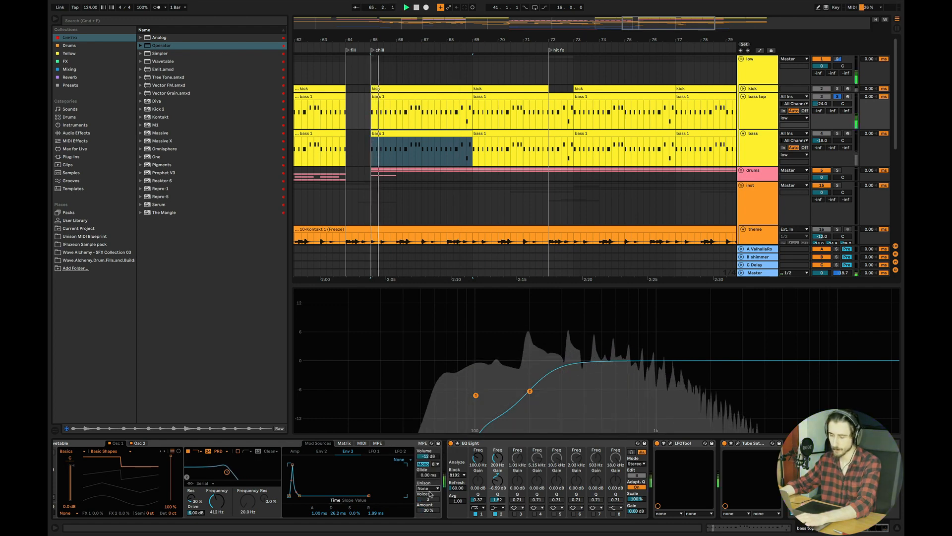
pyautogui.press('space')
pyautogui.click(430, 488)
pyautogui.click(429, 463)
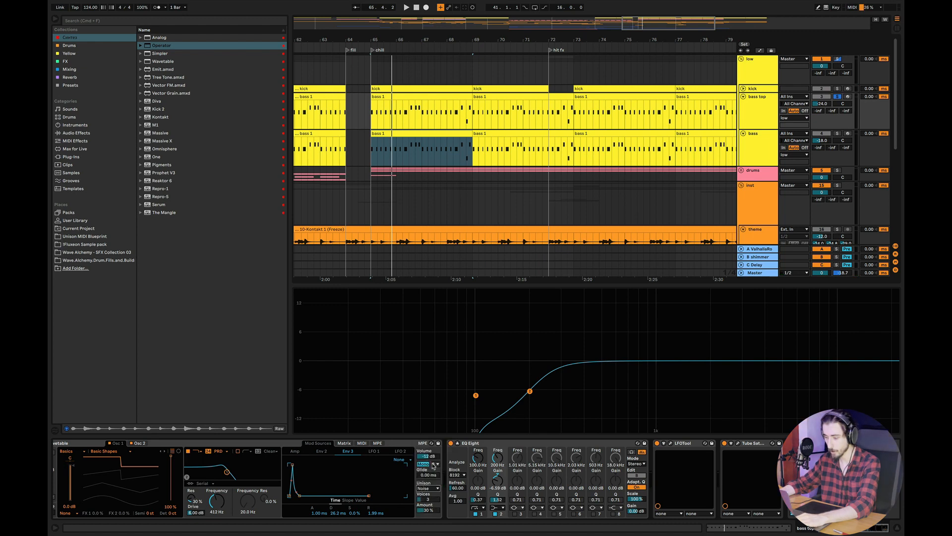
pyautogui.press('space')
pyautogui.press('space')
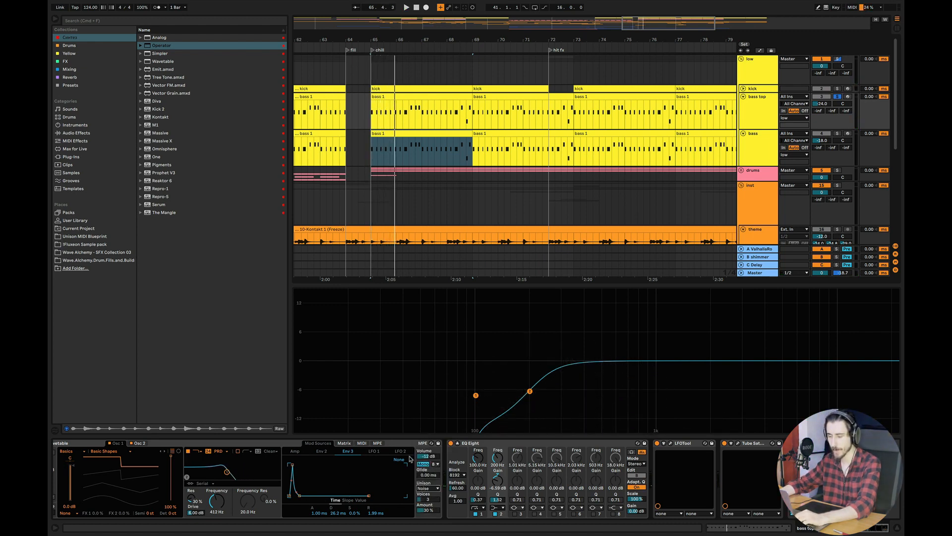
# - Try a higher Env 3 amount on Pitch in the bass top Wavetable's modulation matrix, auditioning it and viewing its MIDI modulation
pyautogui.click(344, 443)
pyautogui.click(323, 444)
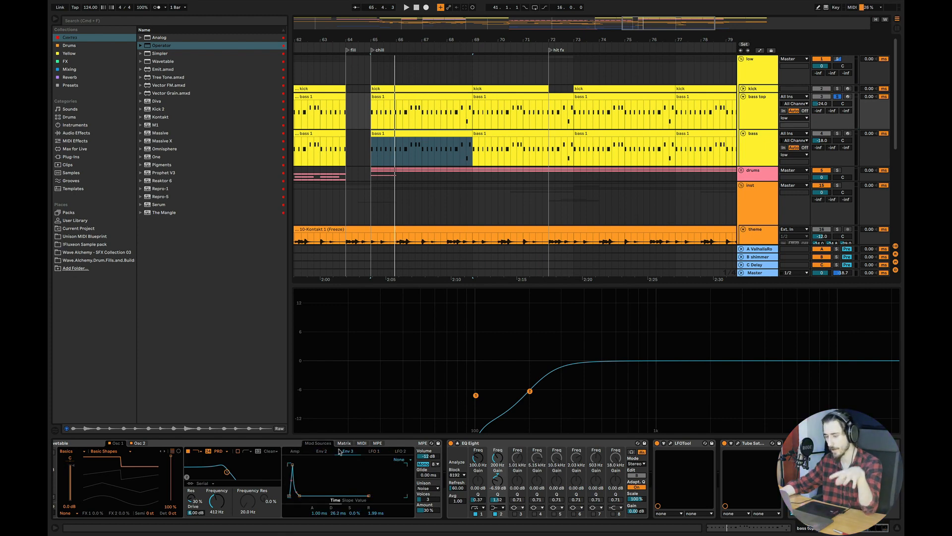
pyautogui.click(345, 445)
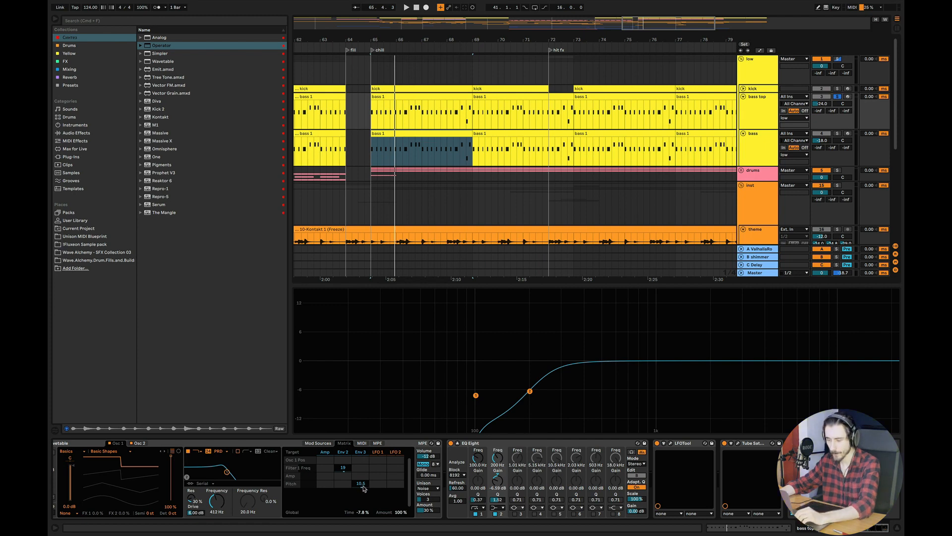
pyautogui.moveTo(362, 487); pyautogui.dragTo(362, 473)
pyautogui.press('space')
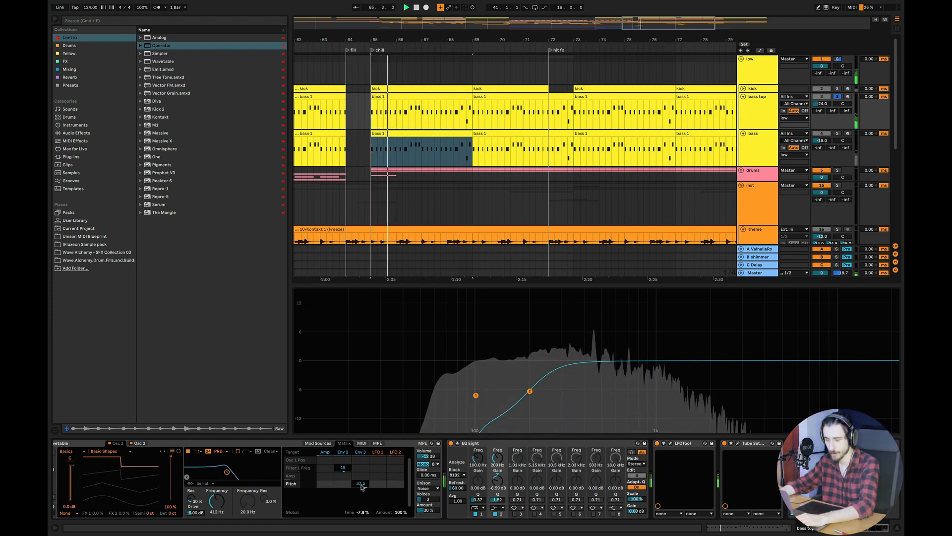
pyautogui.click(361, 443)
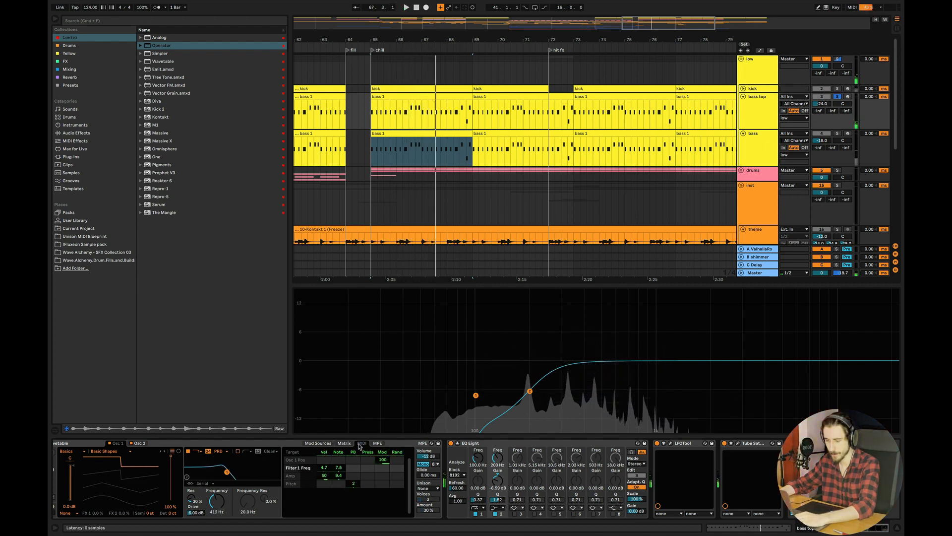
pyautogui.press('space')
pyautogui.click(351, 444)
pyautogui.moveTo(338, 513); pyautogui.dragTo(341, 516)
pyautogui.press('space')
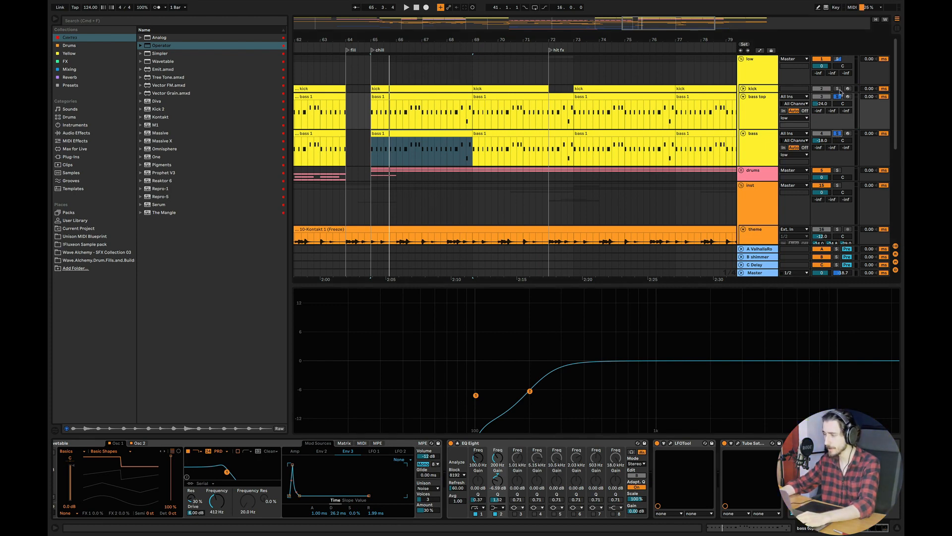
# - Open the bass clip at bar 65 and play kick and bass, comparing them without and with the bass top
pyautogui.doubleClick(394, 132)
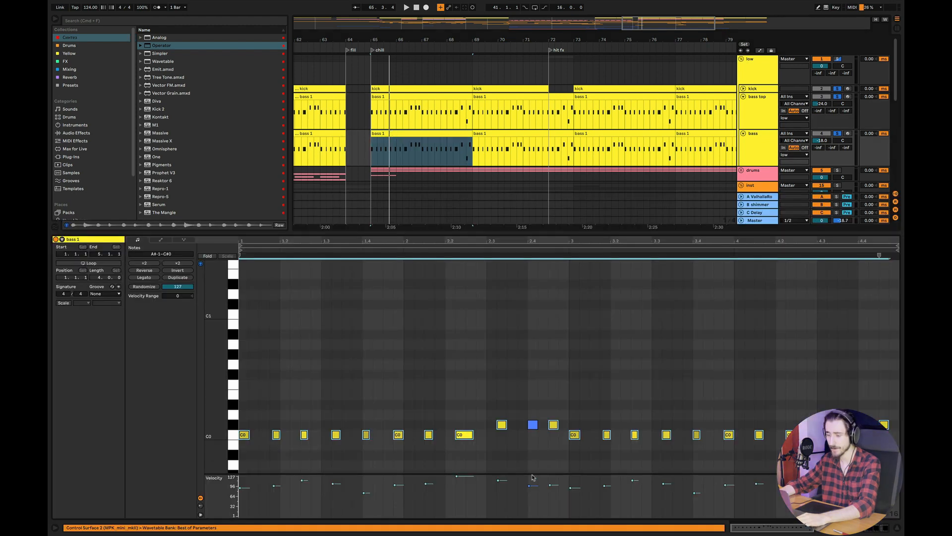
pyautogui.press('space')
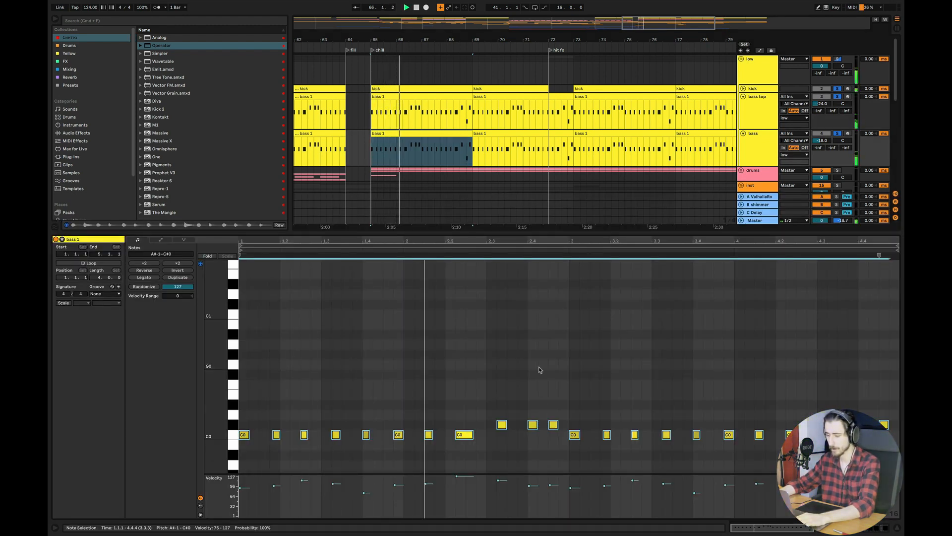
pyautogui.click(837, 96)
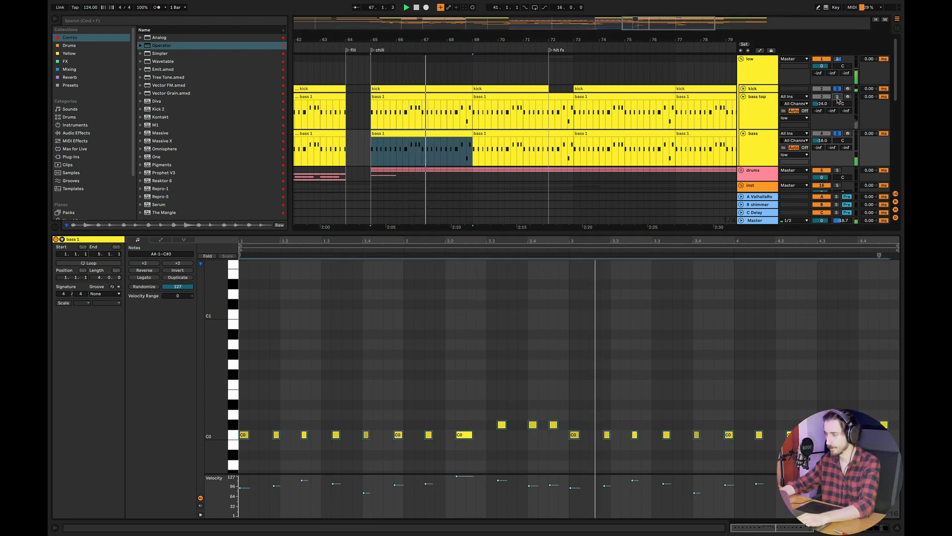
pyautogui.click(837, 97)
pyautogui.press('space')
# - Hide the clip view, add the inst group to the solo, and play the low end with the instruments from bar 65
pyautogui.click(897, 528)
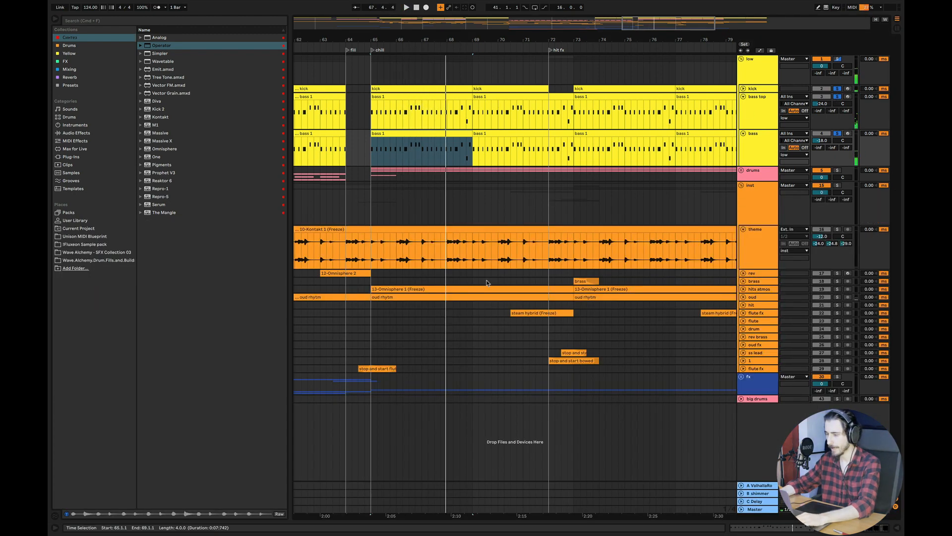
pyautogui.click(837, 185)
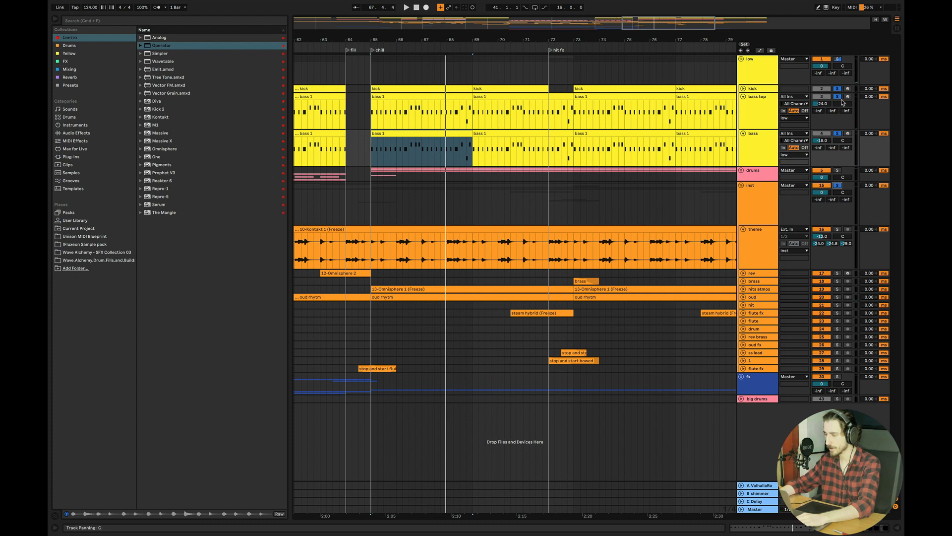
pyautogui.click(369, 117)
pyautogui.press('space')
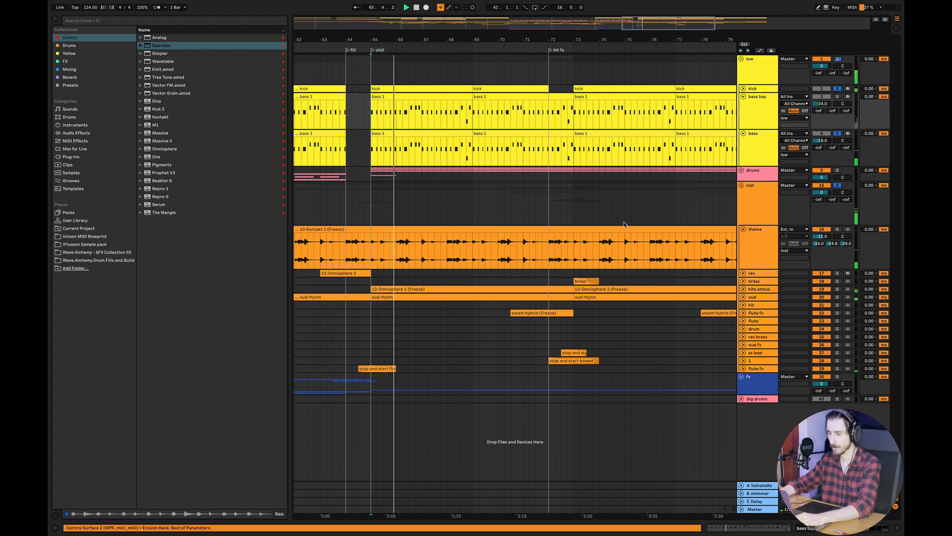
# - Go to the section marked new at bar 25 and play the soloed low end and instruments from there
pyautogui.moveTo(660, 24); pyautogui.dragTo(426, 27)
pyautogui.press('space')
pyautogui.click(470, 195)
pyautogui.press('space')
pyautogui.moveTo(527, 40); pyautogui.dragTo(528, 85)
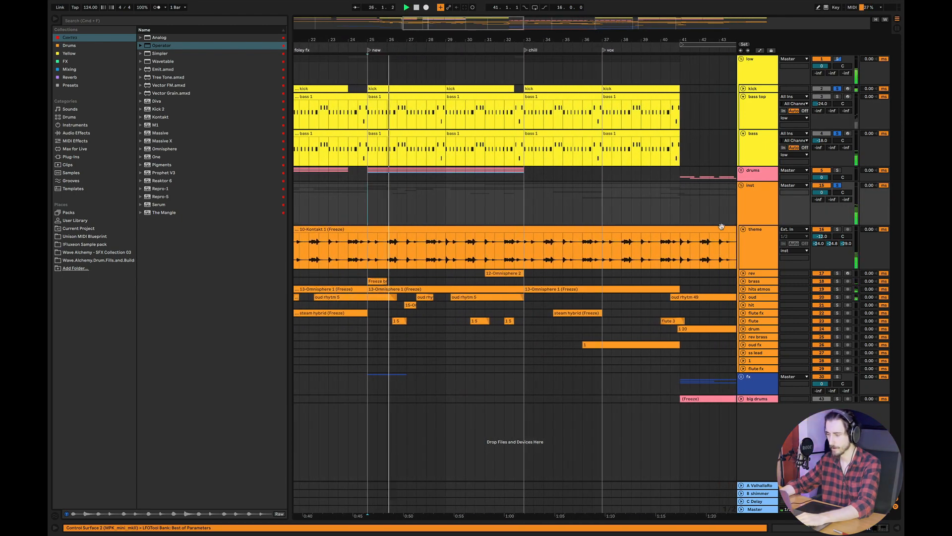
# - Turn off the theme track's Auto Filter and add the drums group to the solo during playback
pyautogui.doubleClick(753, 244)
pyautogui.click(203, 443)
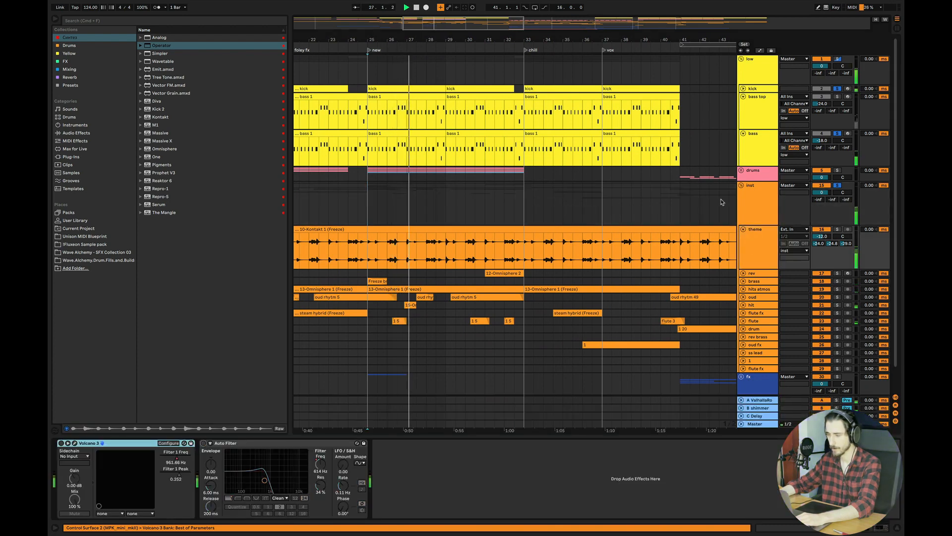
pyautogui.click(838, 172)
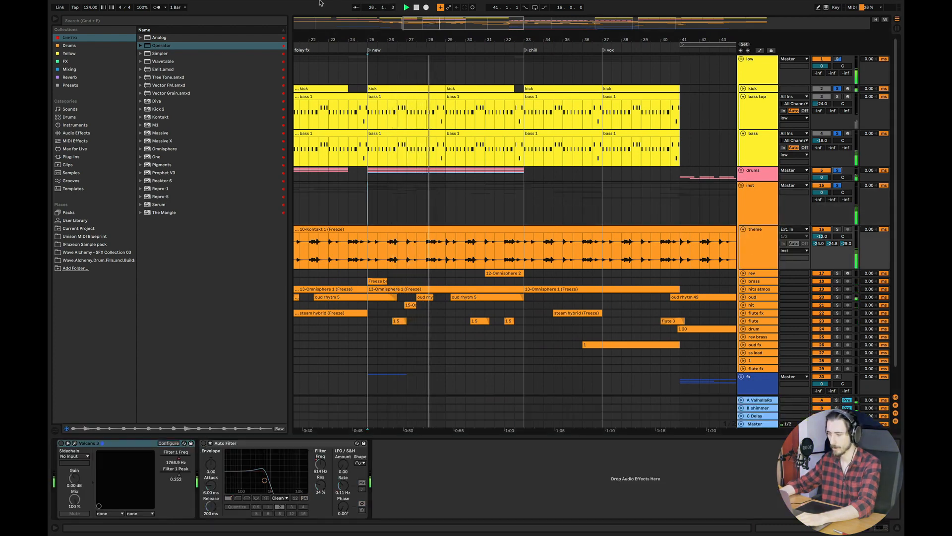
# - Play from bar 25 and lower the bass top Wavetable's filter frequency to 369 Hz
pyautogui.moveTo(426, 17); pyautogui.dragTo(425, 20)
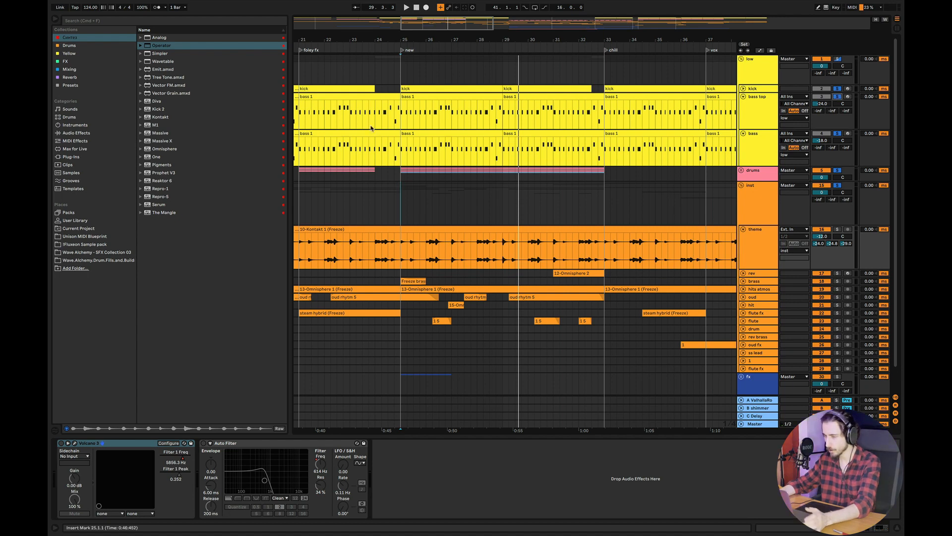
pyautogui.click(403, 117)
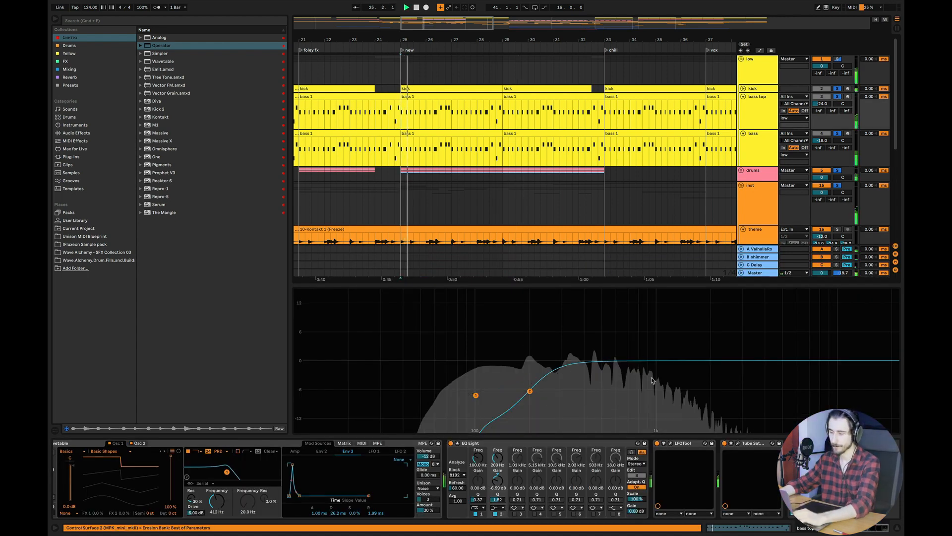
pyautogui.click(897, 528)
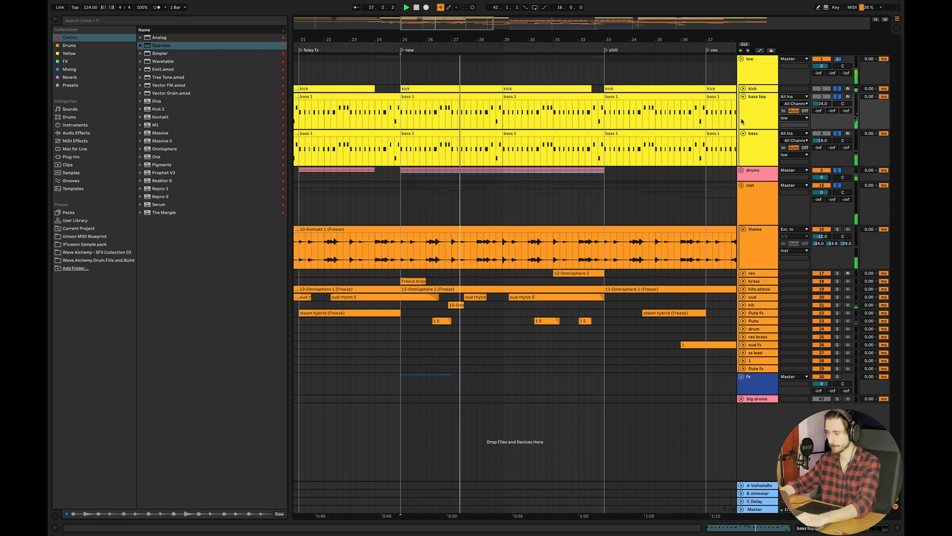
pyautogui.doubleClick(758, 107)
pyautogui.moveTo(221, 503)
pyautogui.mouseDown()
pyautogui.moveTo(221, 492)
pyautogui.moveTo(221, 517)
pyautogui.mouseUp()
pyautogui.press('space')
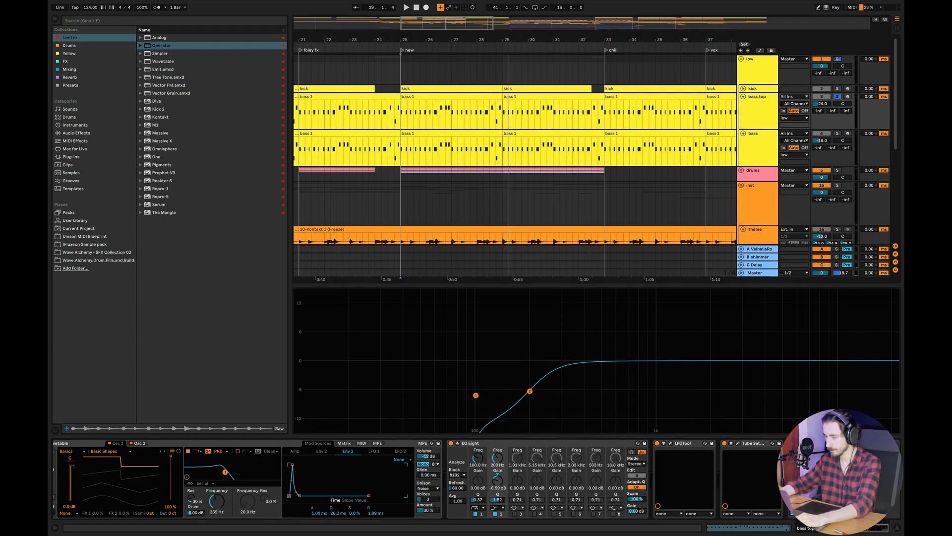
# - Collapse the large EQ Eight display, set the bass top's ValhallaRoom send to -26.0 dB, and audition it together with the bass
pyautogui.click(458, 443)
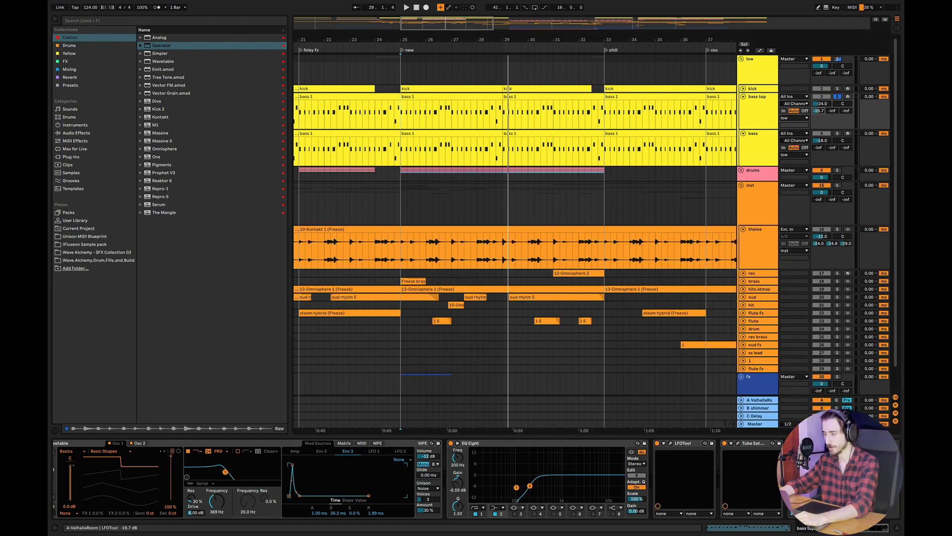
pyautogui.press('space')
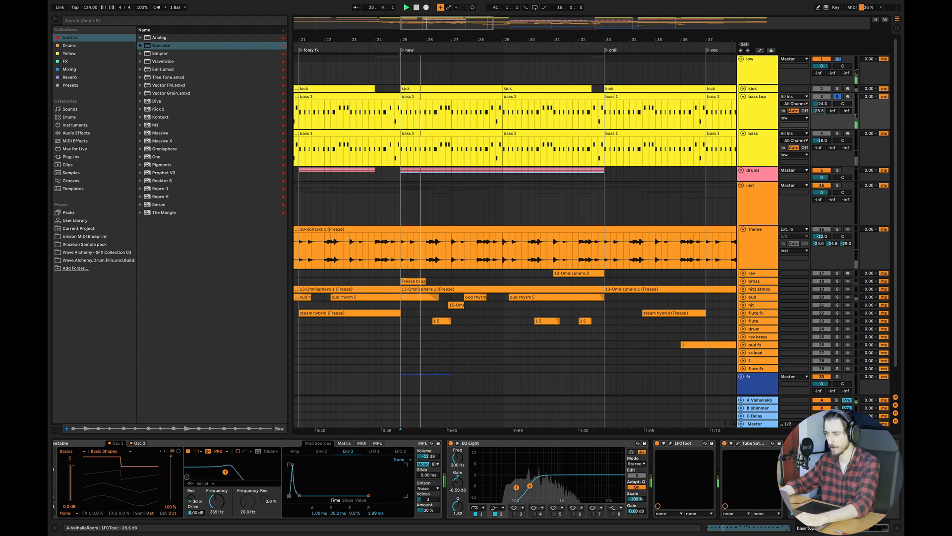
pyautogui.moveTo(818, 111); pyautogui.dragTo(819, 105)
pyautogui.keyDown('super'); pyautogui.click(838, 133); pyautogui.keyUp('super')
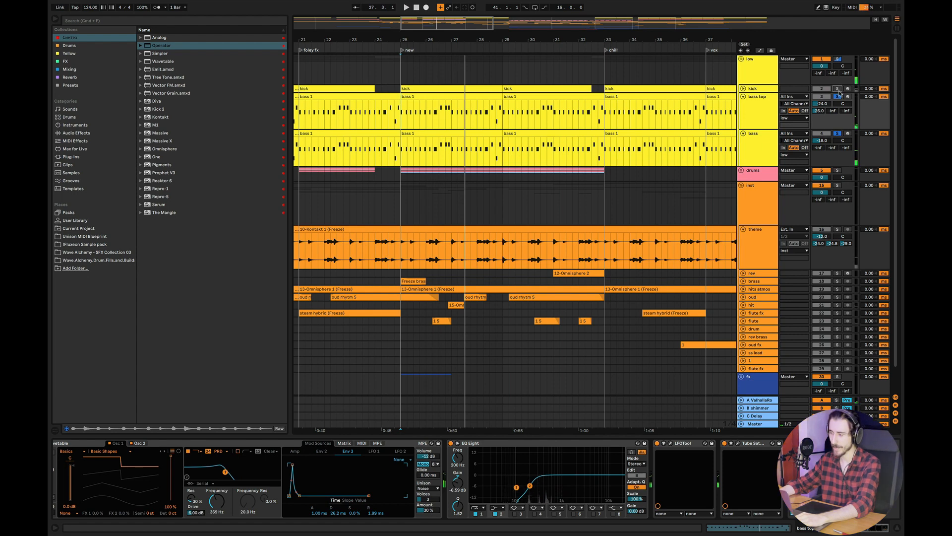
pyautogui.click(760, 110)
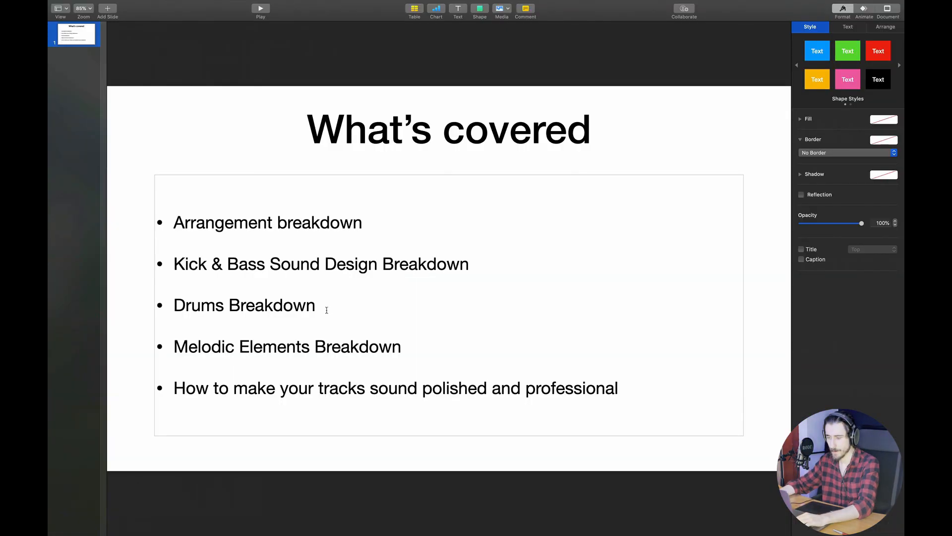
# - Highlight the Drums Breakdown bullet on the slide and switch back to Ableton Live
pyautogui.moveTo(325, 307); pyautogui.dragTo(165, 309)
pyautogui.press('super+Tab')
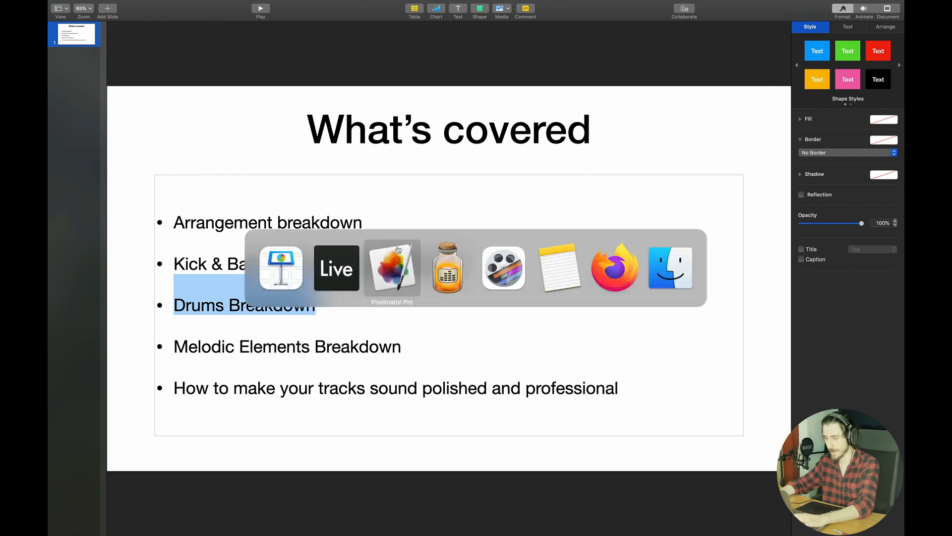
pyautogui.click(337, 269)
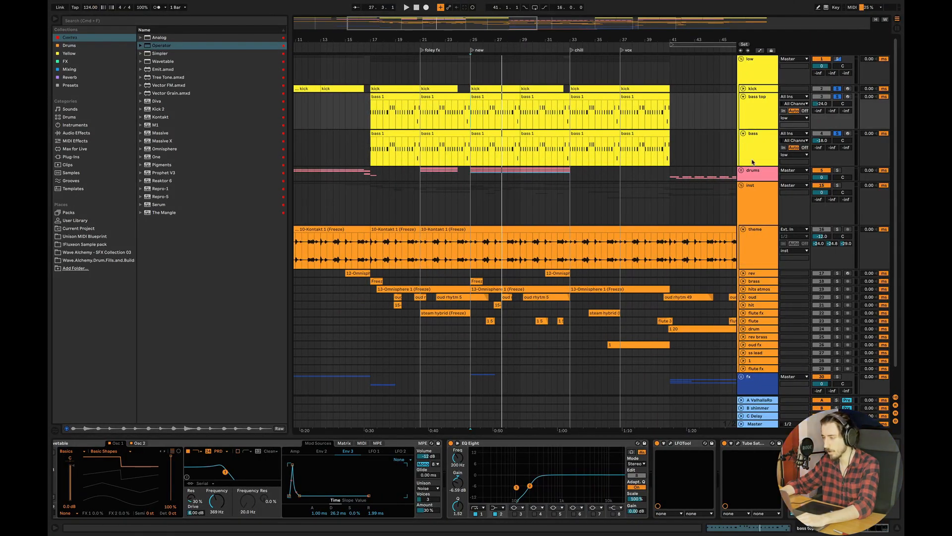
# - Fold the inst and low groups together with the bass and bass top tracks
pyautogui.click(741, 185)
pyautogui.click(743, 134)
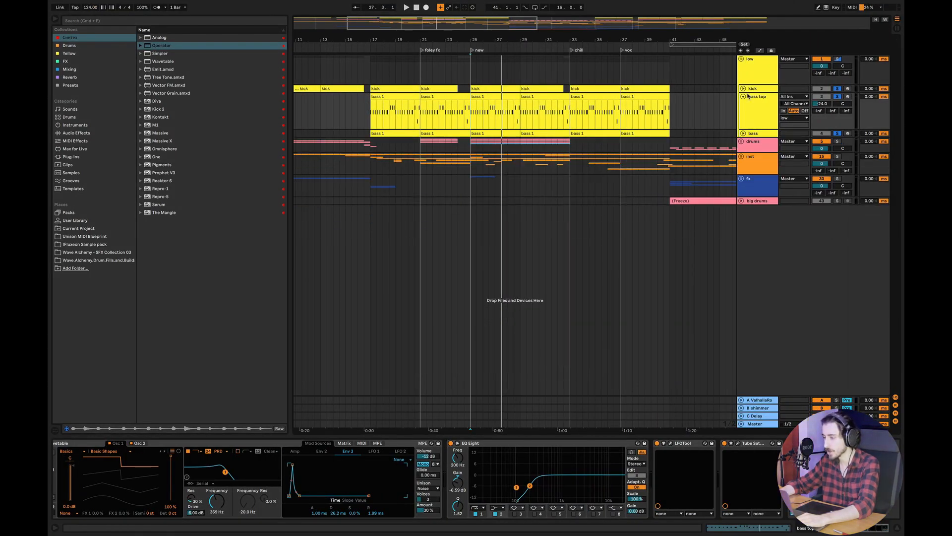
pyautogui.click(743, 97)
pyautogui.click(741, 61)
pyautogui.moveTo(495, 20); pyautogui.dragTo(491, 22)
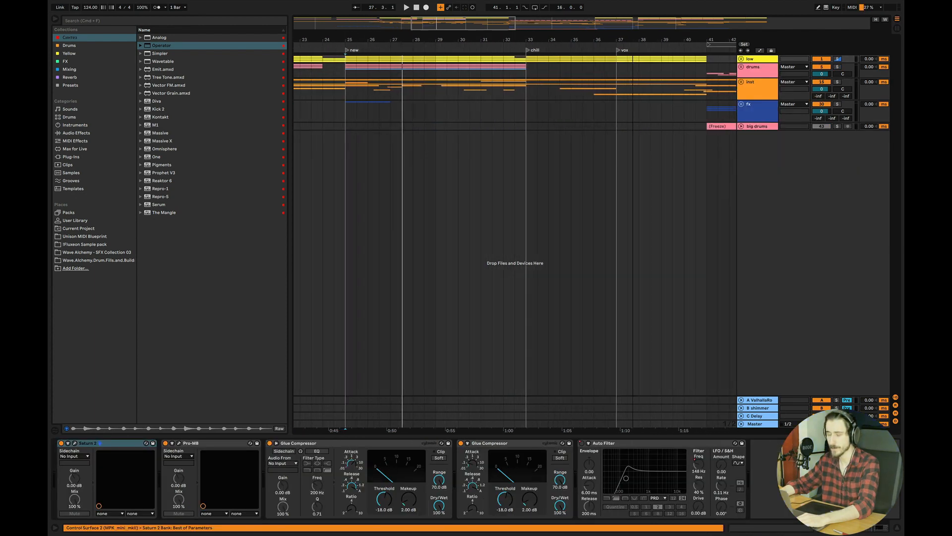
# - Unfold the drums group and its KSHMR ethnic drum loop track in the section marked new at bar 25
pyautogui.click(742, 66)
pyautogui.click(355, 129)
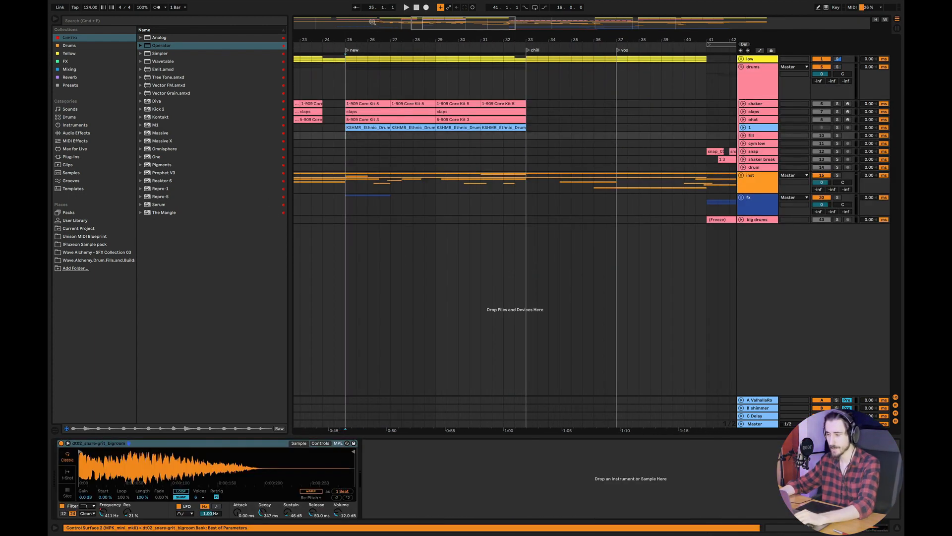
pyautogui.moveTo(431, 22); pyautogui.dragTo(433, 30)
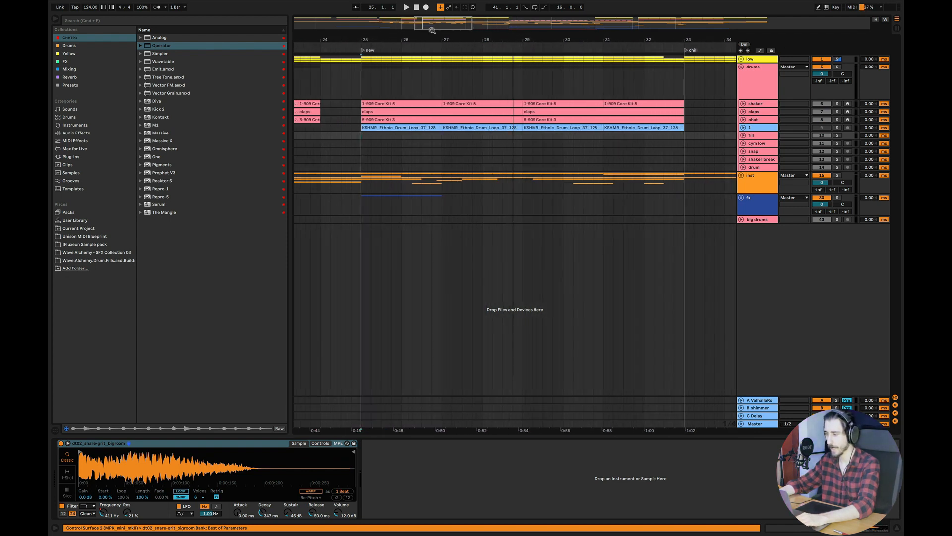
pyautogui.click(743, 127)
# - Add the drums group to the solo, play from bar 25, and bring in the soloed inst group during playback
pyautogui.click(837, 67)
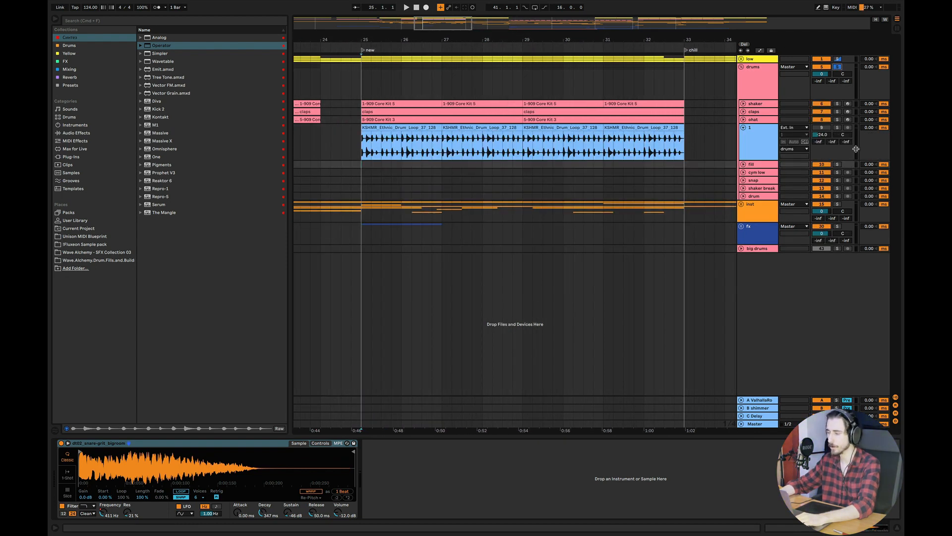
pyautogui.click(375, 144)
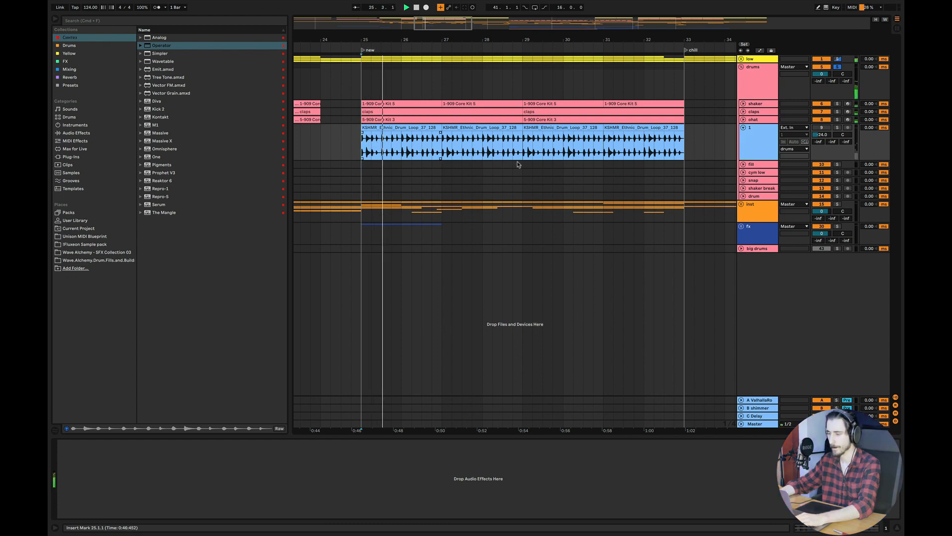
pyautogui.click(840, 207)
pyautogui.press('space')
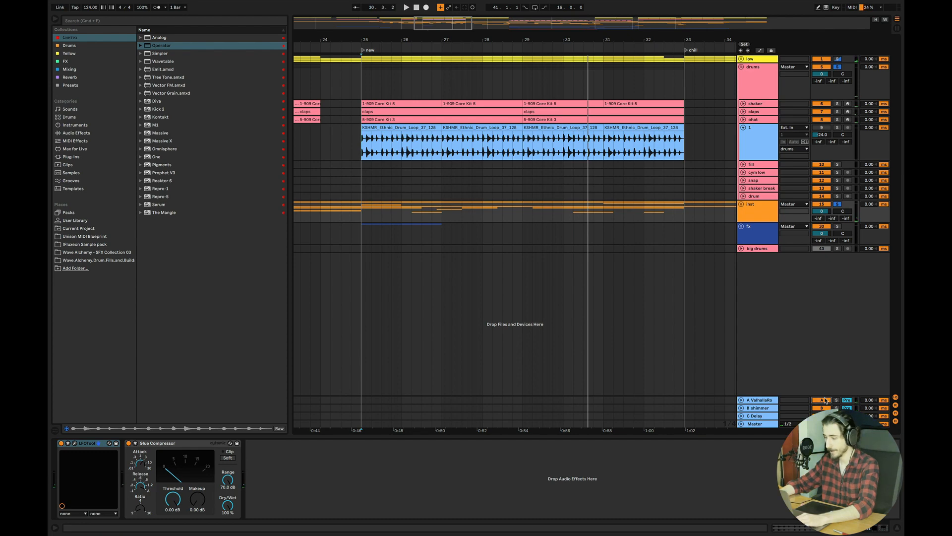
# - Collapse the cym low track's large EQ Eight display and play the soloed groups from bar 25
pyautogui.click(361, 175)
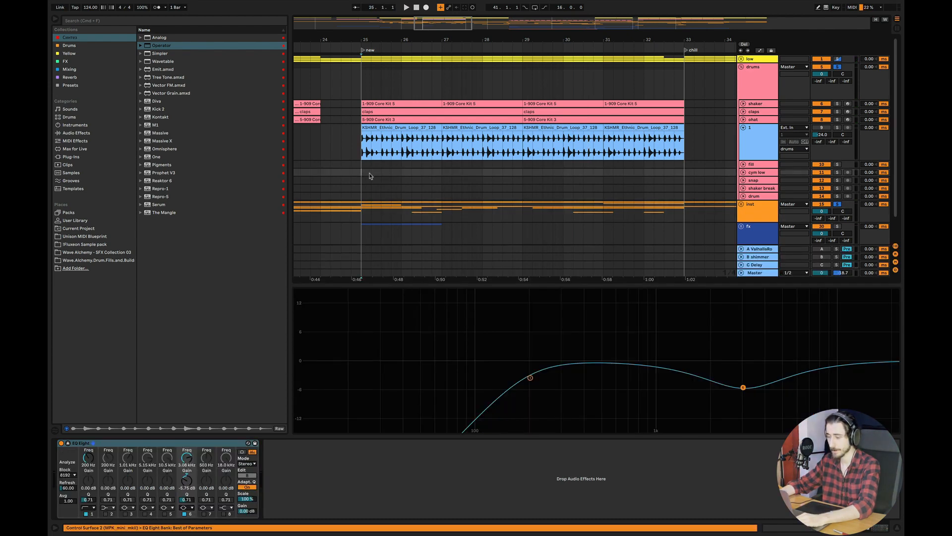
pyautogui.click(67, 444)
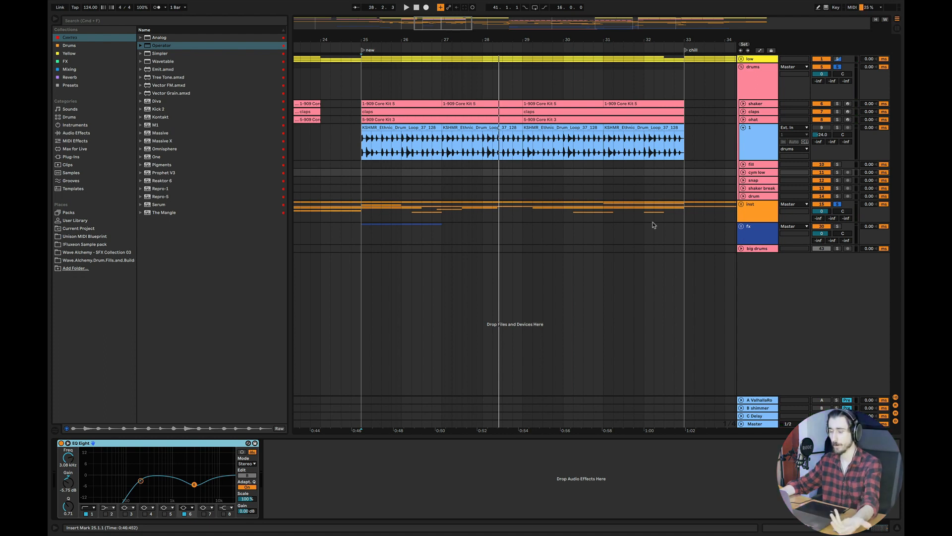
pyautogui.click(360, 157)
pyautogui.press('space')
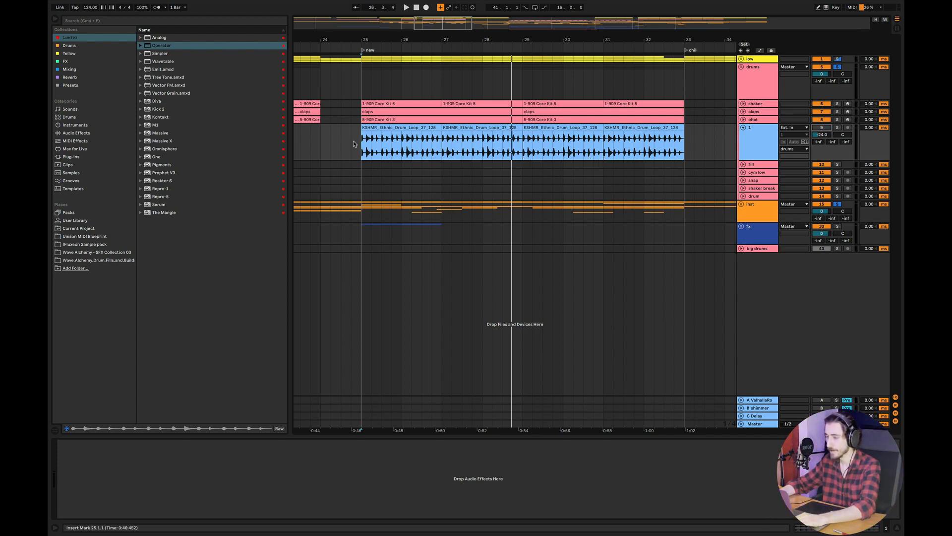
# - Open the ohat clip at bar 25 for note viewing and audition the drums group soloed on its own
pyautogui.doubleClick(410, 121)
pyautogui.click(838, 67)
pyautogui.press('space')
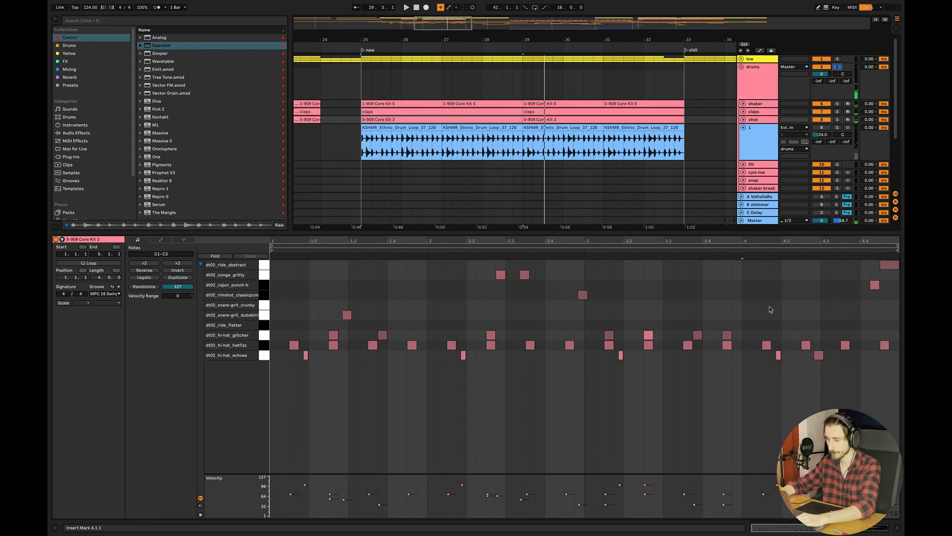
# - Switch to Pixelmator Pro and paint four black vertical strokes in a row for the beats
pyautogui.press('super+Tab')
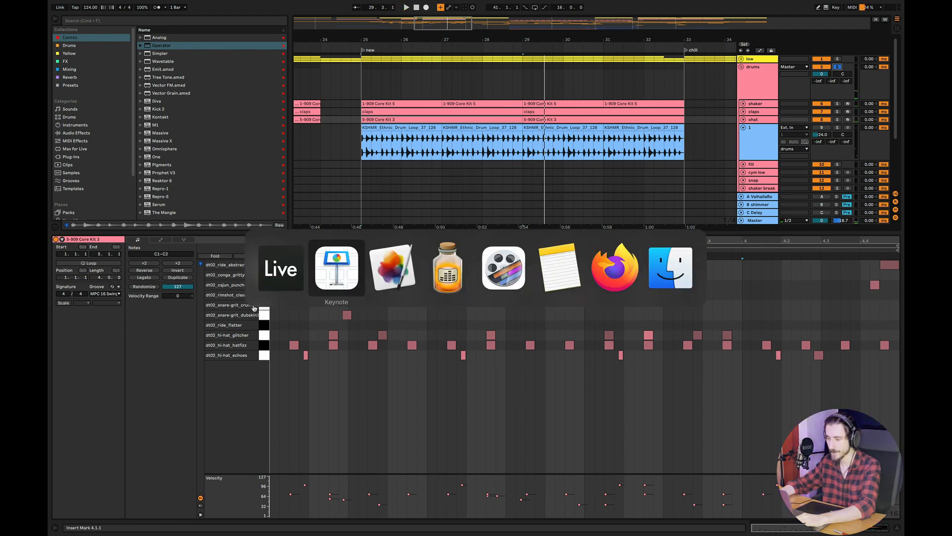
pyautogui.click(401, 271)
pyautogui.moveTo(466, 254)
pyautogui.mouseDown()
pyautogui.moveTo(504, 310)
pyautogui.moveTo(421, 366)
pyautogui.moveTo(665, 296)
pyautogui.moveTo(496, 335)
pyautogui.moveTo(529, 361)
pyautogui.mouseUp()
pyautogui.click(895, 199)
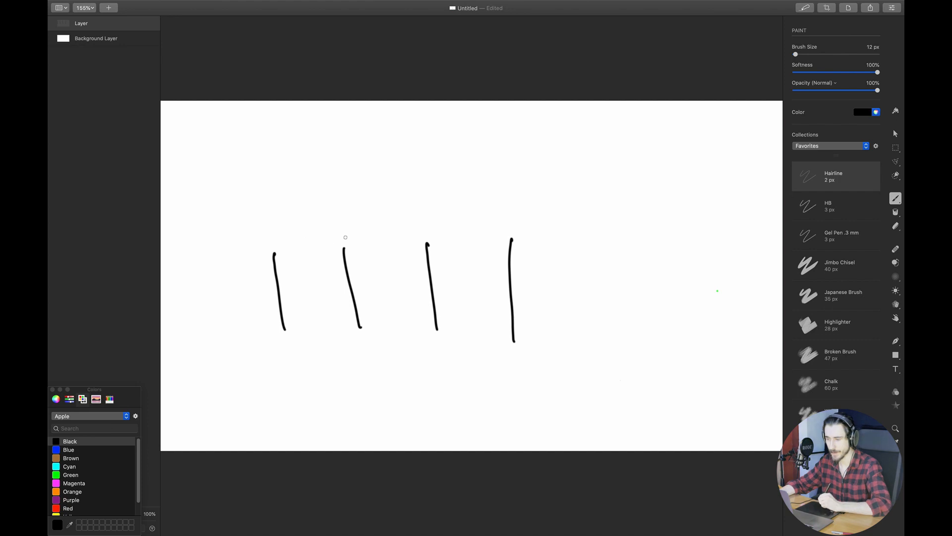
# - Paint red strokes beside the second and fourth black strokes and label both "Clap"
pyautogui.click(73, 507)
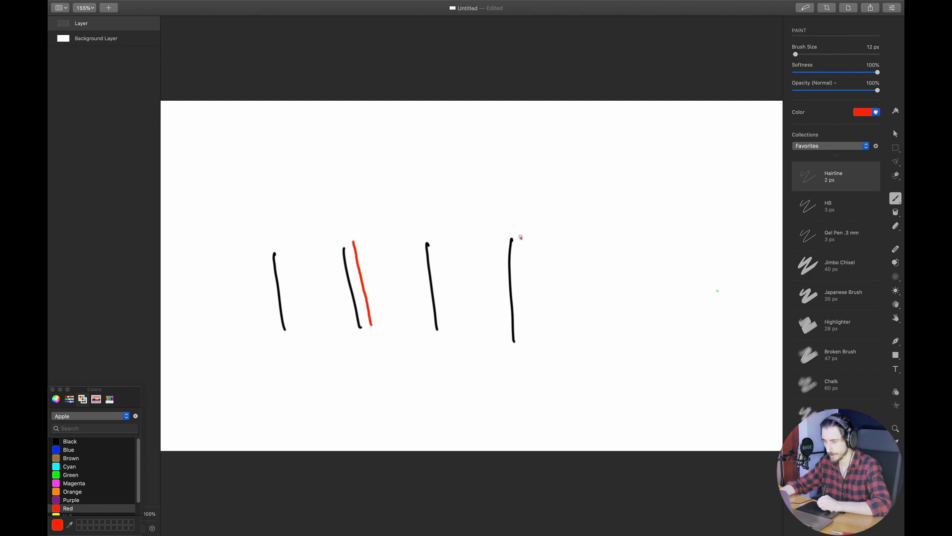
pyautogui.moveTo(348, 349)
pyautogui.mouseDown()
pyautogui.moveTo(353, 369)
pyautogui.moveTo(373, 377)
pyautogui.mouseUp()
pyautogui.moveTo(514, 364)
pyautogui.mouseDown()
pyautogui.moveTo(505, 378)
pyautogui.moveTo(516, 382)
pyautogui.mouseUp()
pyautogui.moveTo(519, 365); pyautogui.dragTo(529, 385)
pyautogui.moveTo(530, 377)
pyautogui.mouseDown()
pyautogui.moveTo(533, 397)
pyautogui.moveTo(535, 388)
pyautogui.mouseUp()
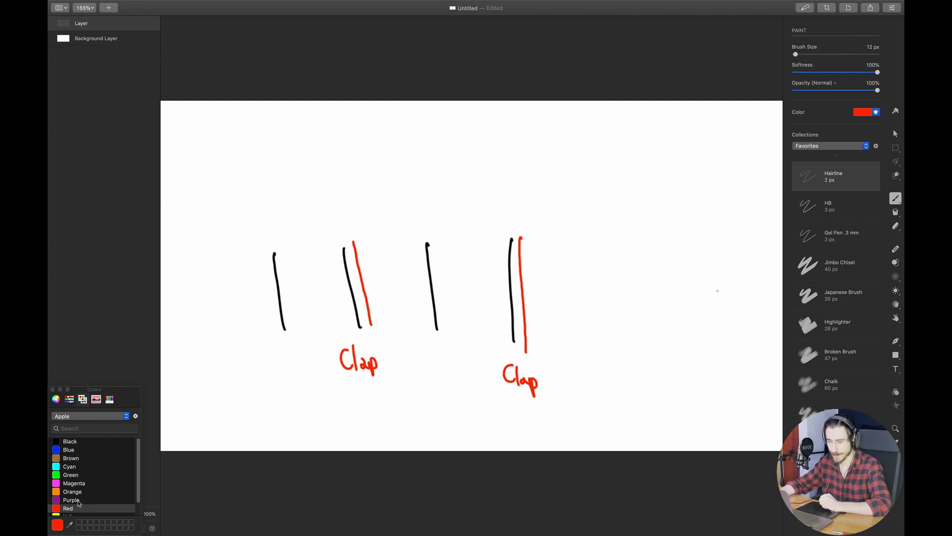
# - Paint small purple blocks before the second stroke, on both sides of the third, and after the fourth
pyautogui.click(75, 500)
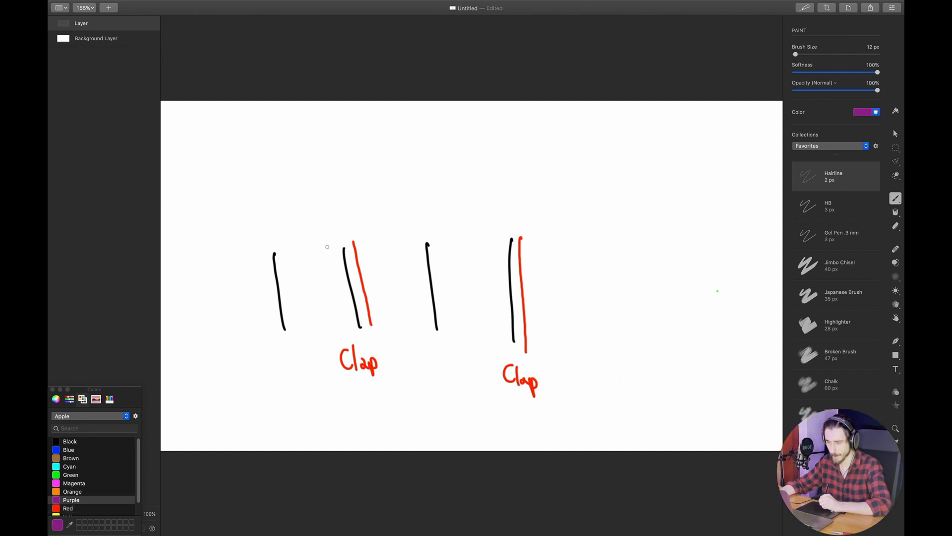
pyautogui.moveTo(319, 236); pyautogui.dragTo(326, 238)
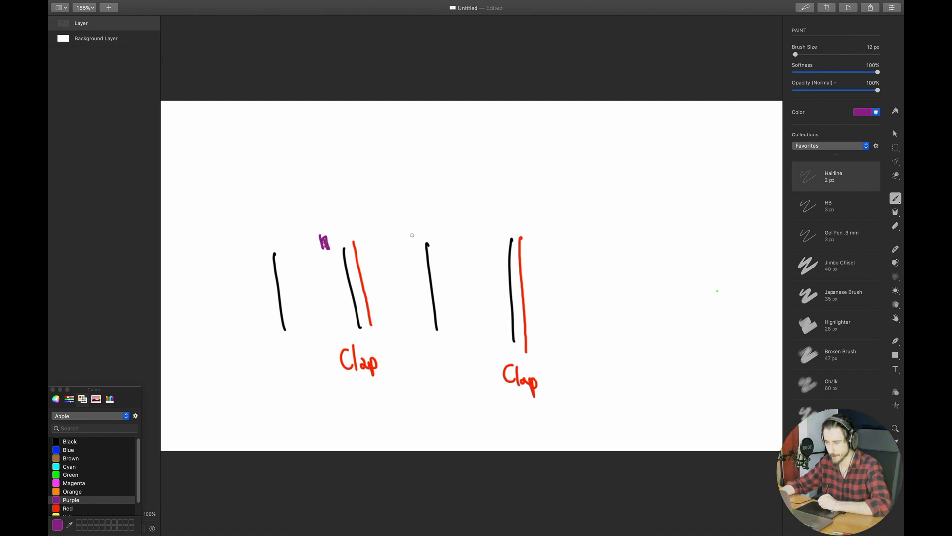
pyautogui.moveTo(417, 235)
pyautogui.mouseDown()
pyautogui.moveTo(418, 248)
pyautogui.moveTo(447, 252)
pyautogui.moveTo(442, 237)
pyautogui.mouseUp()
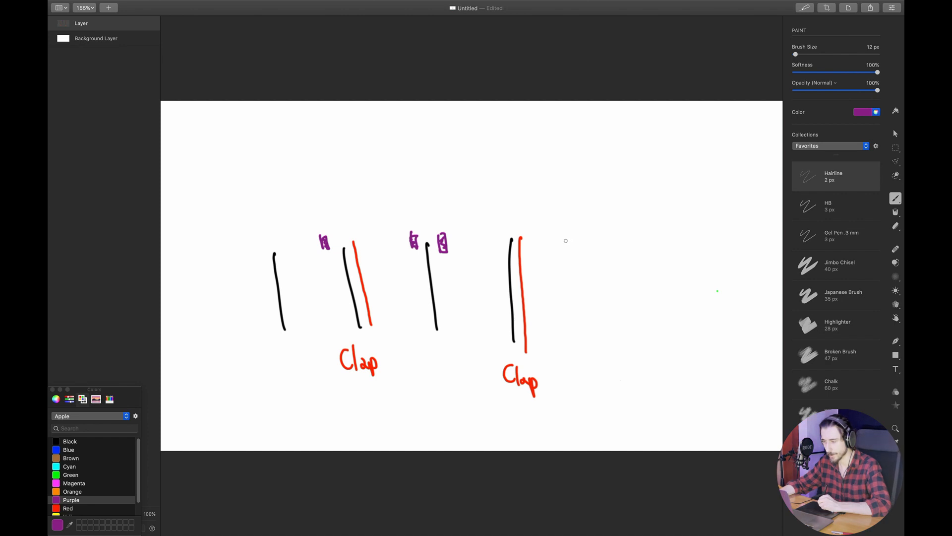
pyautogui.moveTo(572, 239); pyautogui.dragTo(583, 251)
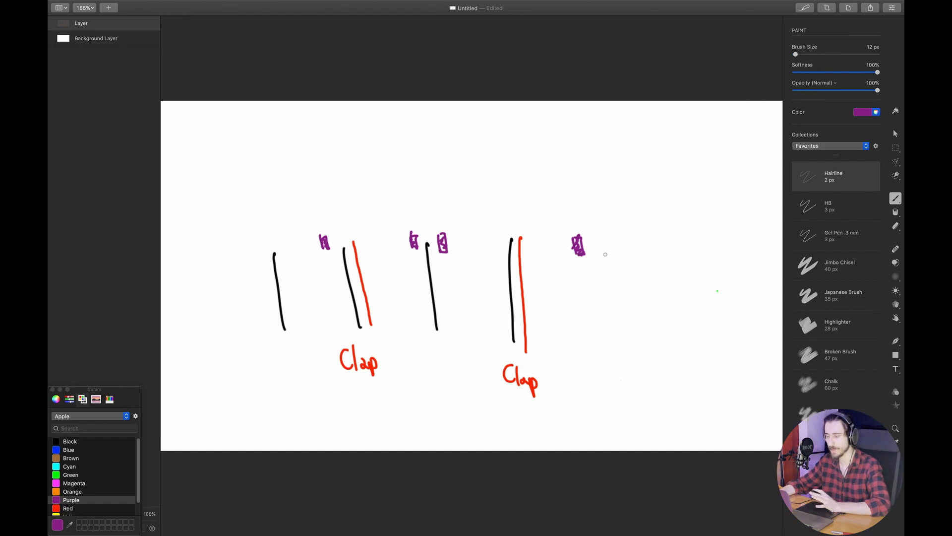
# - Return to Ableton Live, select the ohat clip's closing dt02_ride_abstract note, and play the unfolded ohat track from bar 27
pyautogui.press('super+Tab')
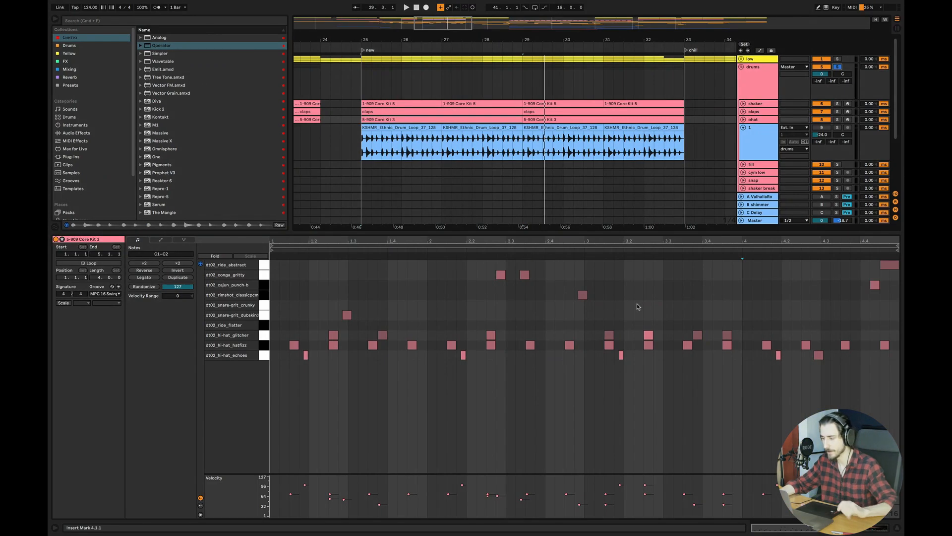
pyautogui.click(887, 265)
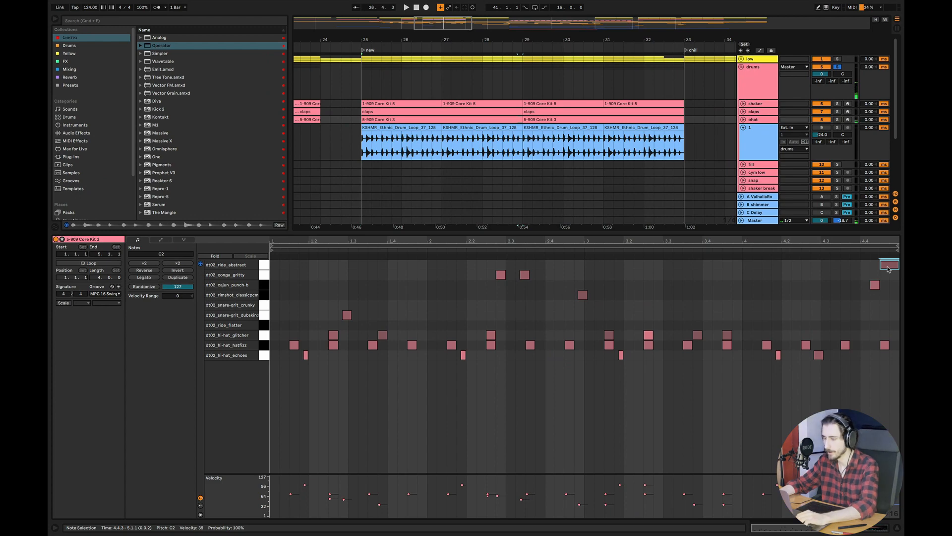
pyautogui.click(743, 119)
pyautogui.click(442, 135)
pyautogui.press('space')
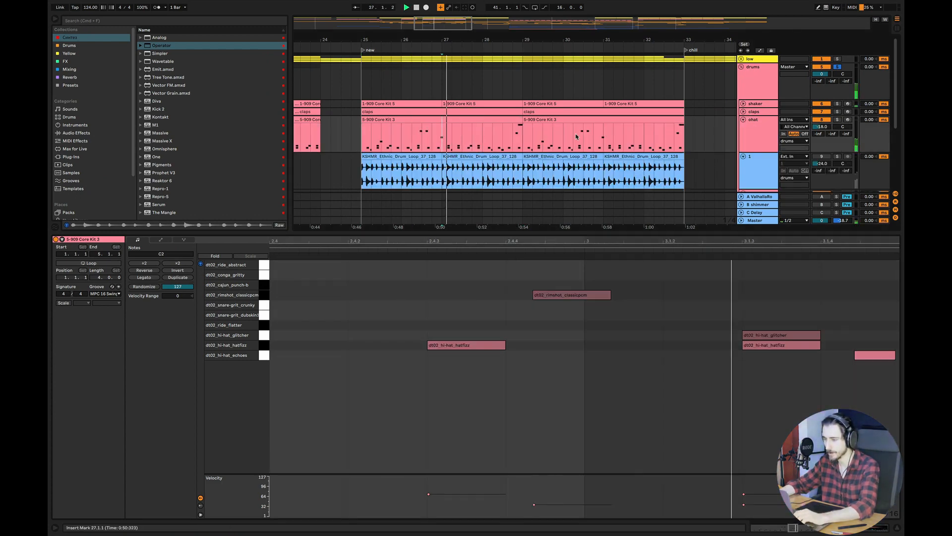
# - Select the first ohat clip and play its ending with the low and drums groups soloed
pyautogui.doubleClick(490, 147)
pyautogui.press('space')
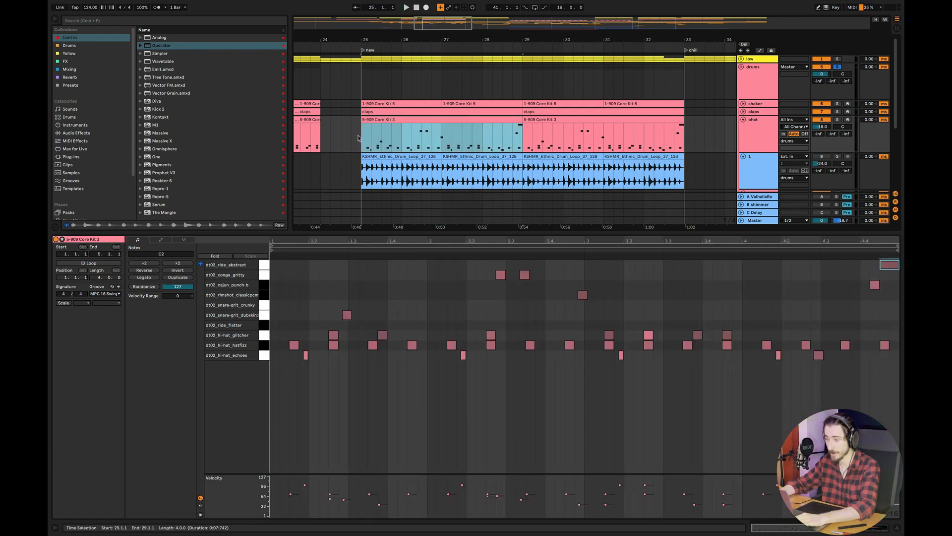
pyautogui.moveTo(522, 119)
pyautogui.mouseDown()
pyautogui.moveTo(442, 120)
pyautogui.moveTo(523, 122)
pyautogui.mouseUp()
pyautogui.click(482, 136)
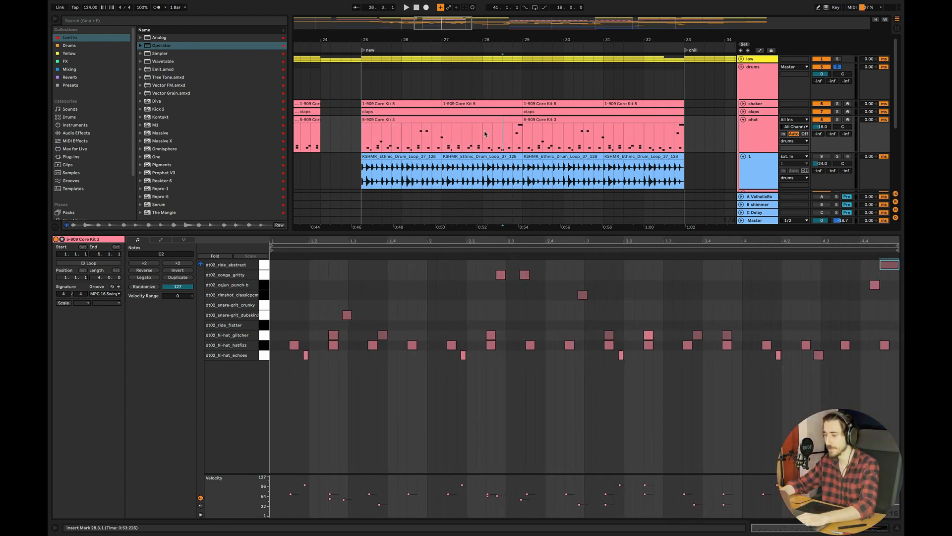
pyautogui.press('space')
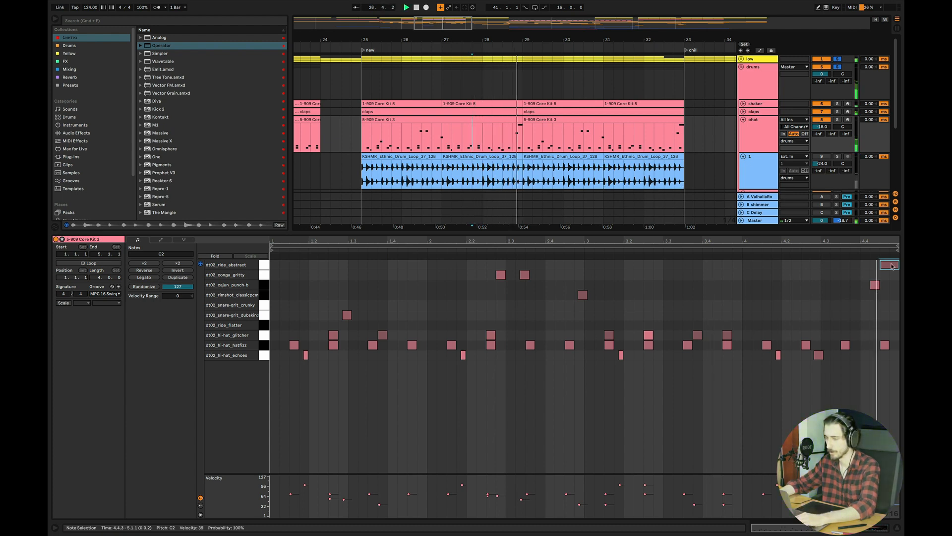
# - Set the velocity of the ohat clip's closing dt02_ride_abstract note to 53 and hide the clip editor
pyautogui.press('space')
pyautogui.moveTo(890, 266); pyautogui.dragTo(891, 267)
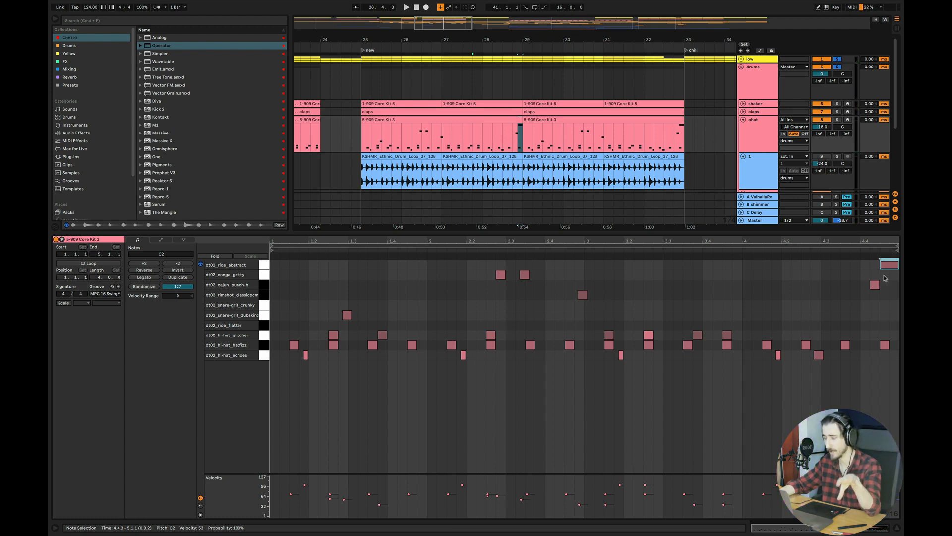
pyautogui.click(896, 528)
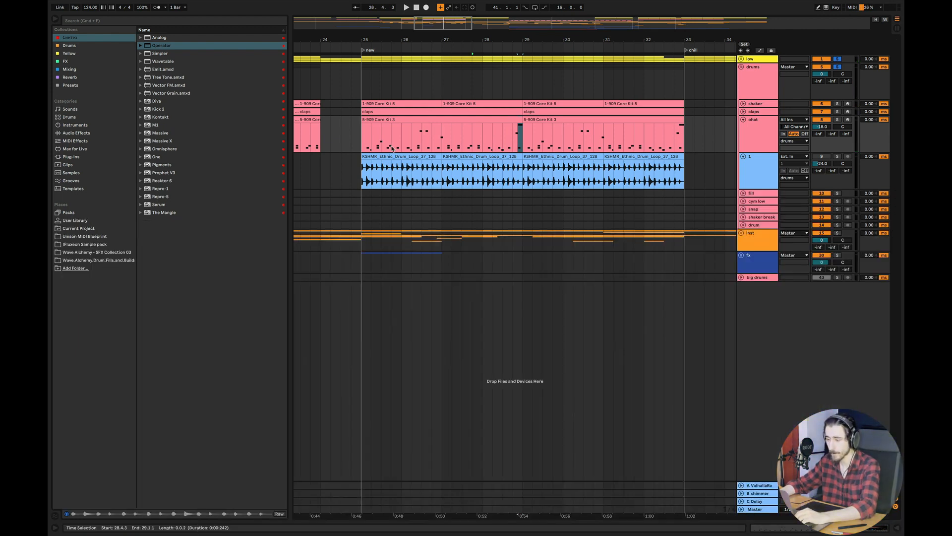
# - Select bars 25 to 29 of the ohat track, and delete track 1 containing the KSHMR ethnic drum loop
pyautogui.click(365, 139)
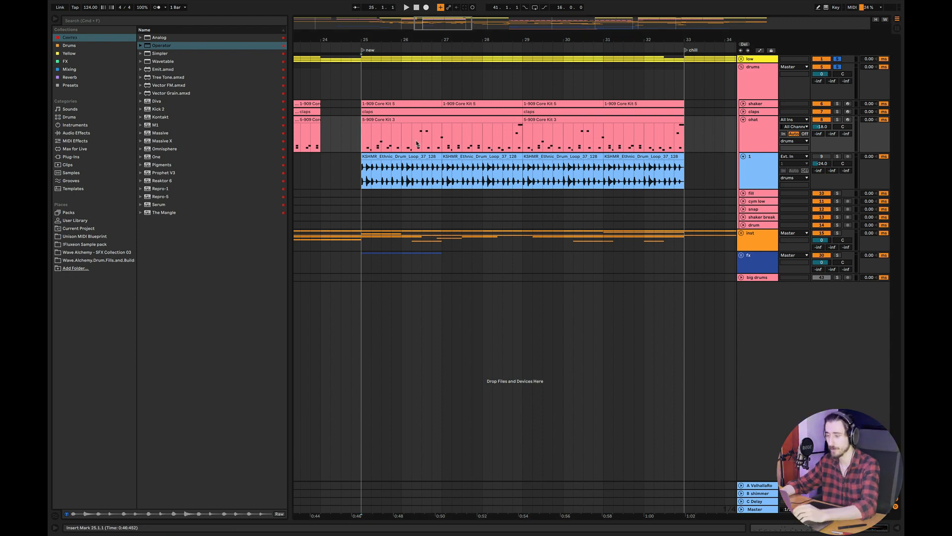
pyautogui.moveTo(361, 131); pyautogui.dragTo(522, 136)
pyautogui.click(759, 173)
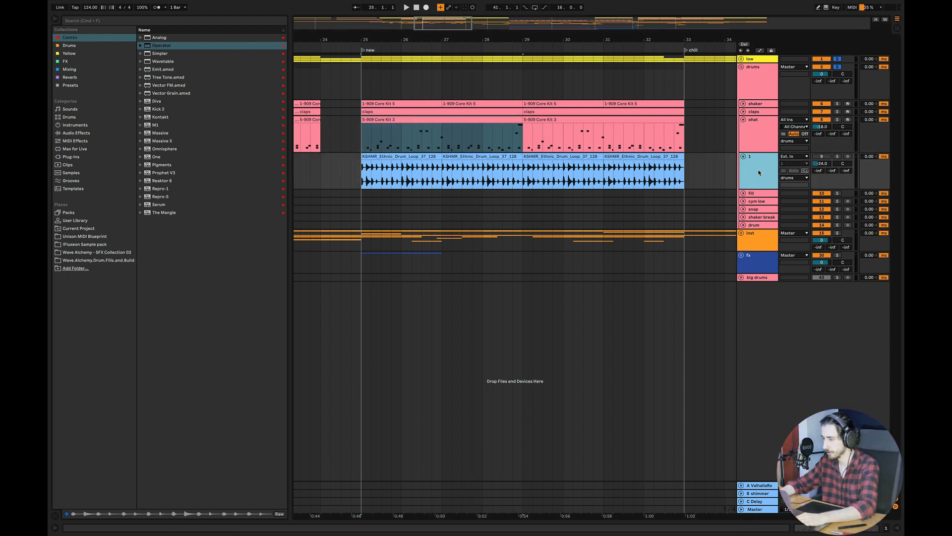
pyautogui.press('Delete')
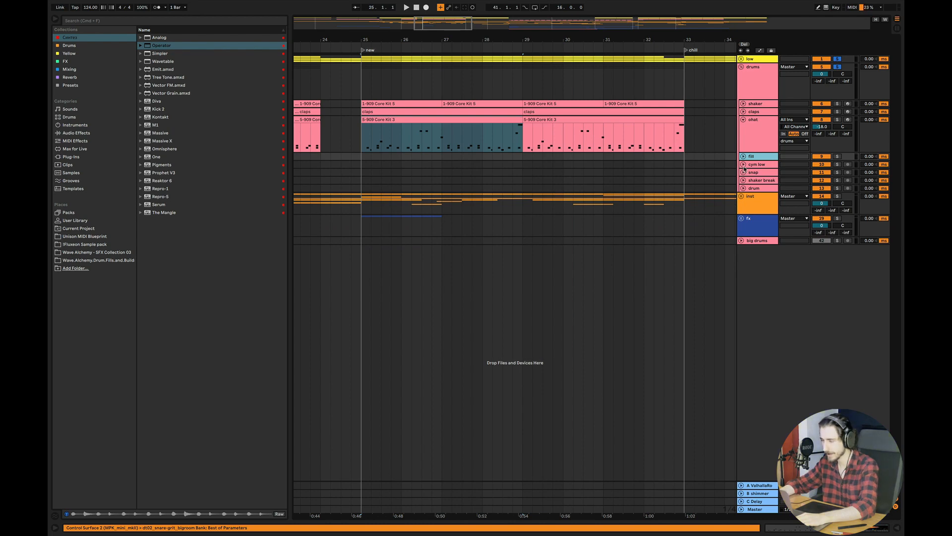
# - Unfold the shaker track, set the groove of its clip at bar 25 to MPC 16 Swing, and play it
pyautogui.click(742, 104)
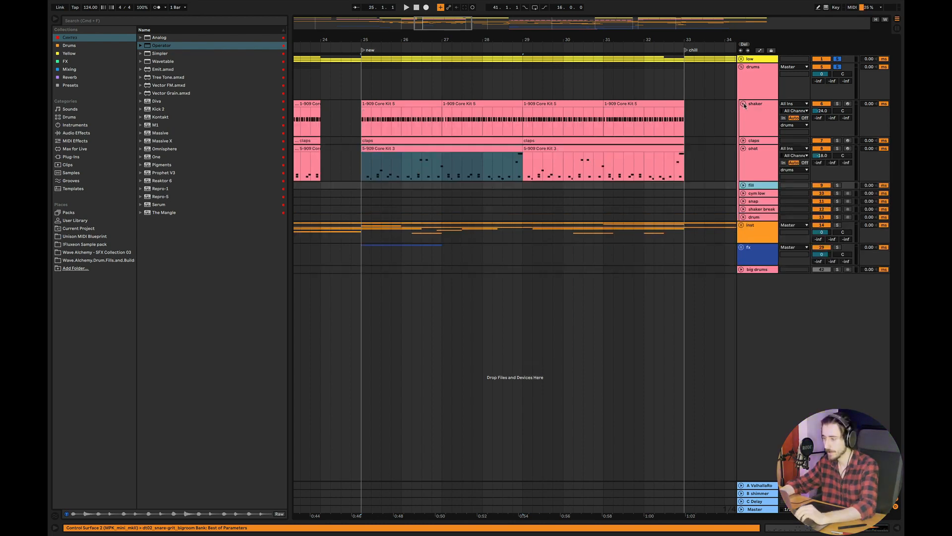
pyautogui.doubleClick(401, 124)
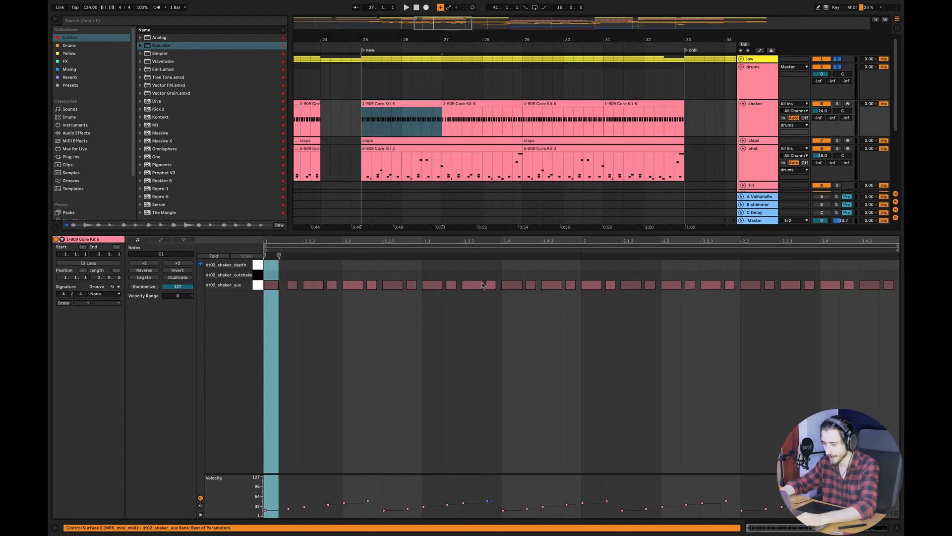
pyautogui.click(105, 294)
pyautogui.click(106, 306)
pyautogui.press('space')
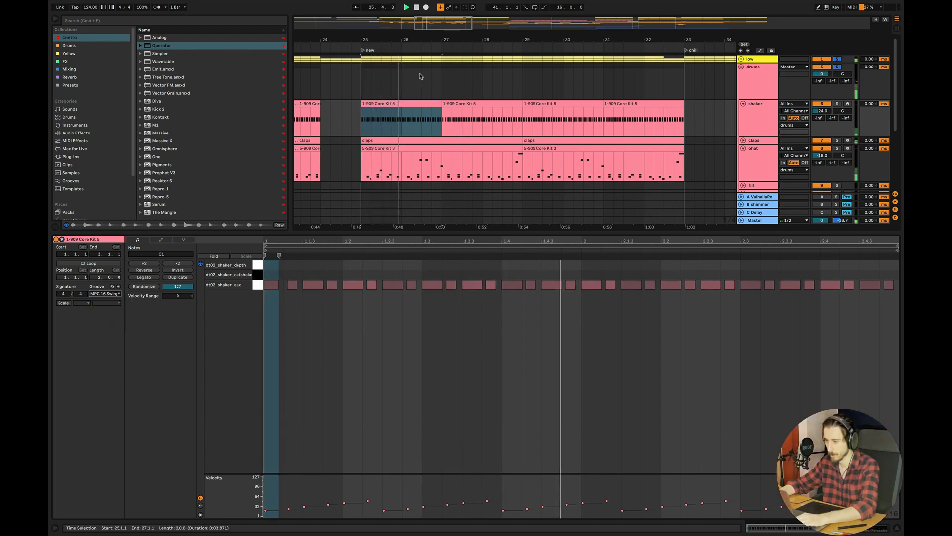
# - Select the shaker clips one after another, from bar 25 through to the clip at bar 31
pyautogui.click(402, 110)
pyautogui.press('Right')
pyautogui.press('Right')
pyautogui.press('Right')
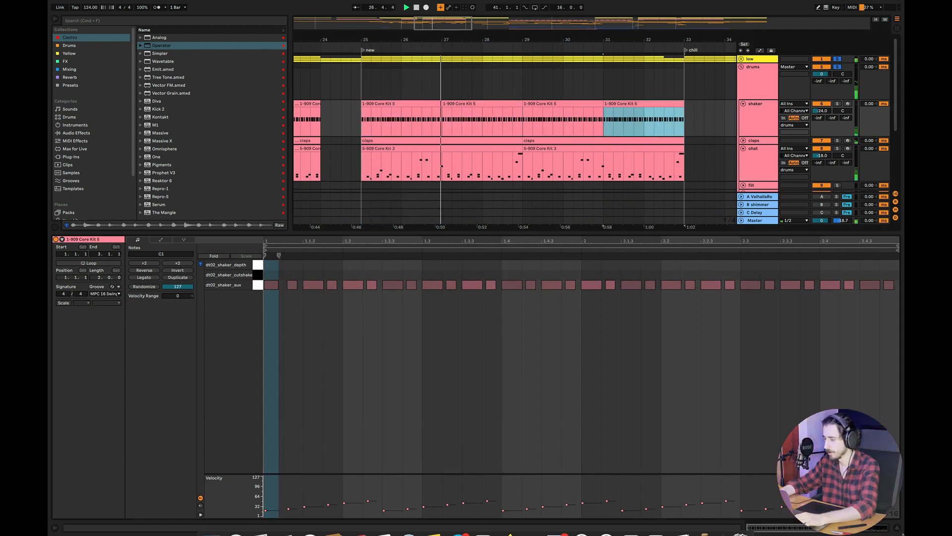
# - Hide the clip editor, unfold the claps track, and open its clip at bar 25
pyautogui.click(896, 528)
pyautogui.click(743, 140)
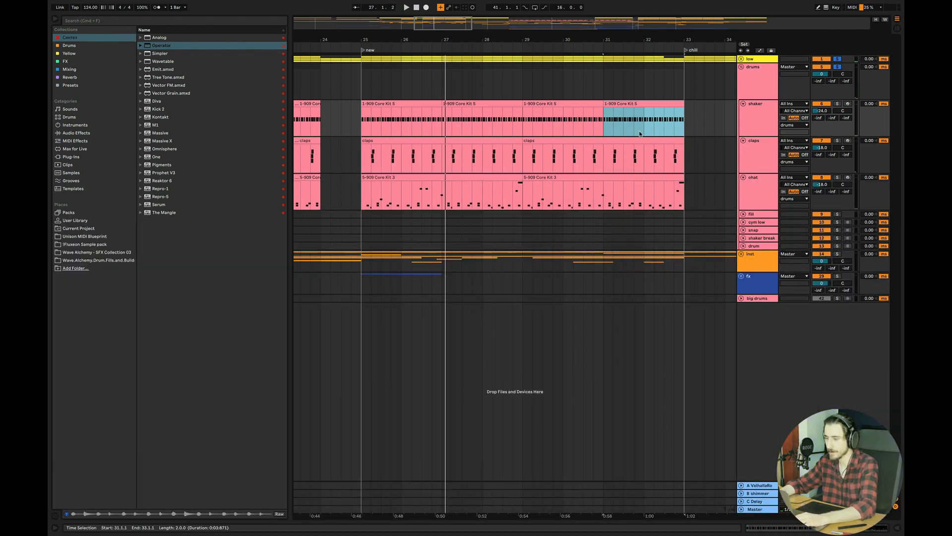
pyautogui.doubleClick(440, 142)
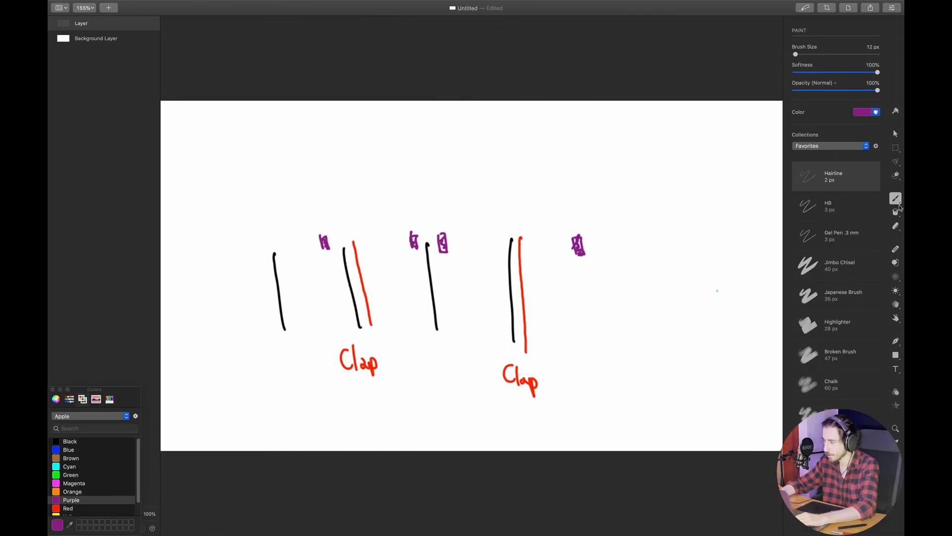
# - Erase the sketch of kick lines, red clap lines and purple hits from the canvas
pyautogui.click(895, 225)
pyautogui.moveTo(446, 239); pyautogui.dragTo(421, 237)
pyautogui.moveTo(327, 240)
pyautogui.mouseDown()
pyautogui.moveTo(307, 243)
pyautogui.moveTo(376, 385)
pyautogui.moveTo(716, 300)
pyautogui.moveTo(604, 278)
pyautogui.moveTo(356, 310)
pyautogui.moveTo(470, 282)
pyautogui.moveTo(511, 286)
pyautogui.mouseUp()
# - Paint a black box low on the canvas and handwrite "body" in black beside it
pyautogui.press('b')
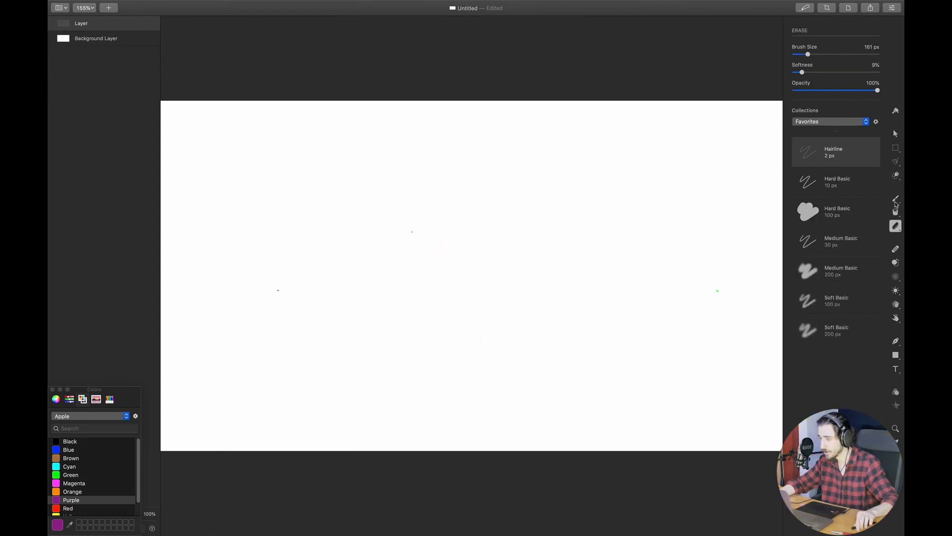
pyautogui.click(70, 441)
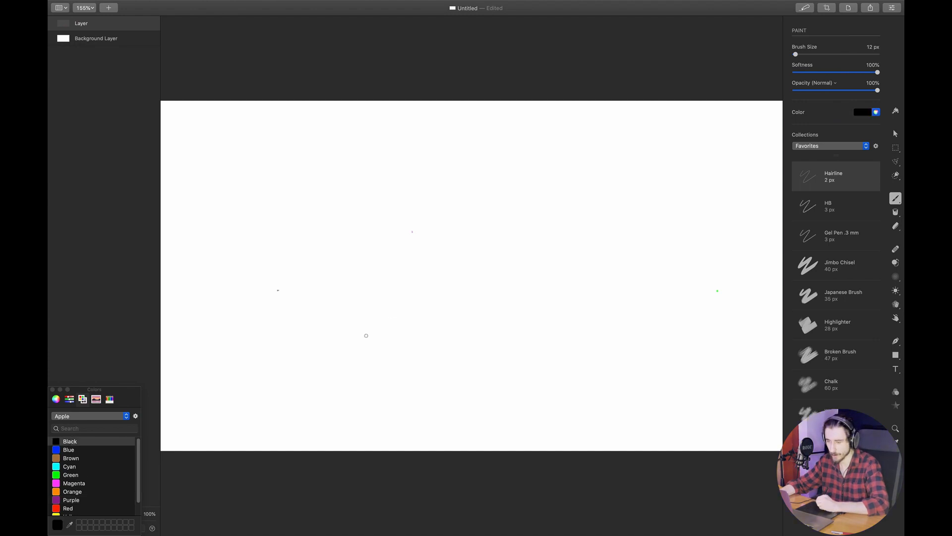
pyautogui.press('super+z')
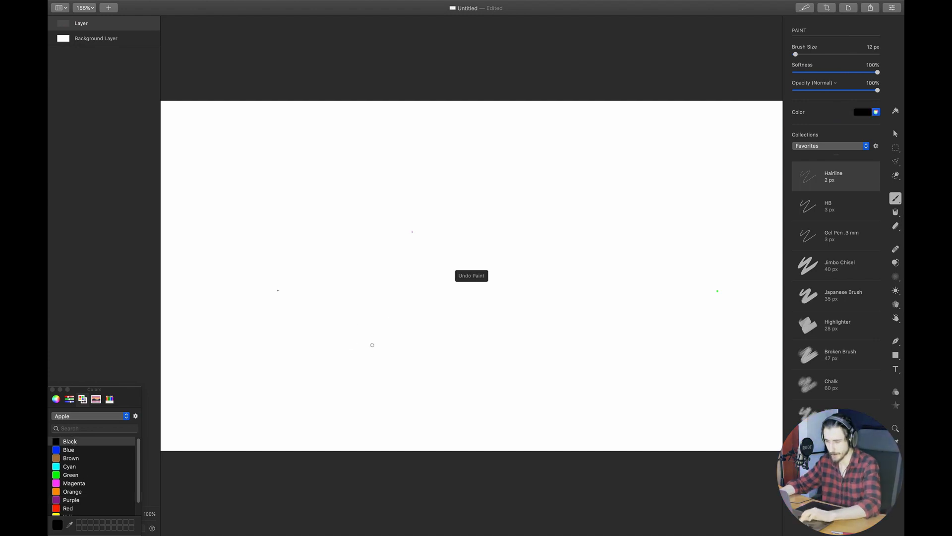
pyautogui.moveTo(373, 378)
pyautogui.mouseDown()
pyautogui.moveTo(370, 339)
pyautogui.moveTo(408, 346)
pyautogui.moveTo(410, 383)
pyautogui.moveTo(476, 386)
pyautogui.mouseUp()
pyautogui.moveTo(482, 373); pyautogui.dragTo(489, 411)
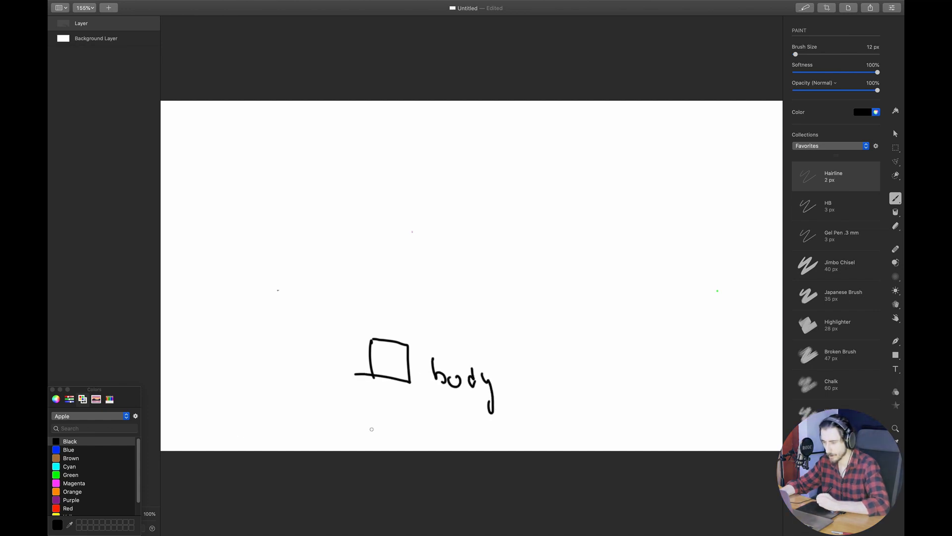
# - Paint a red box directly above the black one and handwrite "Texture" in red beside it
pyautogui.click(68, 507)
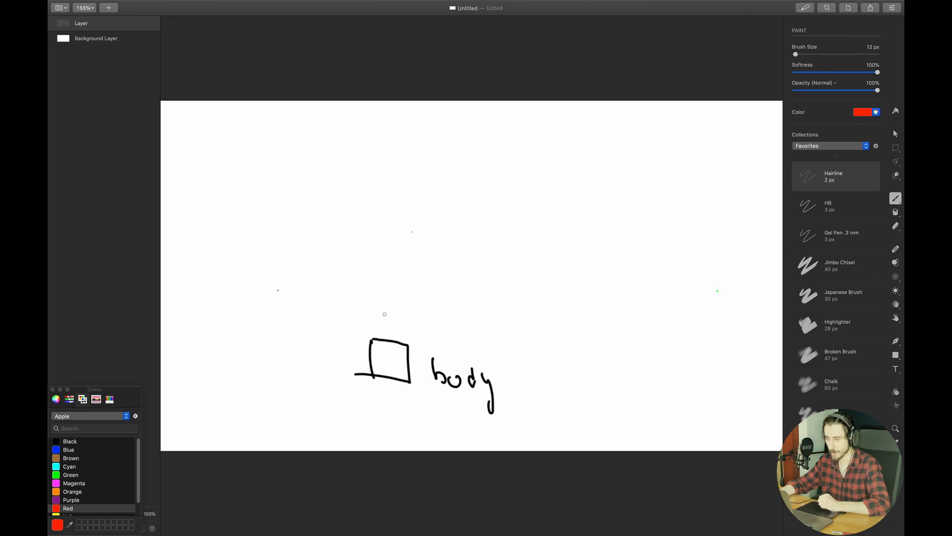
pyautogui.moveTo(374, 305)
pyautogui.mouseDown()
pyautogui.moveTo(375, 327)
pyautogui.moveTo(411, 341)
pyautogui.moveTo(377, 331)
pyautogui.mouseUp()
pyautogui.moveTo(415, 307); pyautogui.dragTo(369, 302)
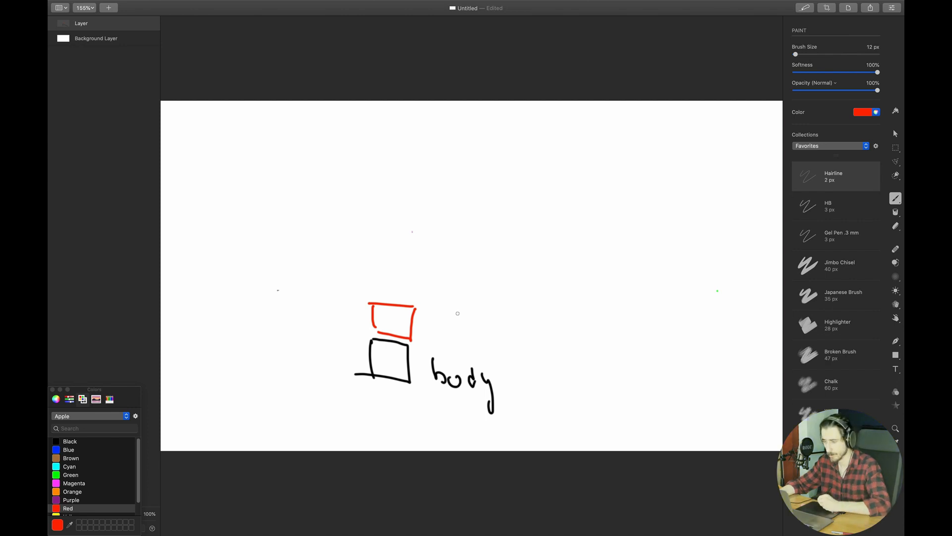
pyautogui.moveTo(435, 317)
pyautogui.mouseDown()
pyautogui.moveTo(437, 341)
pyautogui.moveTo(447, 319)
pyautogui.mouseUp()
pyautogui.moveTo(443, 337); pyautogui.dragTo(453, 342)
pyautogui.moveTo(452, 331); pyautogui.dragTo(463, 344)
pyautogui.moveTo(462, 329)
pyautogui.mouseDown()
pyautogui.moveTo(450, 343)
pyautogui.moveTo(468, 345)
pyautogui.mouseUp()
pyautogui.moveTo(463, 331); pyautogui.dragTo(496, 342)
pyautogui.moveTo(496, 339); pyautogui.dragTo(508, 343)
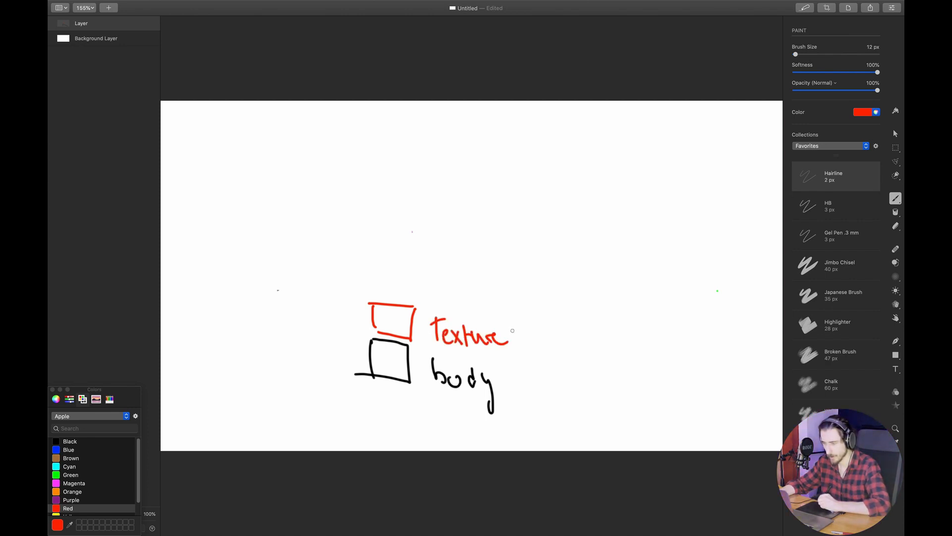
# - Paint an orange box above the red one and handwrite "Top/noise/crunch" in orange beside it
pyautogui.click(73, 491)
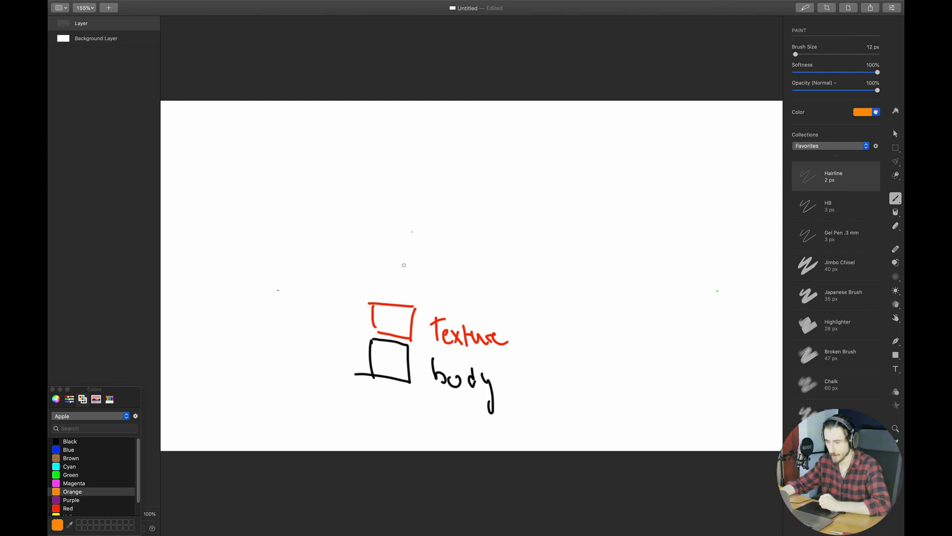
pyautogui.moveTo(375, 257); pyautogui.dragTo(374, 288)
pyautogui.moveTo(415, 264); pyautogui.dragTo(381, 290)
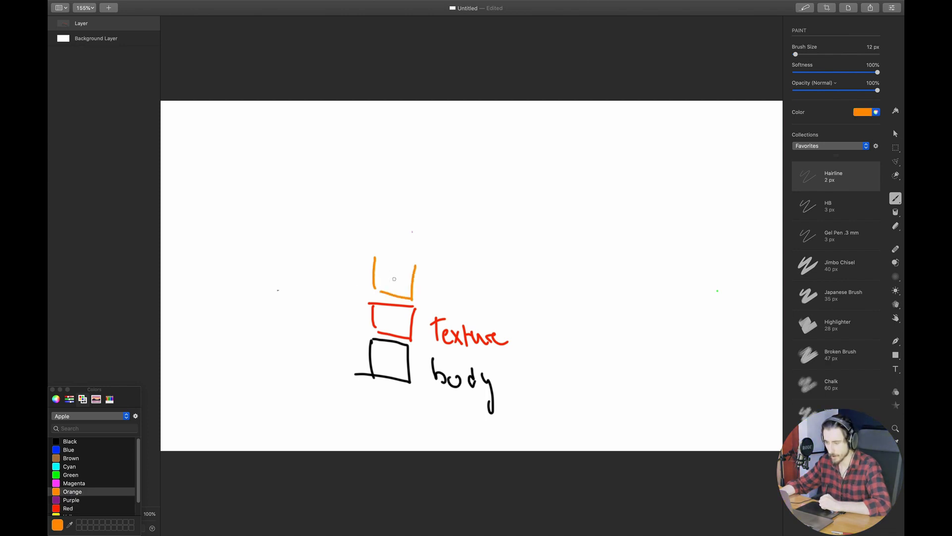
pyautogui.moveTo(369, 253)
pyautogui.mouseDown()
pyautogui.moveTo(413, 256)
pyautogui.moveTo(440, 298)
pyautogui.moveTo(448, 266)
pyautogui.mouseUp()
pyautogui.moveTo(455, 284); pyautogui.dragTo(456, 282)
pyautogui.moveTo(463, 281); pyautogui.dragTo(465, 310)
pyautogui.moveTo(464, 293)
pyautogui.mouseDown()
pyautogui.moveTo(478, 309)
pyautogui.moveTo(497, 288)
pyautogui.moveTo(500, 301)
pyautogui.mouseUp()
pyautogui.moveTo(510, 289)
pyautogui.mouseDown()
pyautogui.moveTo(503, 299)
pyautogui.moveTo(547, 296)
pyautogui.mouseUp()
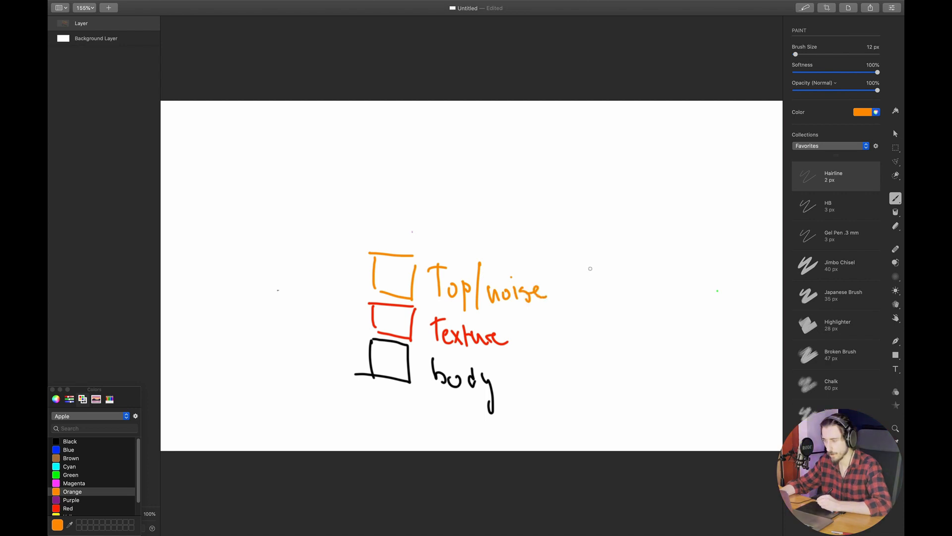
pyautogui.moveTo(553, 262)
pyautogui.mouseDown()
pyautogui.moveTo(555, 305)
pyautogui.moveTo(602, 272)
pyautogui.moveTo(616, 297)
pyautogui.moveTo(636, 288)
pyautogui.moveTo(646, 297)
pyautogui.mouseUp()
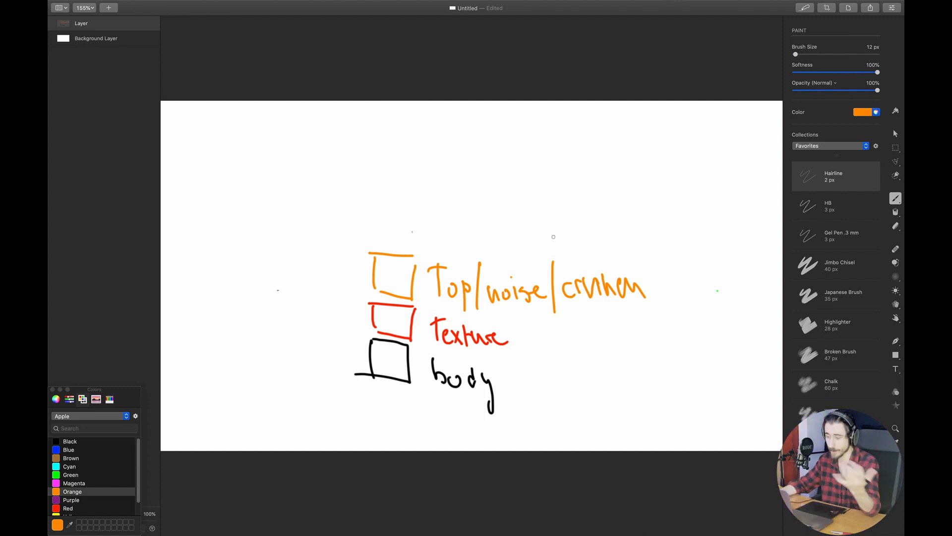
# - Switch to Ableton Live, open the ohat clip at bar 25, and audition its dt02_hi-hat_glitcher and dt02_hi-hat_hatfizz sounds
pyautogui.press('super+Tab')
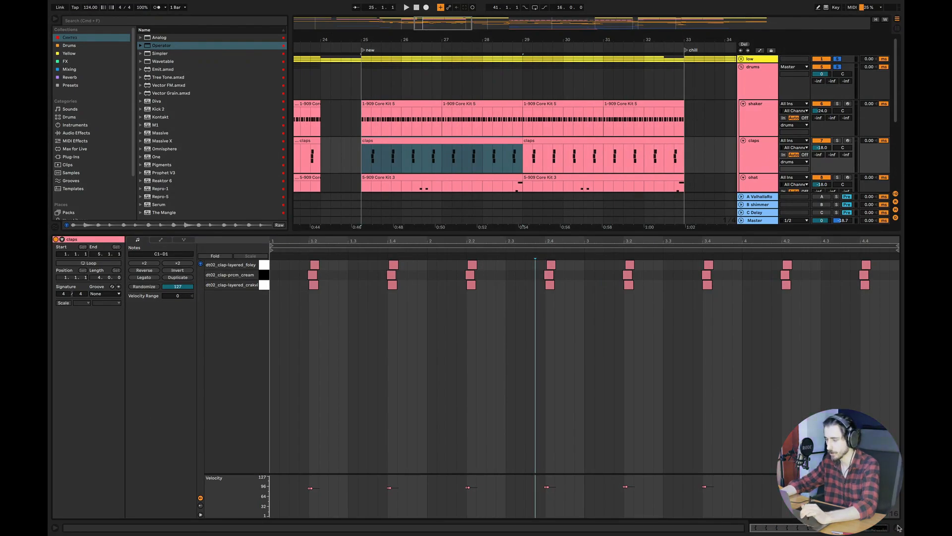
pyautogui.press('super+alt+l')
pyautogui.click(410, 176)
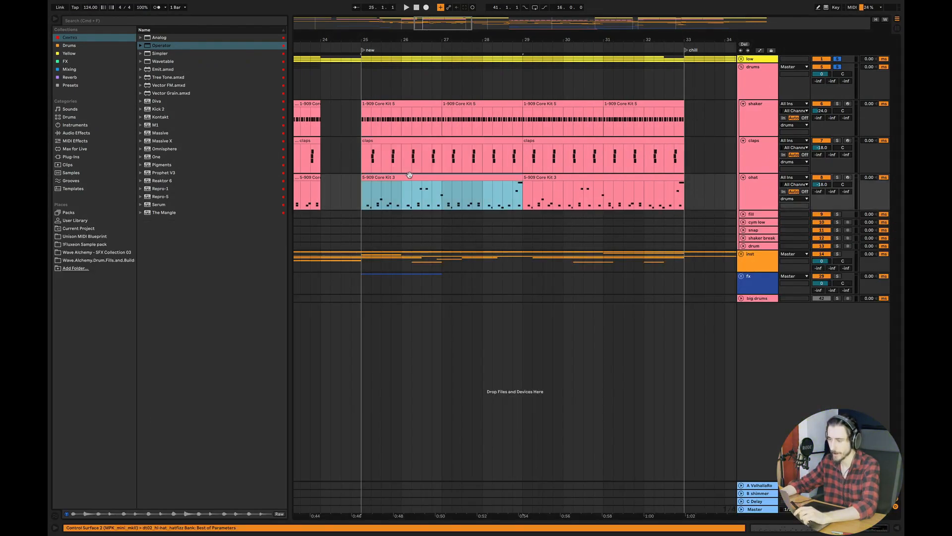
pyautogui.doubleClick(409, 177)
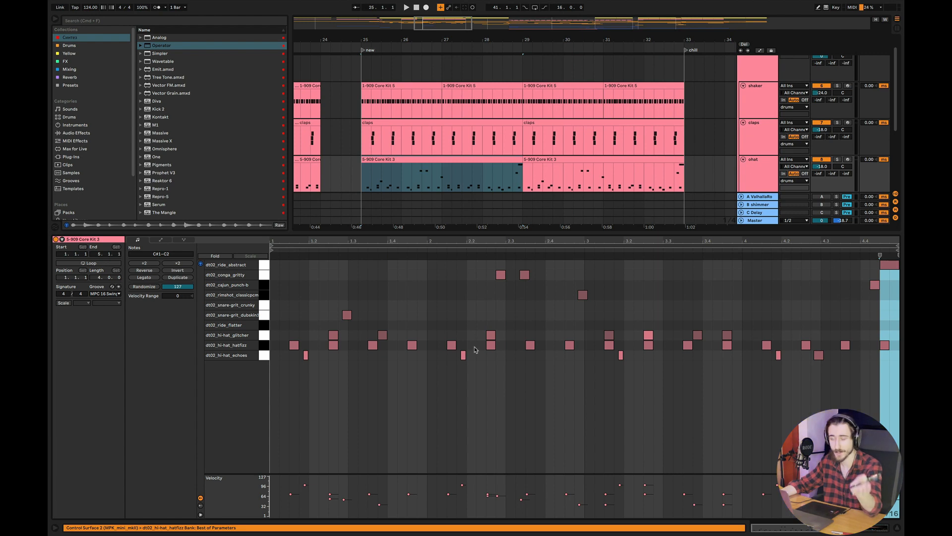
pyautogui.click(451, 345)
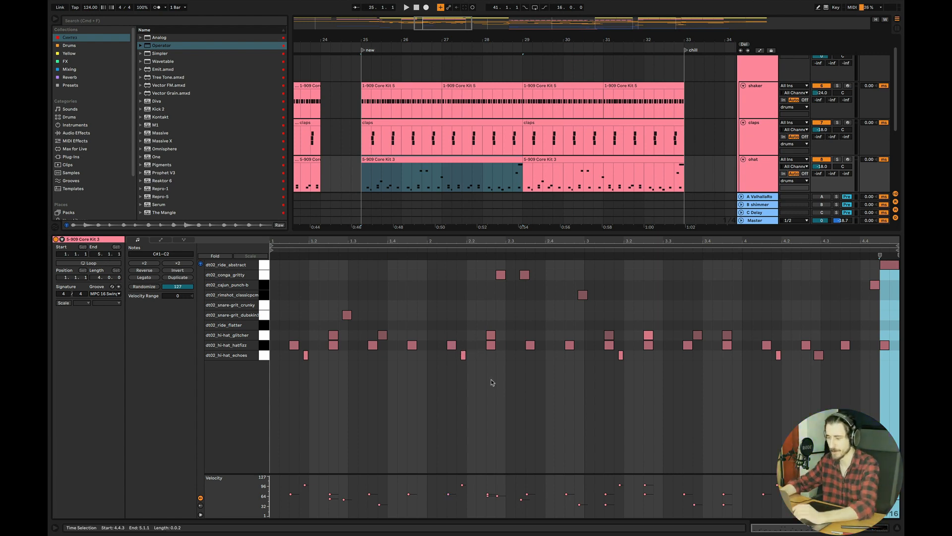
pyautogui.click(265, 341)
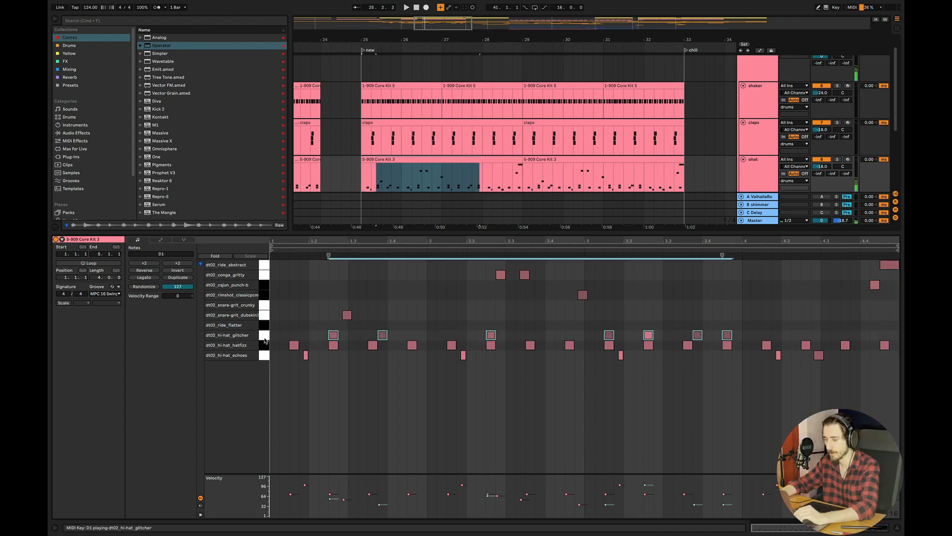
pyautogui.click(264, 345)
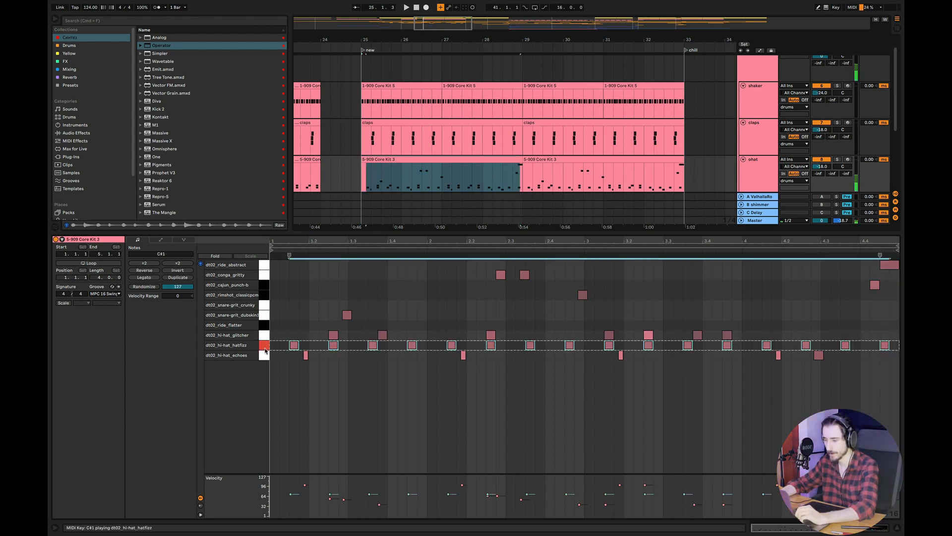
# - Solo the ohat track, play its first clip, then hide the clip editor and set the insert marker at bar 25
pyautogui.click(837, 160)
pyautogui.press('space')
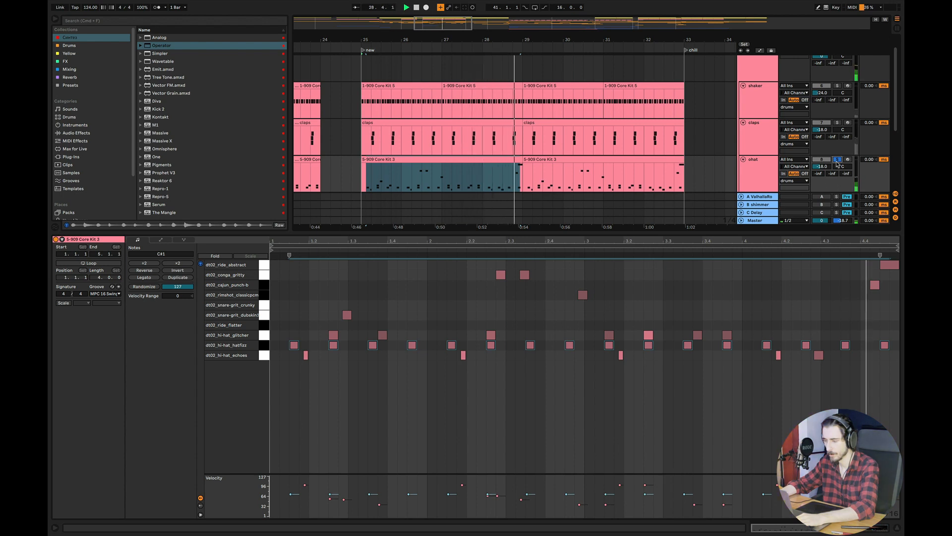
pyautogui.press('space')
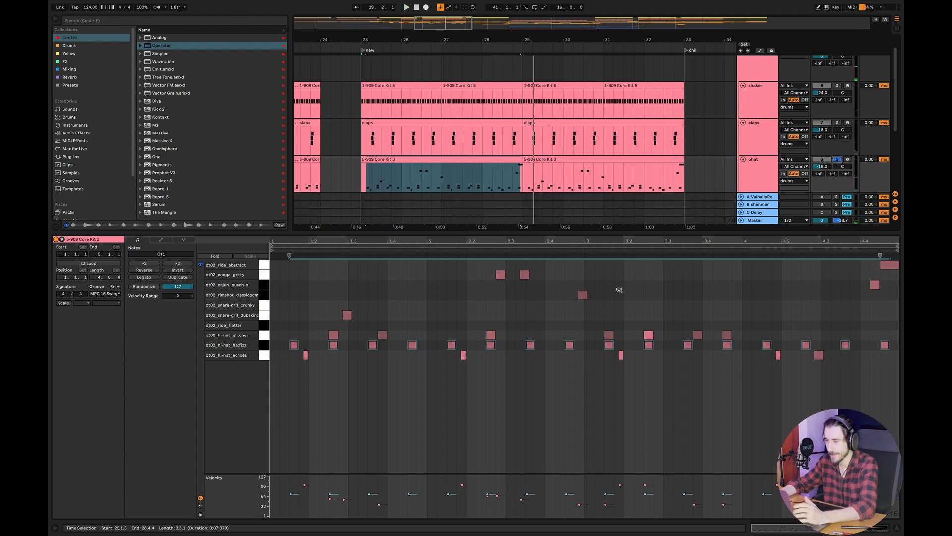
pyautogui.click(899, 529)
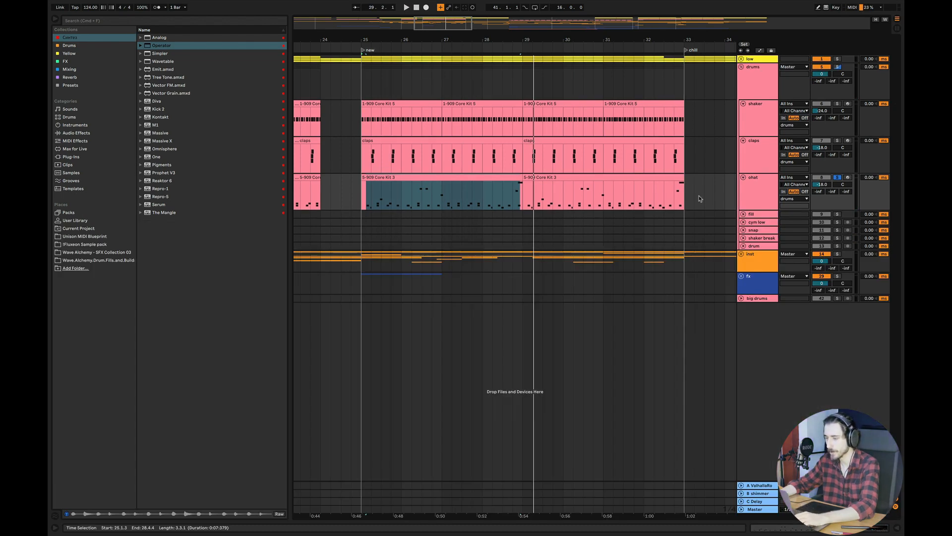
pyautogui.moveTo(455, 24)
pyautogui.mouseDown()
pyautogui.moveTo(455, 3)
pyautogui.moveTo(455, 27)
pyautogui.mouseUp()
pyautogui.click(401, 195)
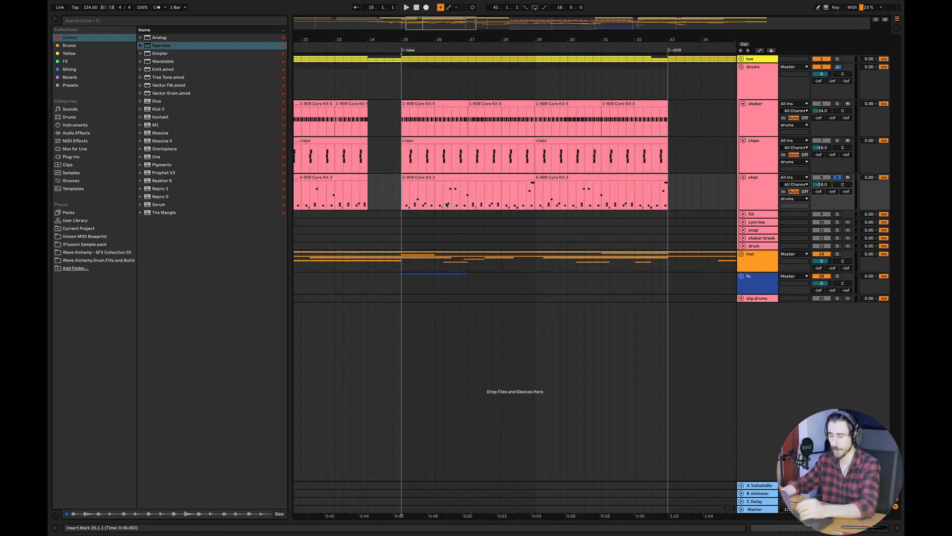
# - Switch to the Keynote "What's covered" slide and highlight the "Melodic Elements Breakdown" bullet
pyautogui.press('super+Tab')
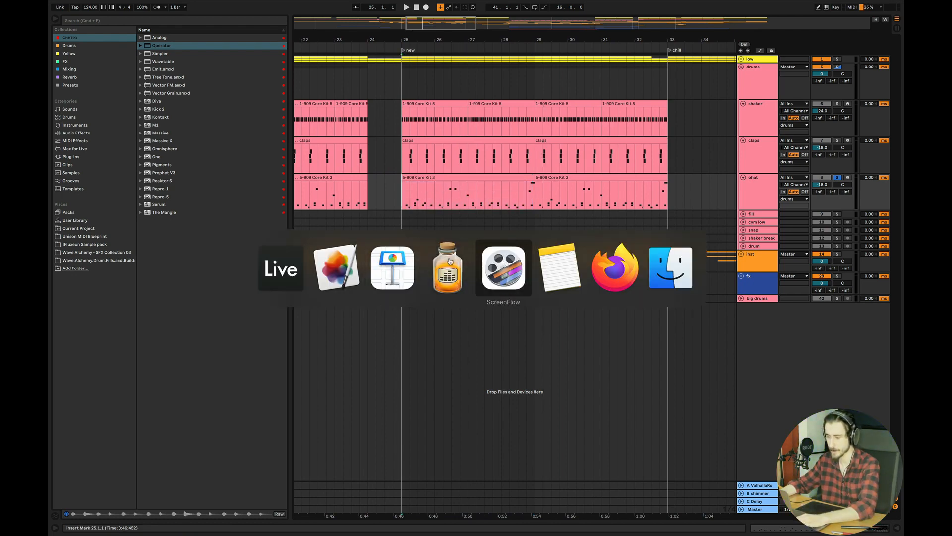
pyautogui.click(383, 293)
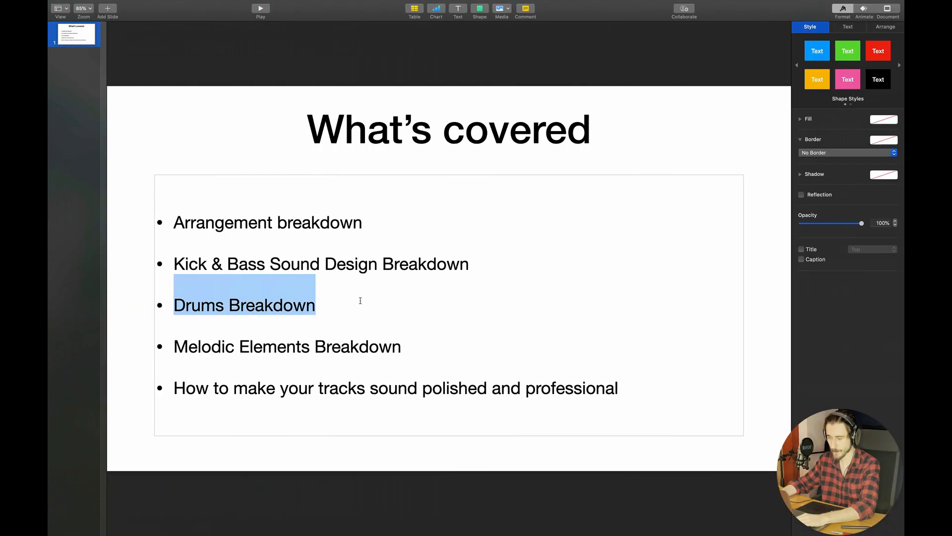
pyautogui.click(276, 347)
pyautogui.moveTo(176, 347); pyautogui.dragTo(455, 351)
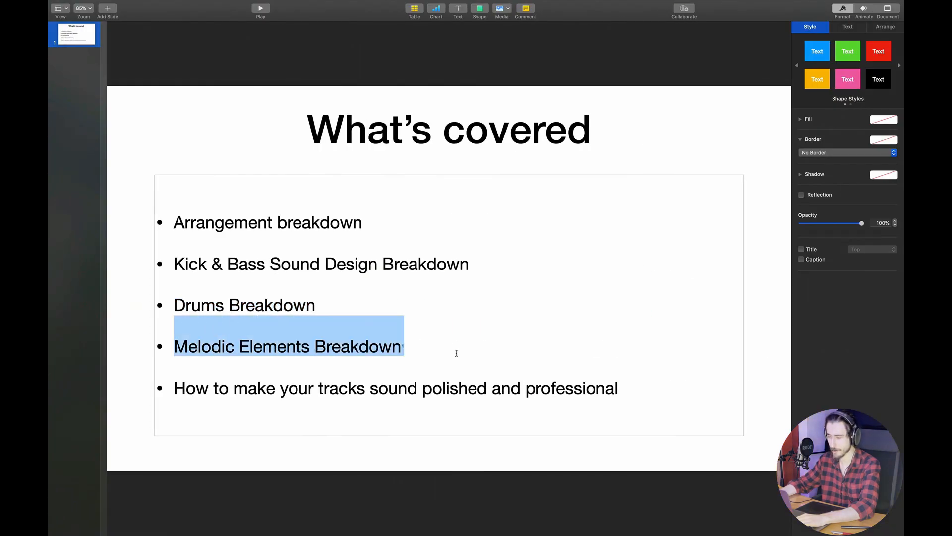
# - Switch to Ableton Live, fold the ohat, claps and shaker tracks, and unfold the inst group
pyautogui.press('super+Tab')
pyautogui.click(346, 260)
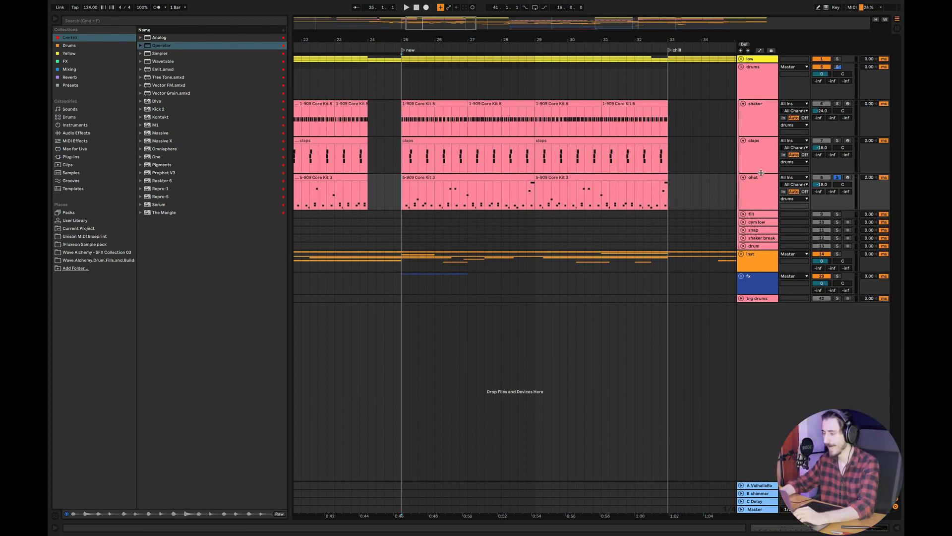
pyautogui.click(743, 178)
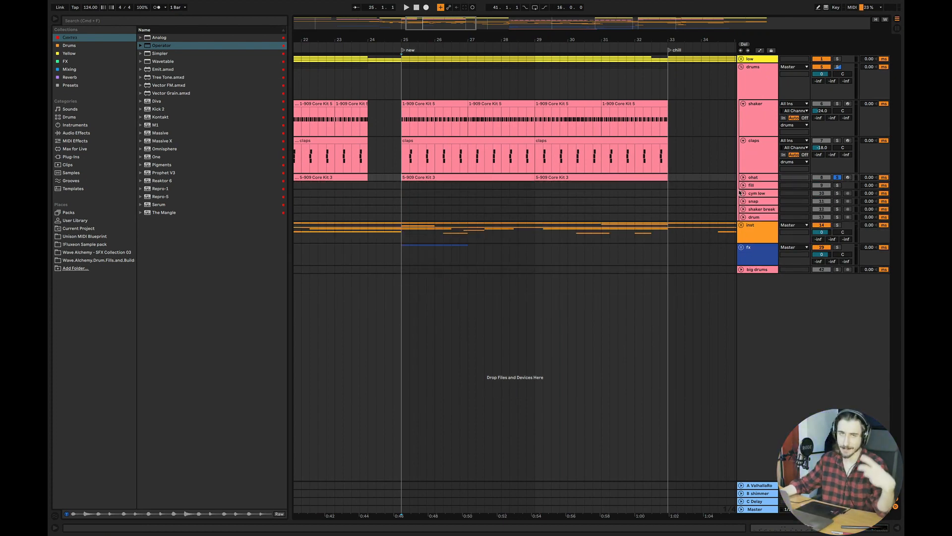
pyautogui.click(743, 140)
pyautogui.click(742, 104)
pyautogui.click(741, 168)
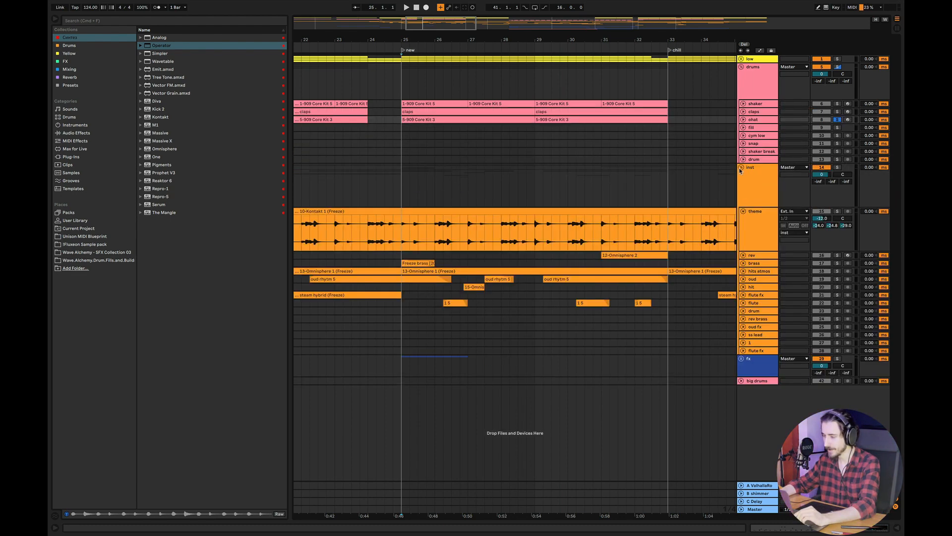
# - Solo the theme track, play it from bar 25, and set its first send level to -28.6 dB
pyautogui.click(838, 212)
pyautogui.press('space')
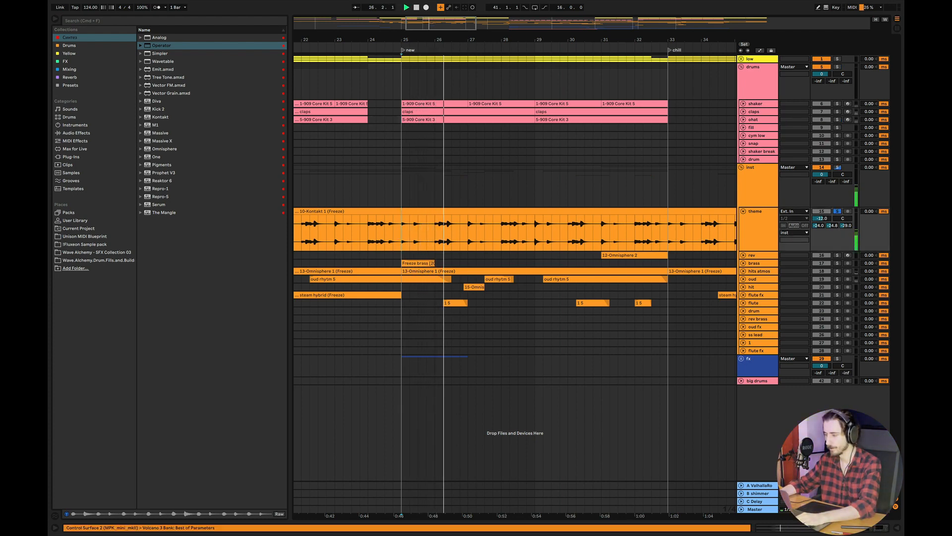
pyautogui.moveTo(819, 225); pyautogui.dragTo(818, 226)
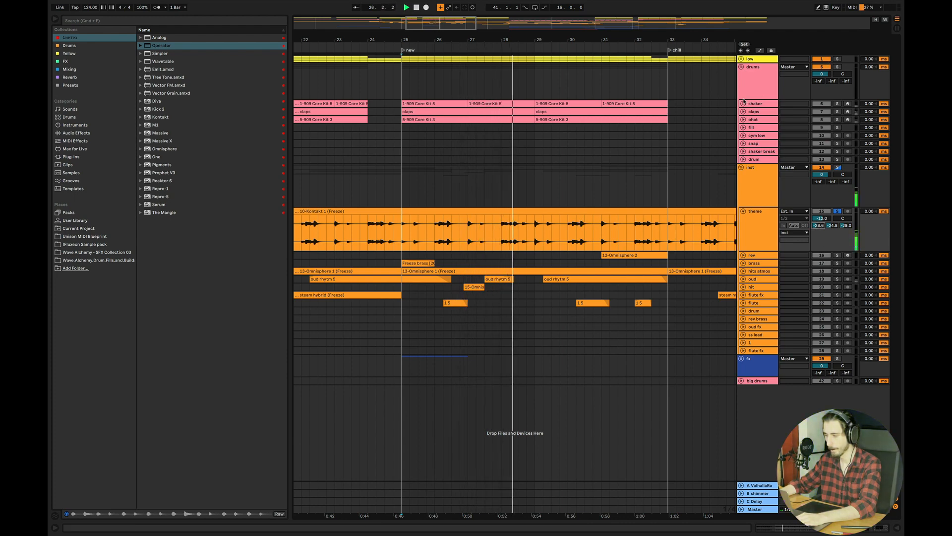
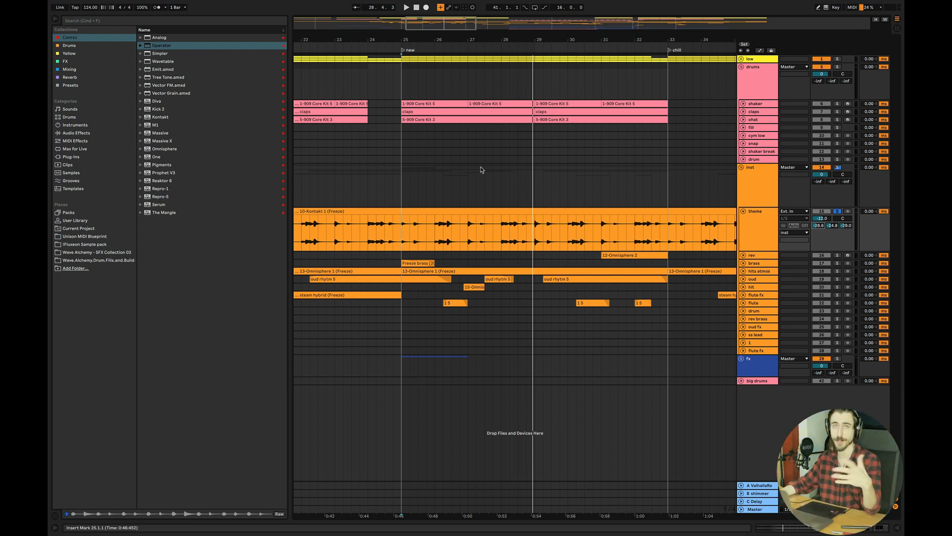
pyautogui.click(404, 240)
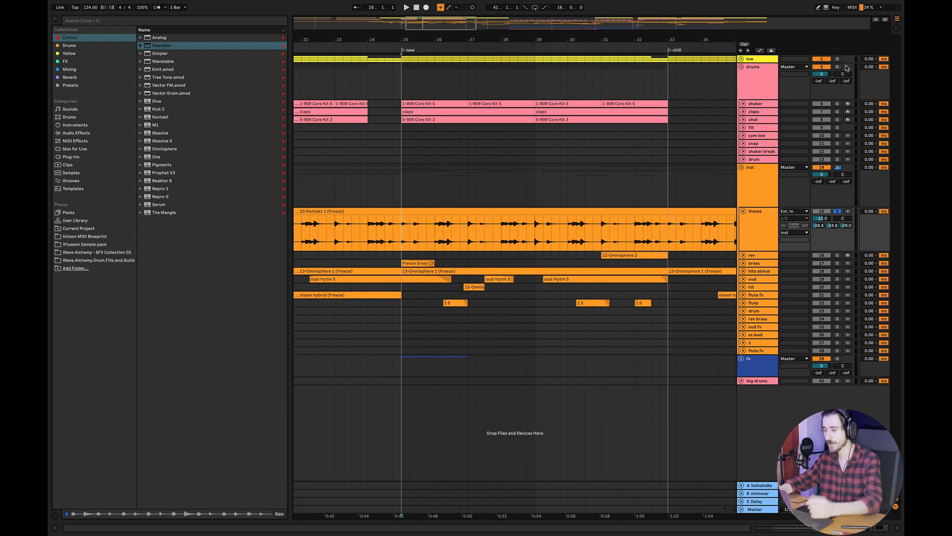
pyautogui.moveTo(439, 29); pyautogui.dragTo(439, 15)
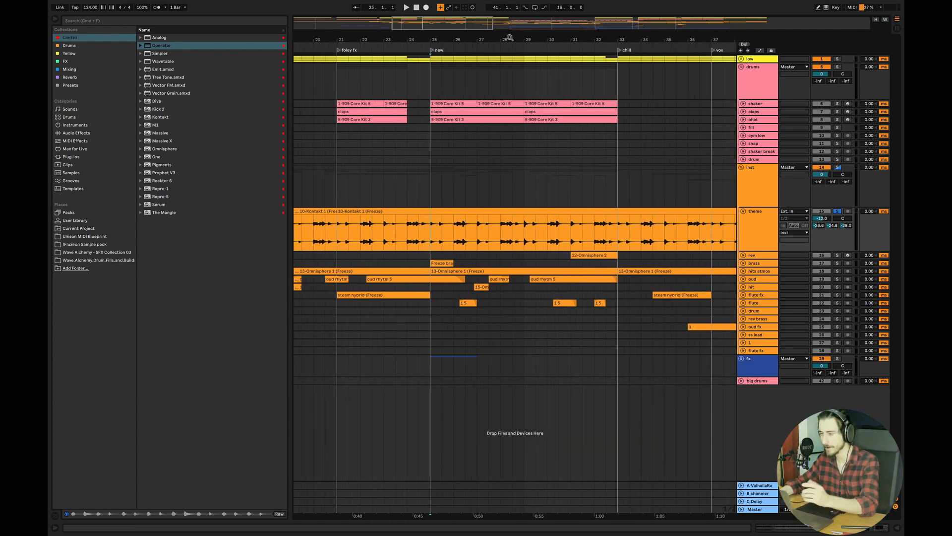
# - Select bars 25 to 33 of the theme, and play it together with the soloed low and drums groups
pyautogui.click(508, 30)
pyautogui.moveTo(506, 34); pyautogui.dragTo(689, 18)
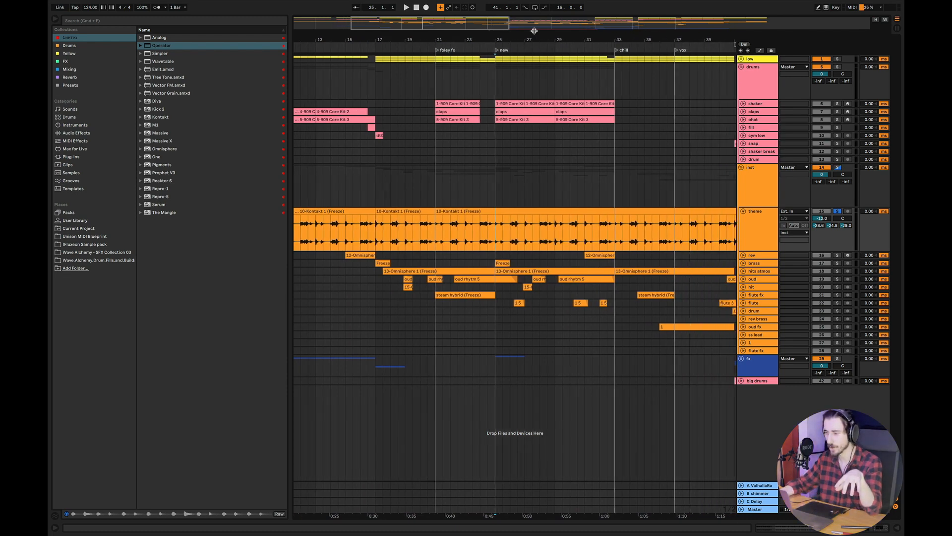
pyautogui.moveTo(475, 21); pyautogui.dragTo(486, 21)
pyautogui.moveTo(637, 33); pyautogui.dragTo(685, 71)
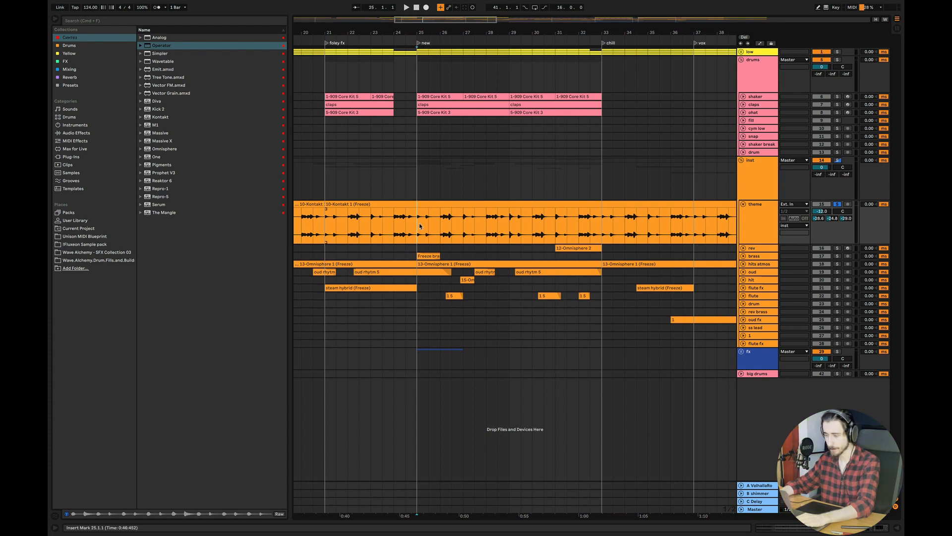
pyautogui.moveTo(471, 226); pyautogui.dragTo(584, 223)
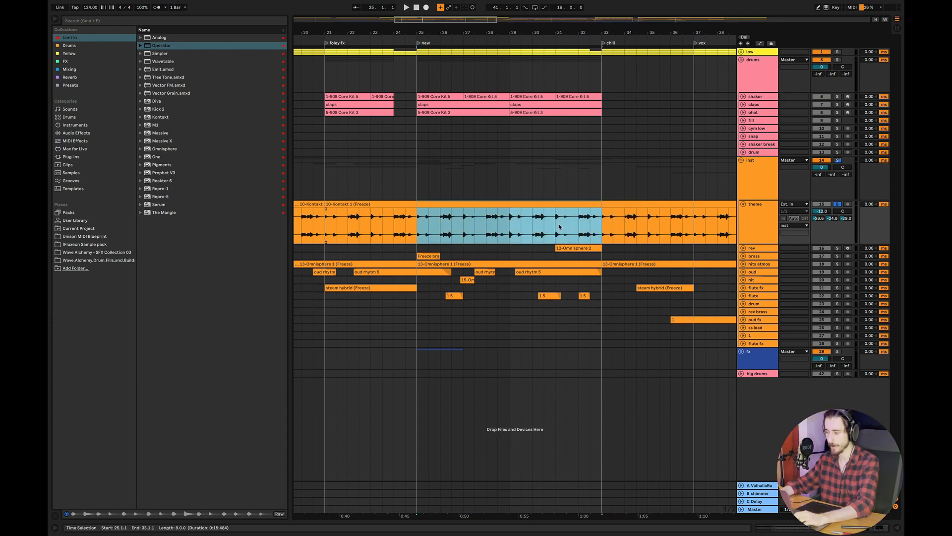
pyautogui.click(837, 60)
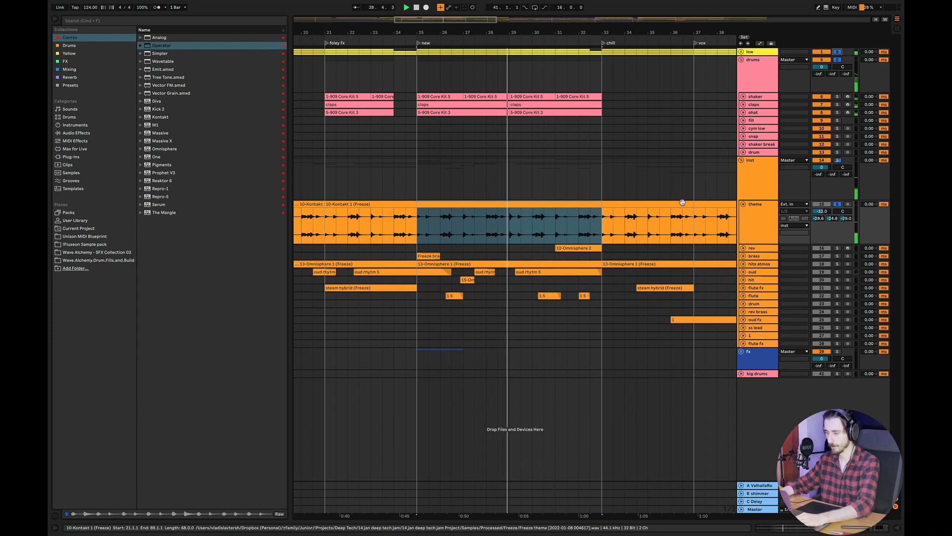
pyautogui.press('space')
# - Unfold and solo the hits atmos track from bar 25, and check its EQ Eight device before hiding the device view
pyautogui.click(743, 264)
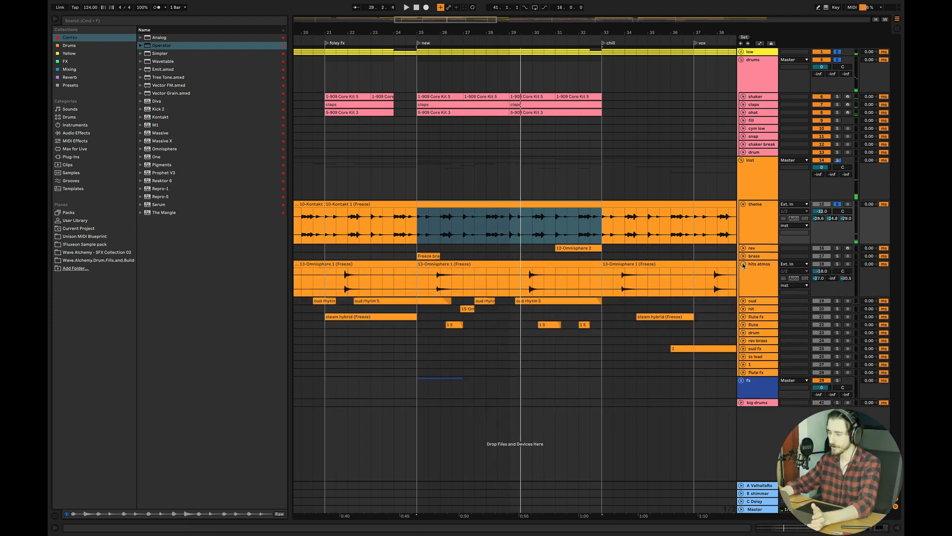
pyautogui.click(420, 277)
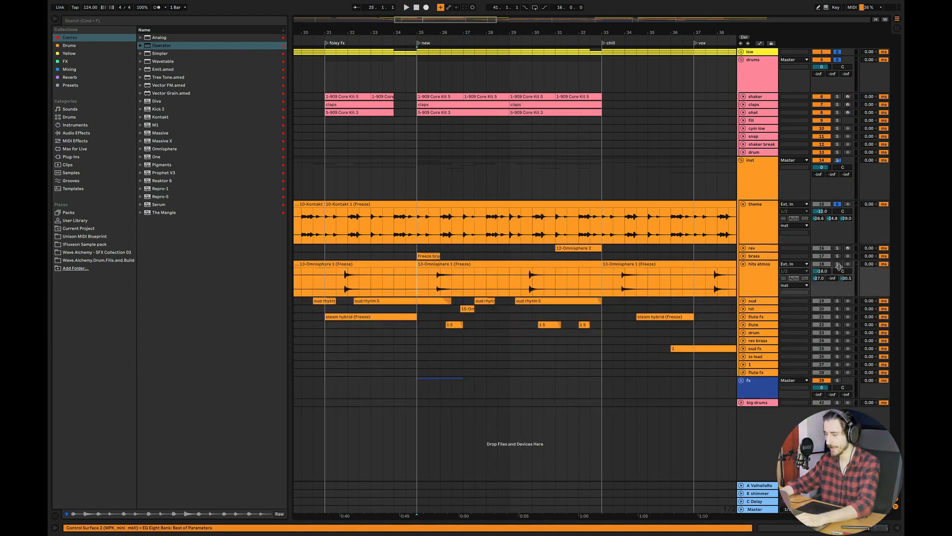
pyautogui.click(837, 264)
pyautogui.click(750, 272)
pyautogui.doubleClick(755, 272)
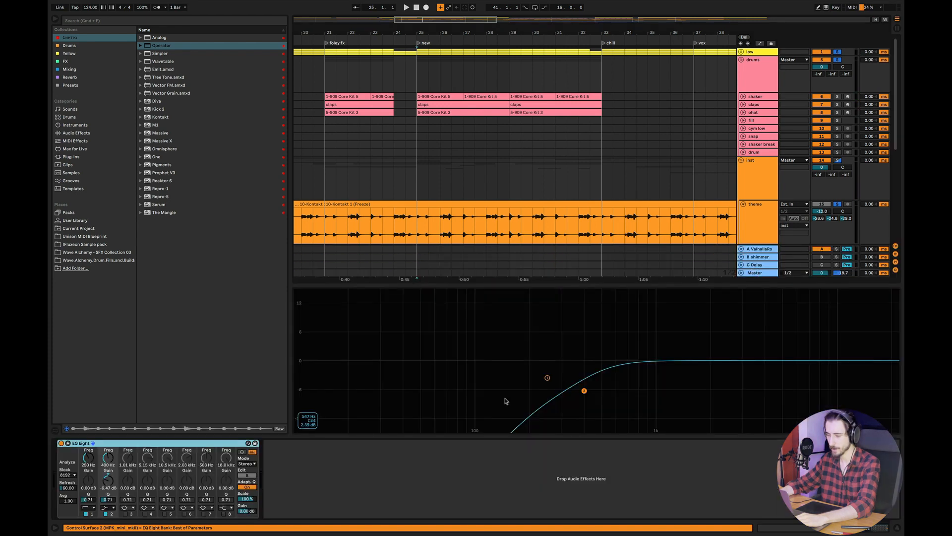
pyautogui.click(897, 528)
# - Play the hits atmos clip from bar 25 along with the theme and drums
pyautogui.press('space')
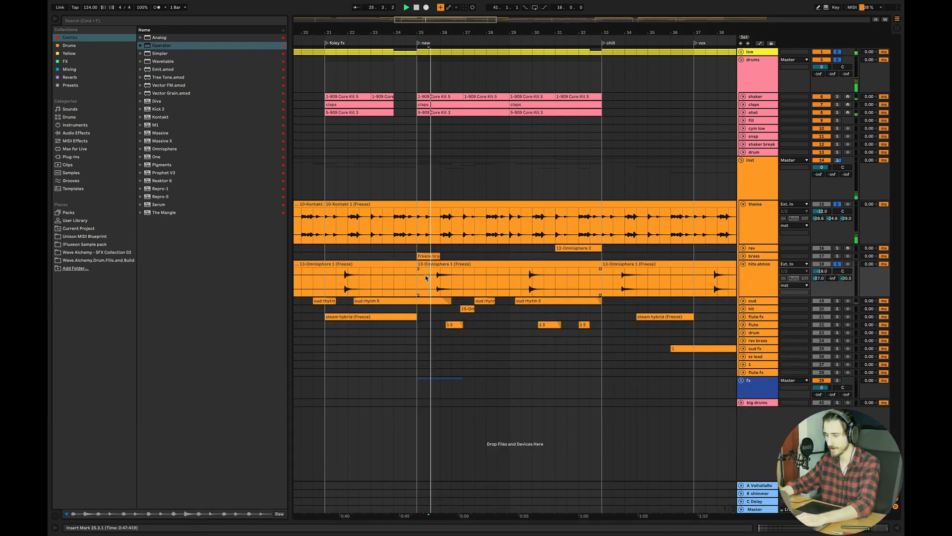
pyautogui.click(522, 279)
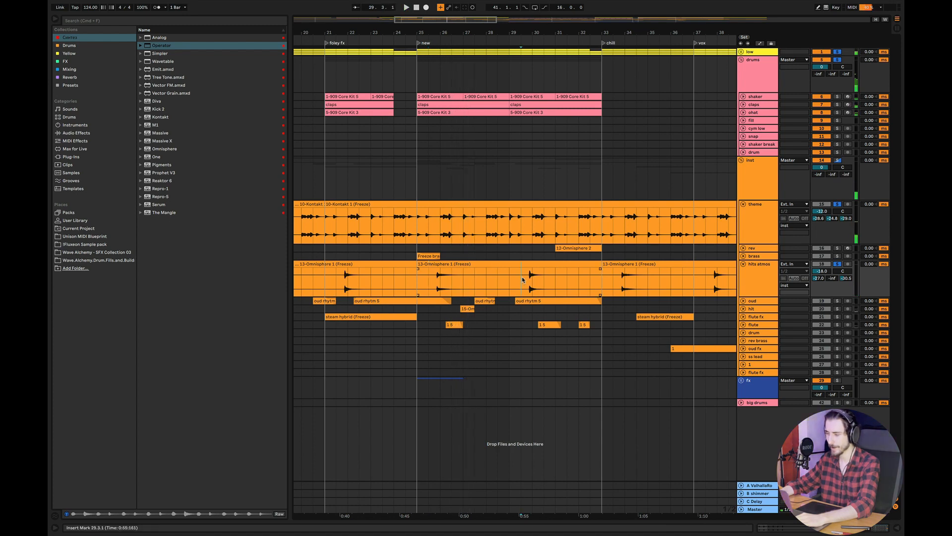
pyautogui.click(420, 279)
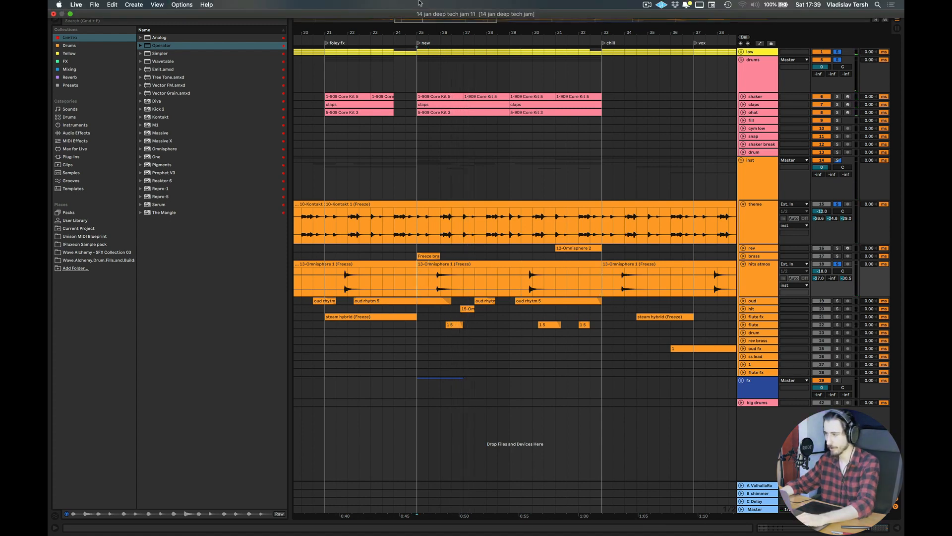
pyautogui.press('space')
# - Unfold the oud track in place of hits atmos, solo it, and play its clips from just before bar 21
pyautogui.click(743, 301)
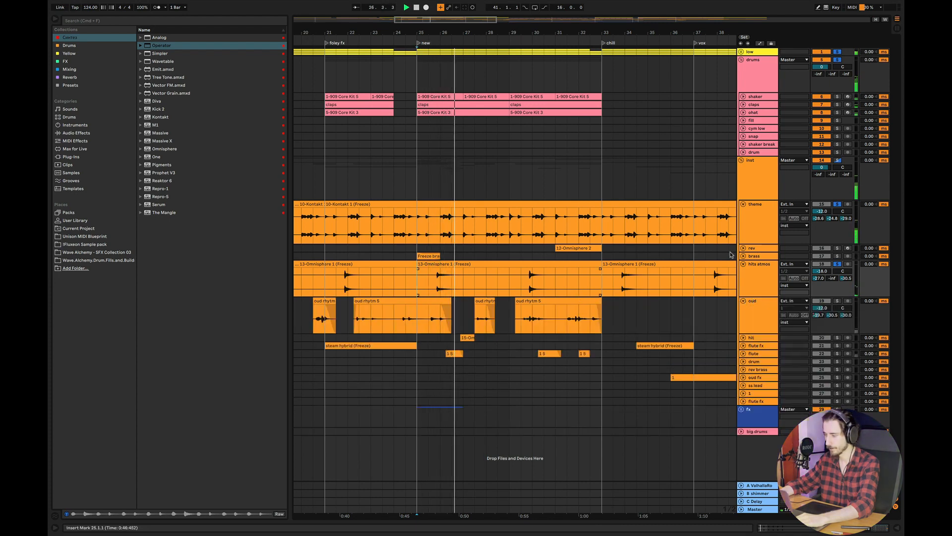
pyautogui.click(743, 264)
pyautogui.press('space')
pyautogui.press('space')
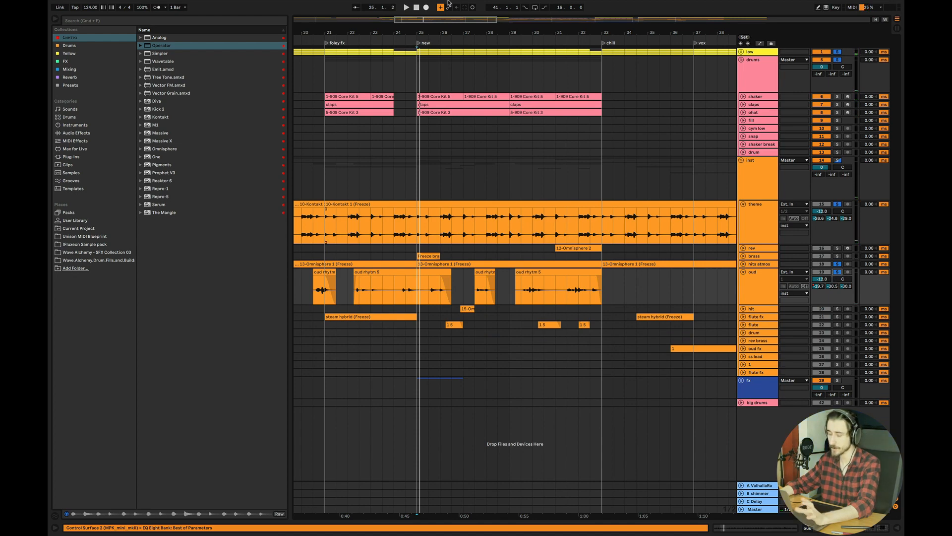
pyautogui.moveTo(456, 33); pyautogui.dragTo(536, 26)
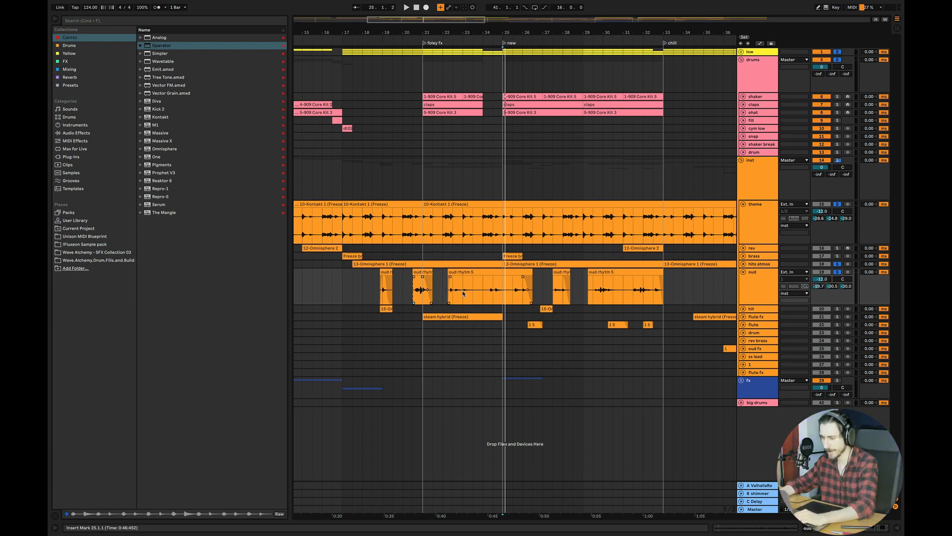
pyautogui.click(411, 292)
pyautogui.press('space')
pyautogui.press('space')
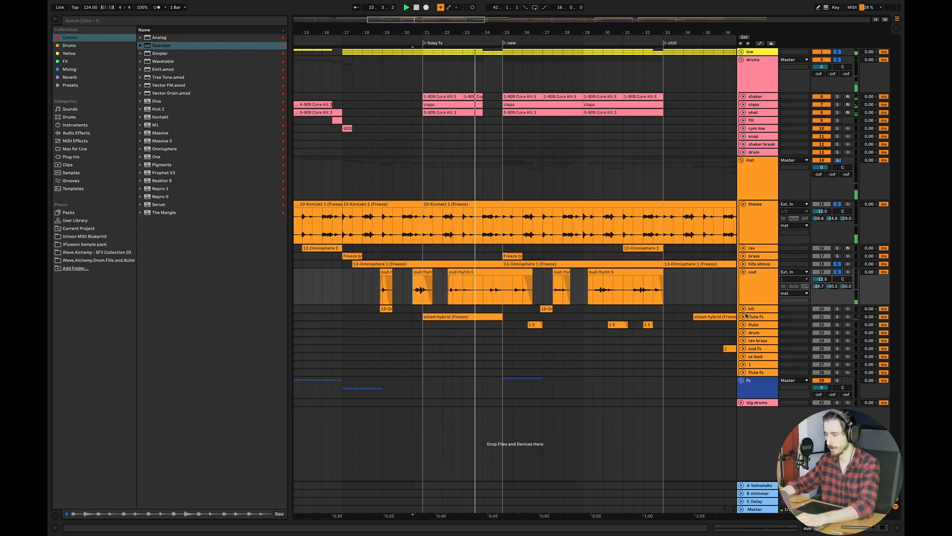
# - Unfold and solo the brass track, and play its clip at bar 25
pyautogui.click(743, 256)
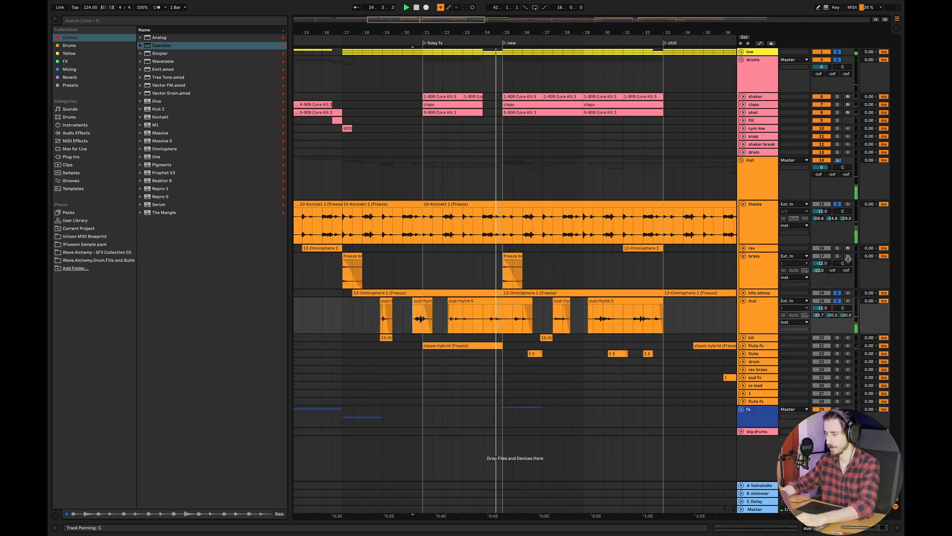
pyautogui.click(520, 273)
pyautogui.press('space')
pyautogui.moveTo(530, 268); pyautogui.dragTo(525, 267)
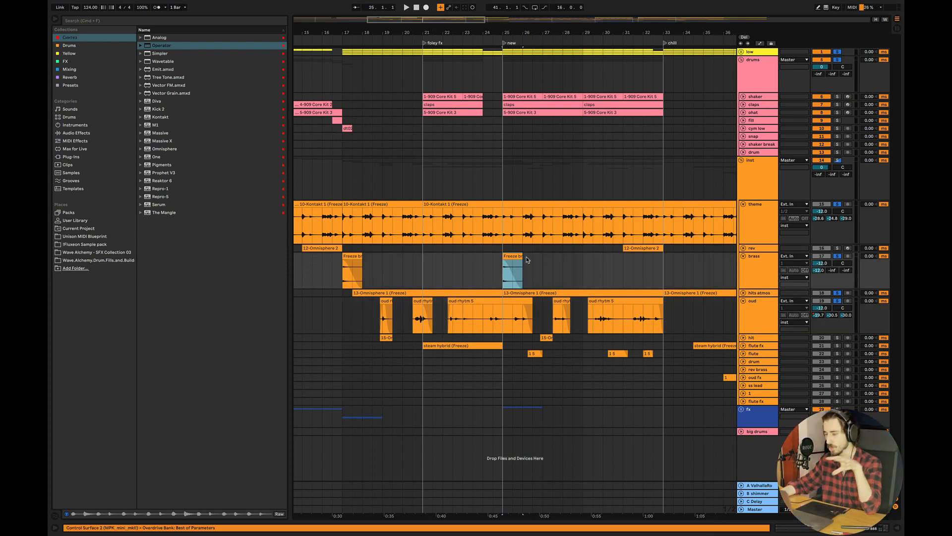
pyautogui.click(506, 272)
pyautogui.press('space')
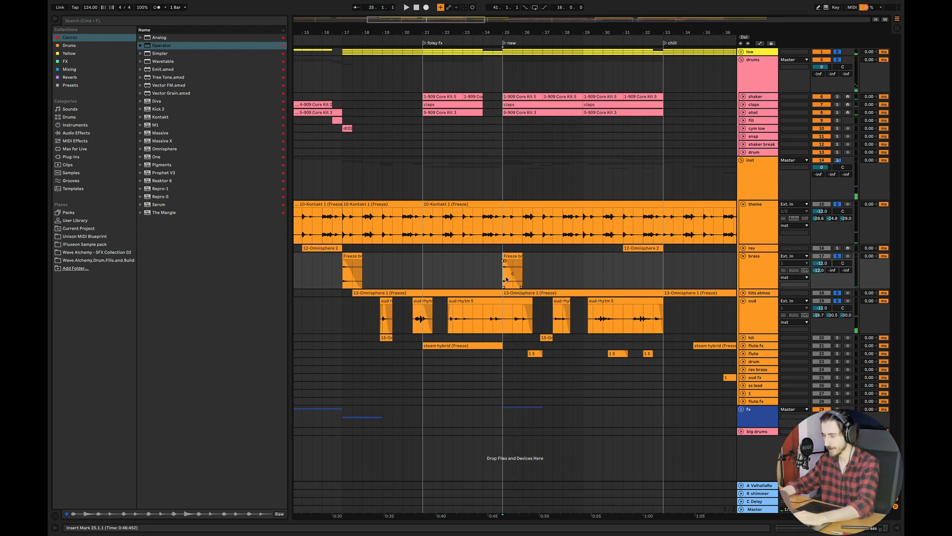
# - Unfold and solo the flute track, and play its first clip from bar 26
pyautogui.click(744, 354)
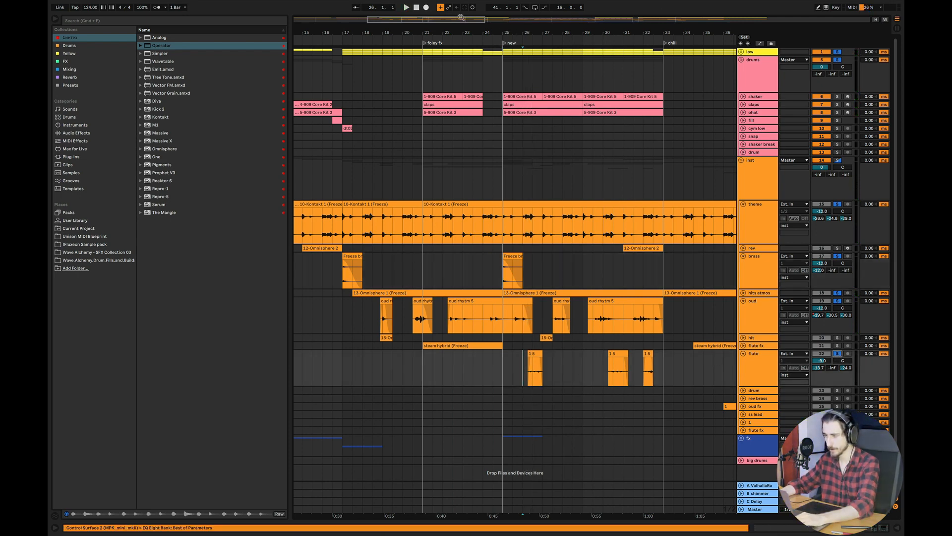
pyautogui.moveTo(452, 20); pyautogui.dragTo(444, 62)
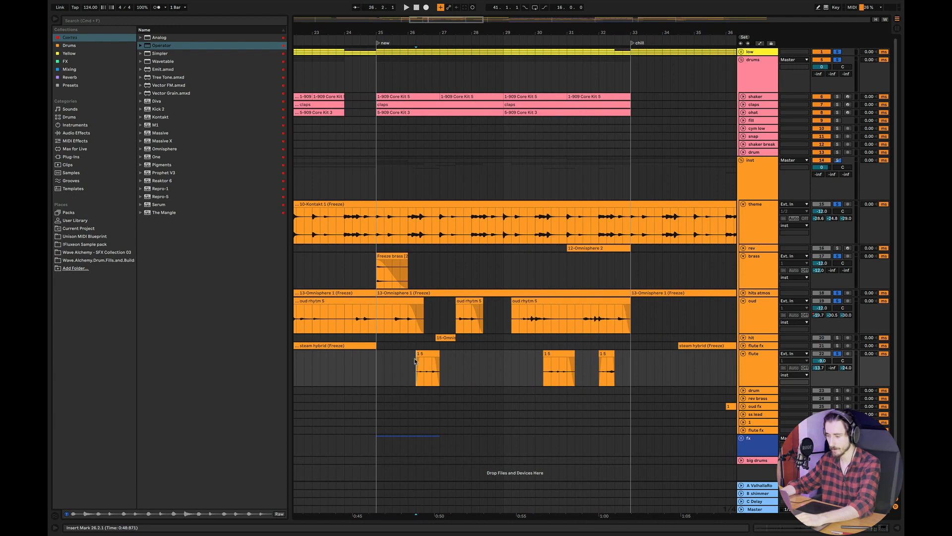
pyautogui.click(409, 371)
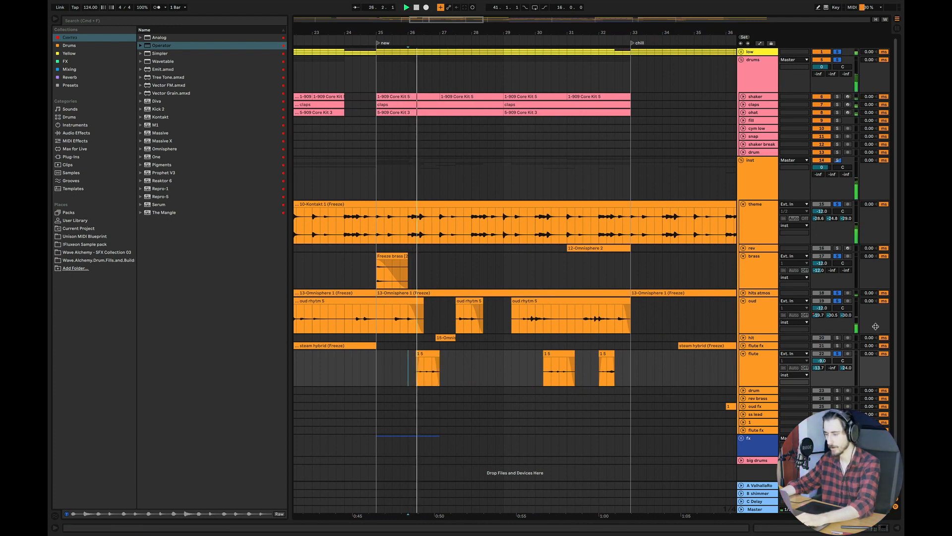
# - Unfold and solo the hit track, set its ValhallaRoom send to -35.0 dB, and play its clip
pyautogui.click(751, 338)
pyautogui.press('u')
pyautogui.click(431, 365)
pyautogui.press('space')
pyautogui.moveTo(824, 353); pyautogui.dragTo(823, 367)
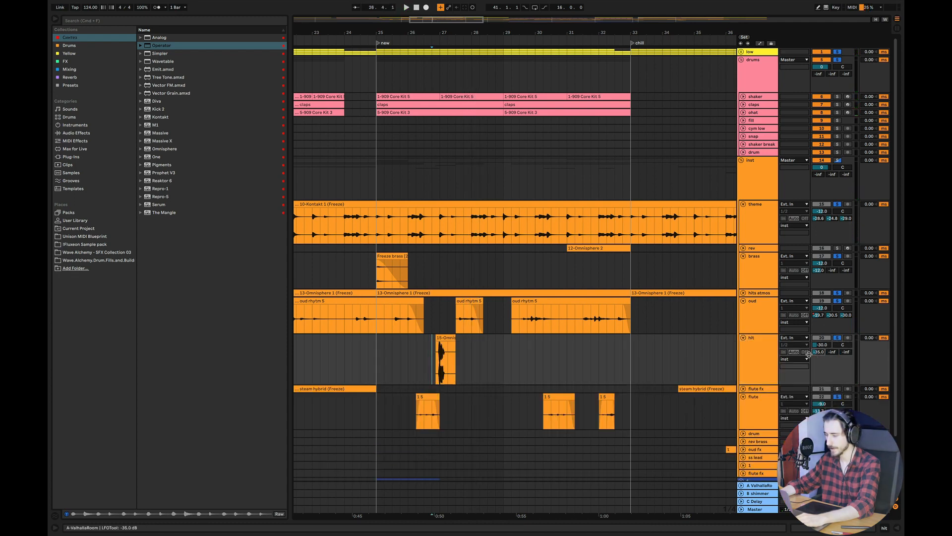
pyautogui.press('space')
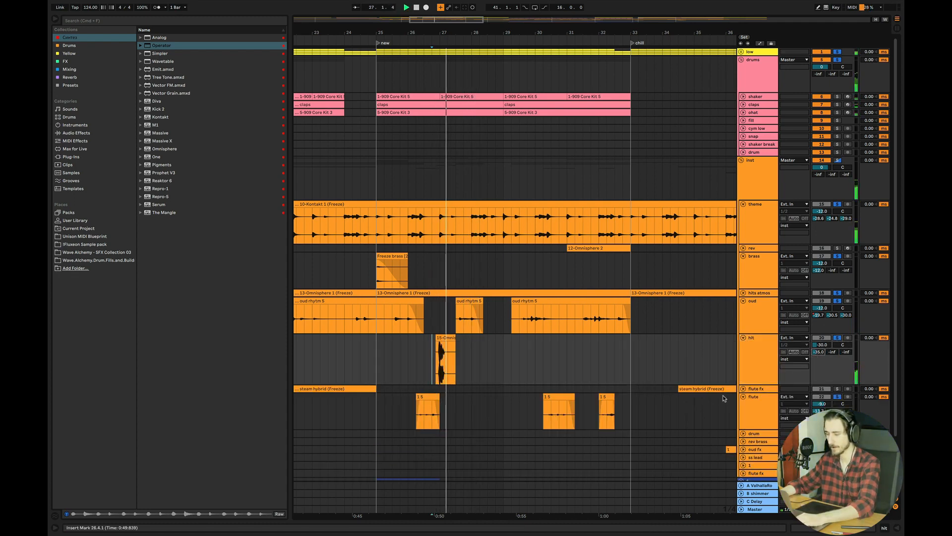
# - Audition the flute clips between bars 29 and 33, replaying the last one from bar 31.4
pyautogui.click(751, 304)
pyautogui.click(660, 317)
pyautogui.moveTo(520, 413); pyautogui.dragTo(629, 413)
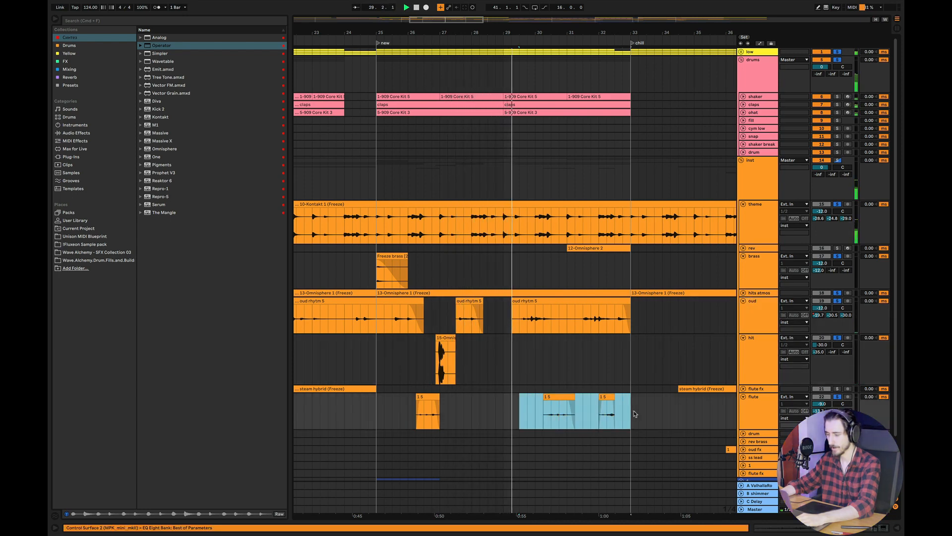
pyautogui.click(582, 371)
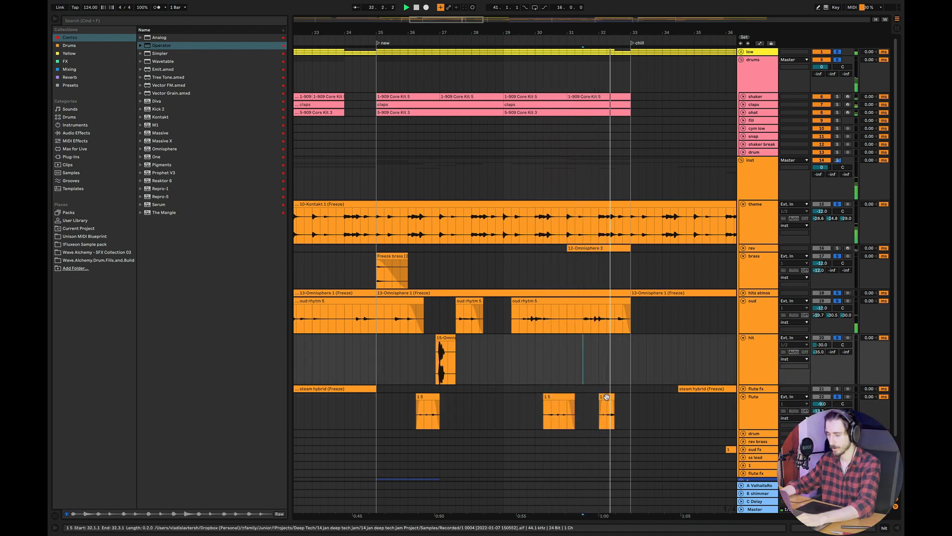
pyautogui.press('space')
pyautogui.moveTo(590, 412); pyautogui.dragTo(638, 412)
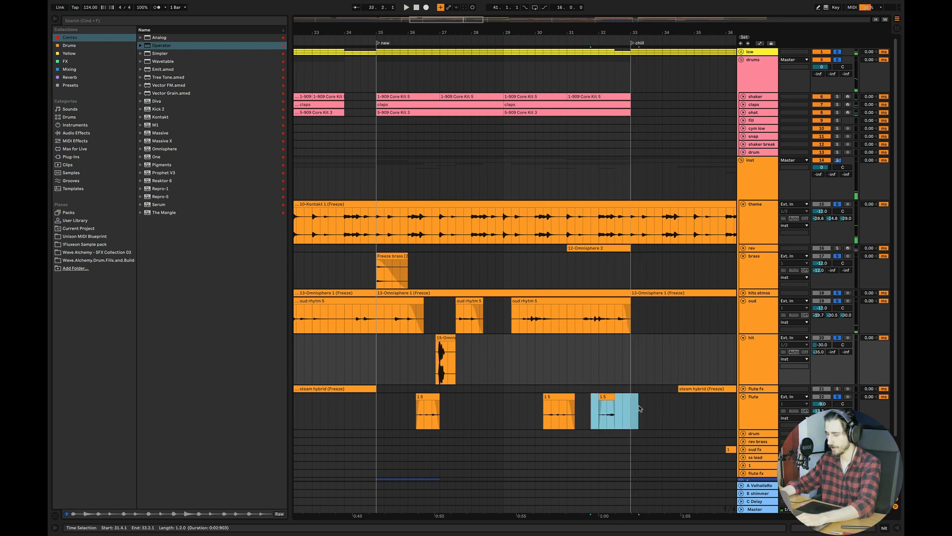
pyautogui.click(589, 413)
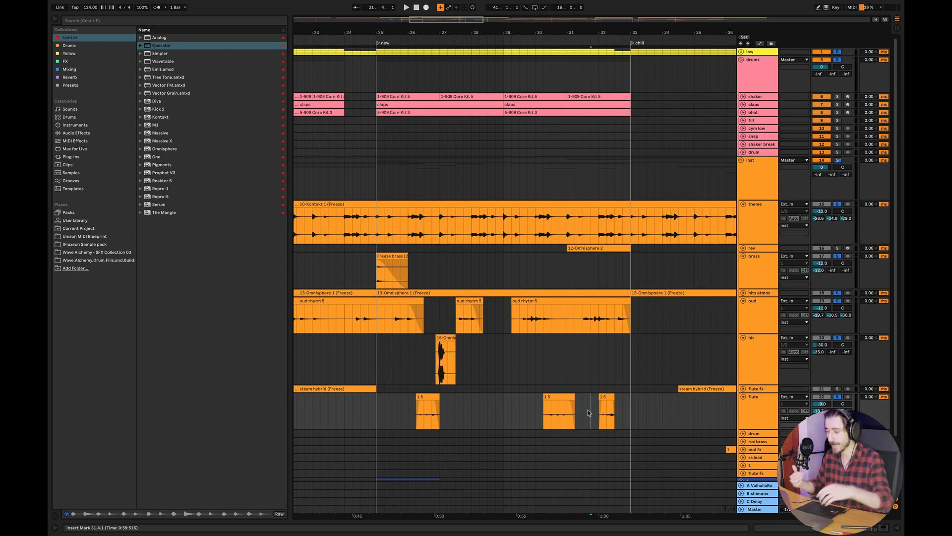
pyautogui.press('space')
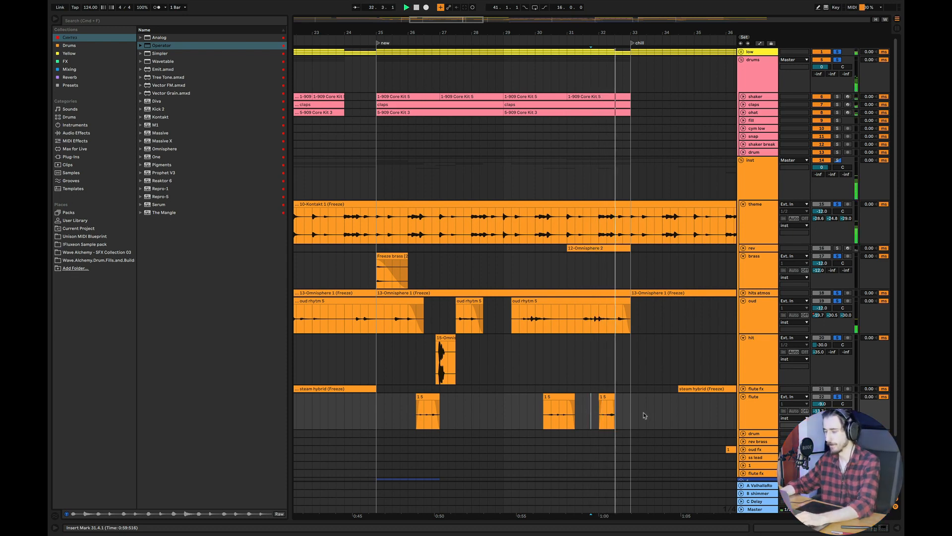
# - Go to the chill section at bar 65, stop playback, and fold the theme, brass, oud, hit and flute tracks
pyautogui.moveTo(452, 21); pyautogui.dragTo(686, 38)
pyautogui.press('space')
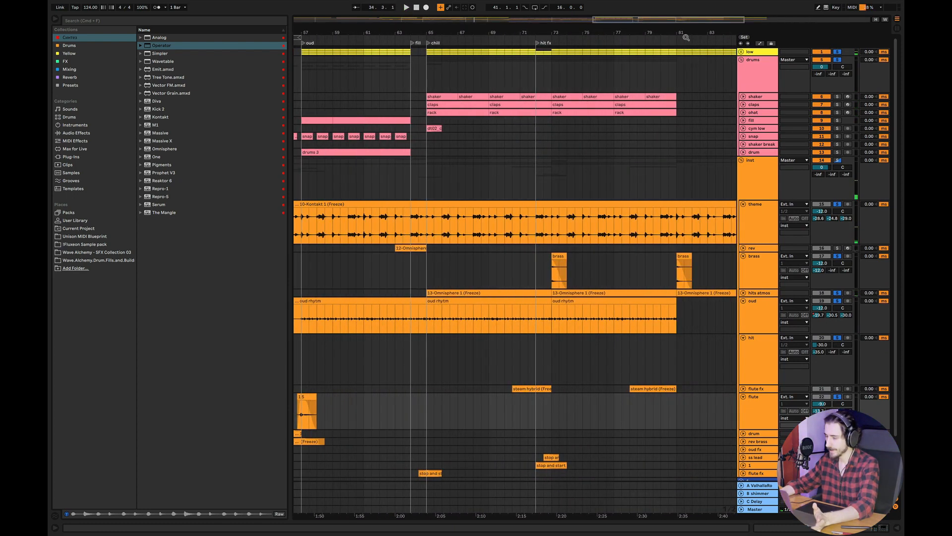
pyautogui.click(744, 204)
pyautogui.click(744, 220)
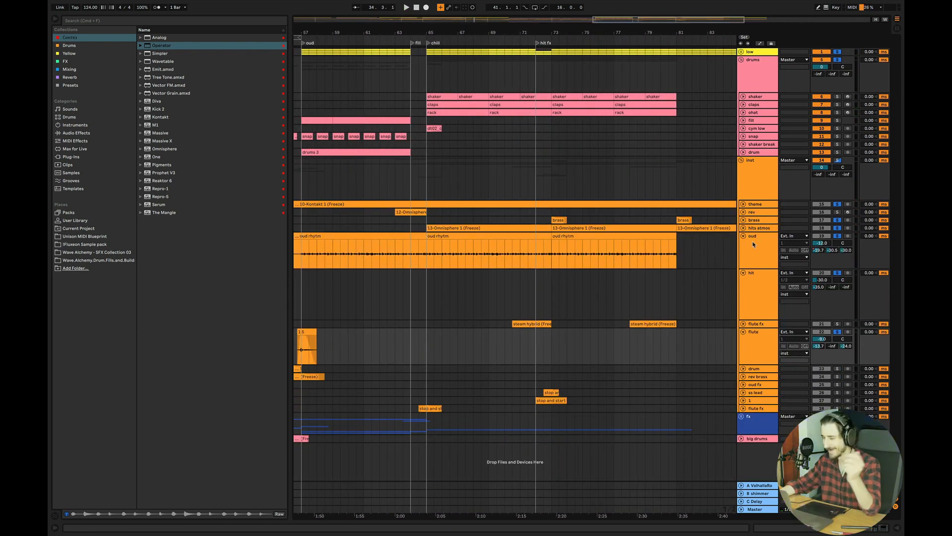
pyautogui.click(743, 236)
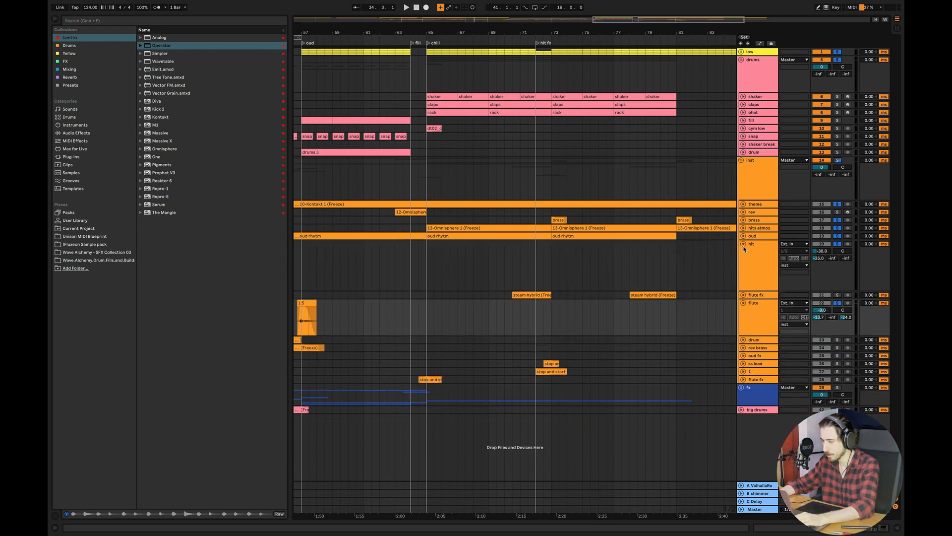
pyautogui.click(743, 244)
pyautogui.click(743, 259)
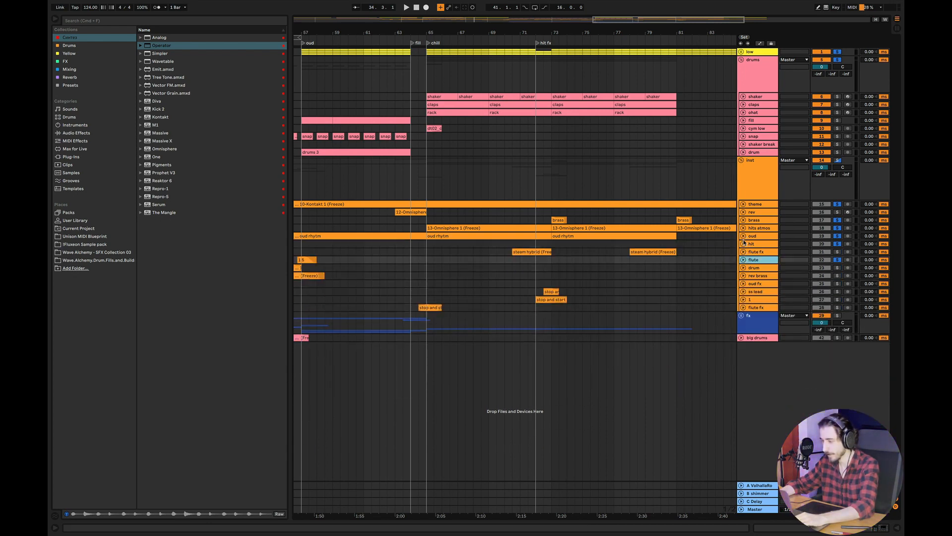
# - Unfold the oud track, solo it on its own, and play the oud rhytm clip from bar 65
pyautogui.click(742, 236)
pyautogui.click(838, 236)
pyautogui.press('space')
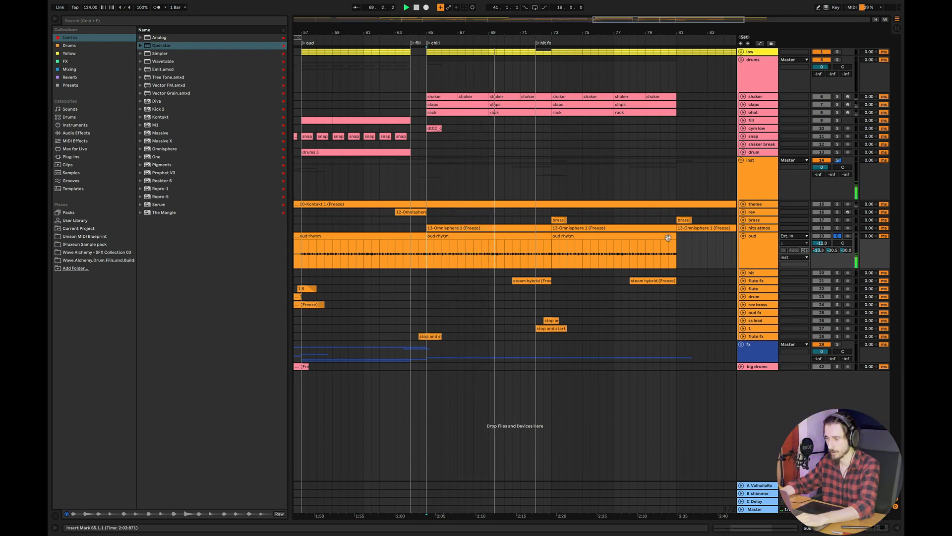
pyautogui.click(429, 253)
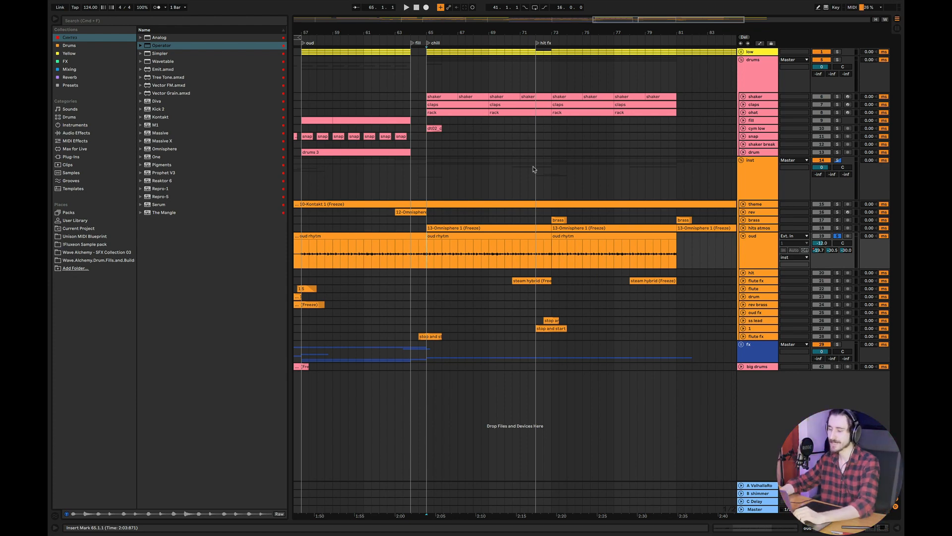
pyautogui.moveTo(427, 251); pyautogui.dragTo(538, 254)
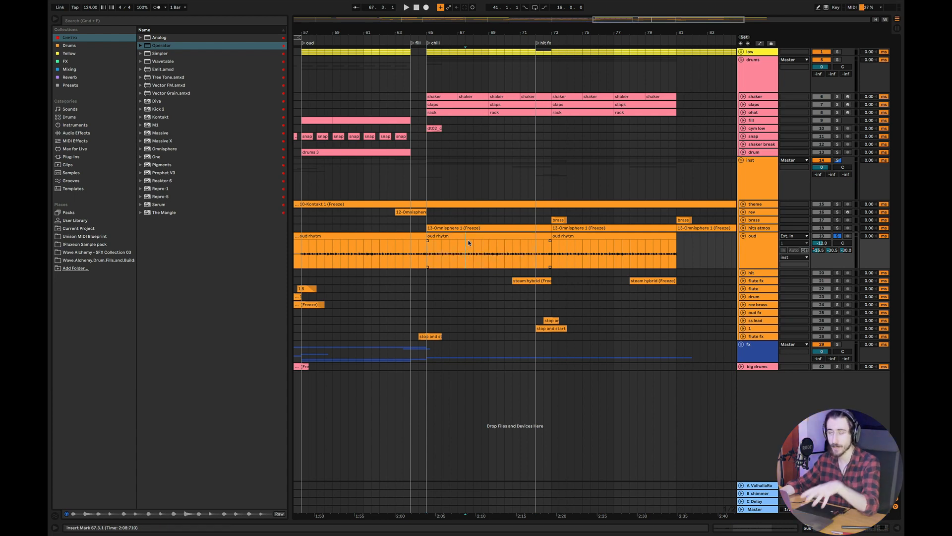
pyautogui.click(428, 264)
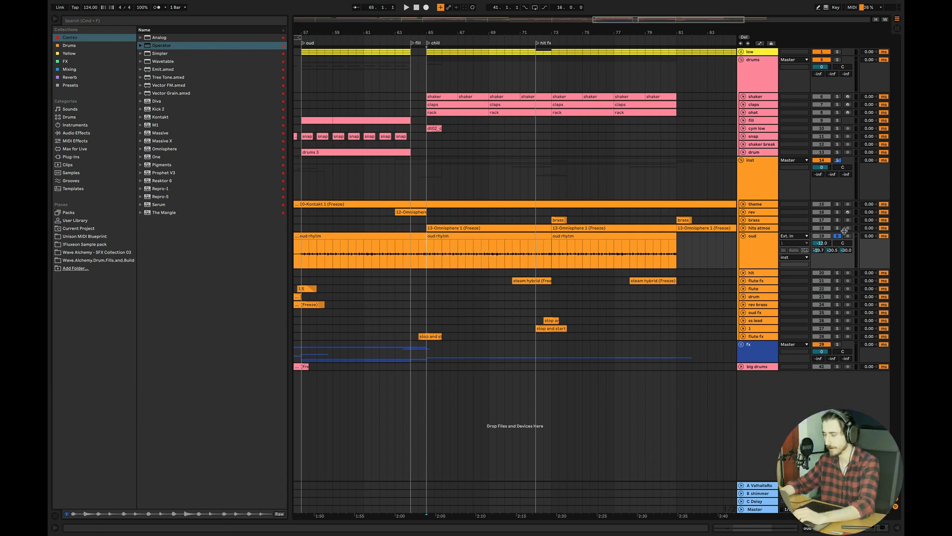
# - Solo the theme track together with the oud track and play both from bar 65
pyautogui.click(838, 236)
pyautogui.click(430, 259)
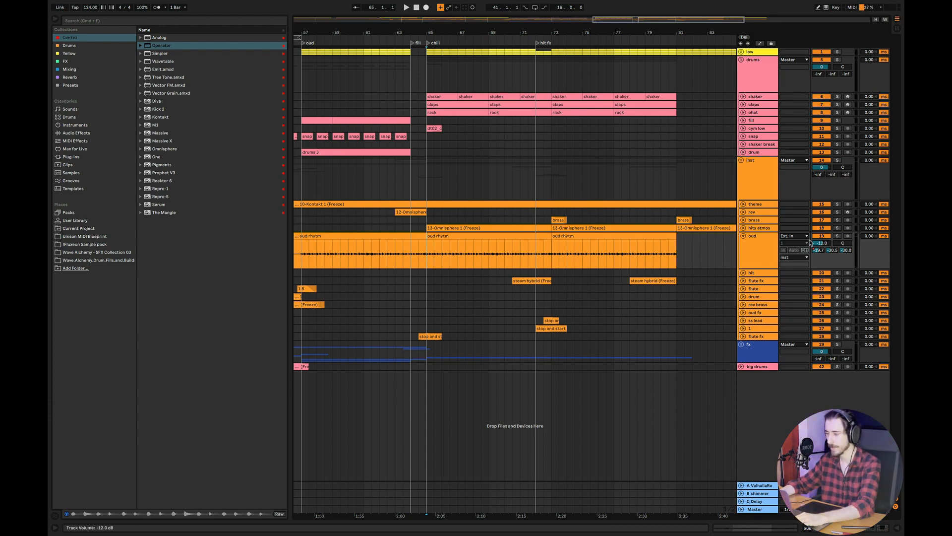
pyautogui.click(838, 236)
pyautogui.click(837, 204)
pyautogui.press('space')
pyautogui.click(748, 205)
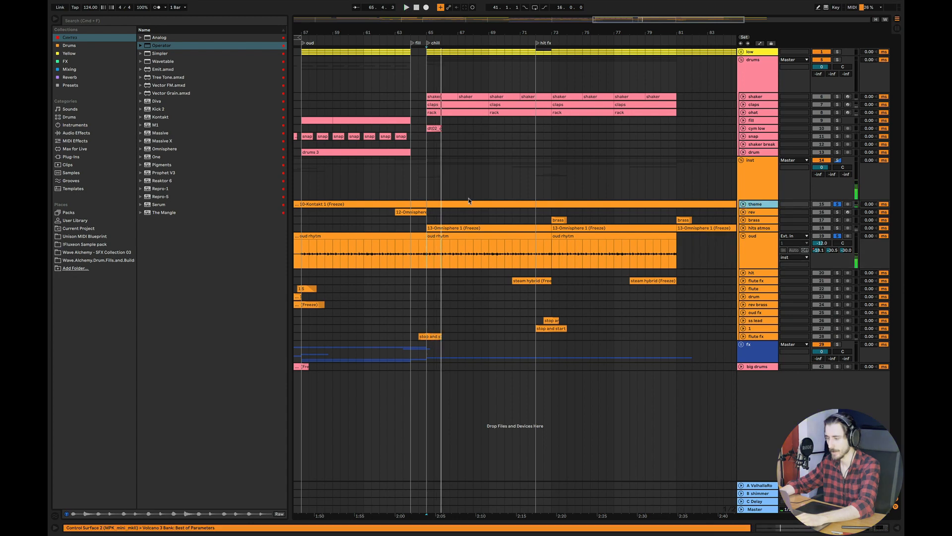
pyautogui.click(486, 206)
pyautogui.press('space')
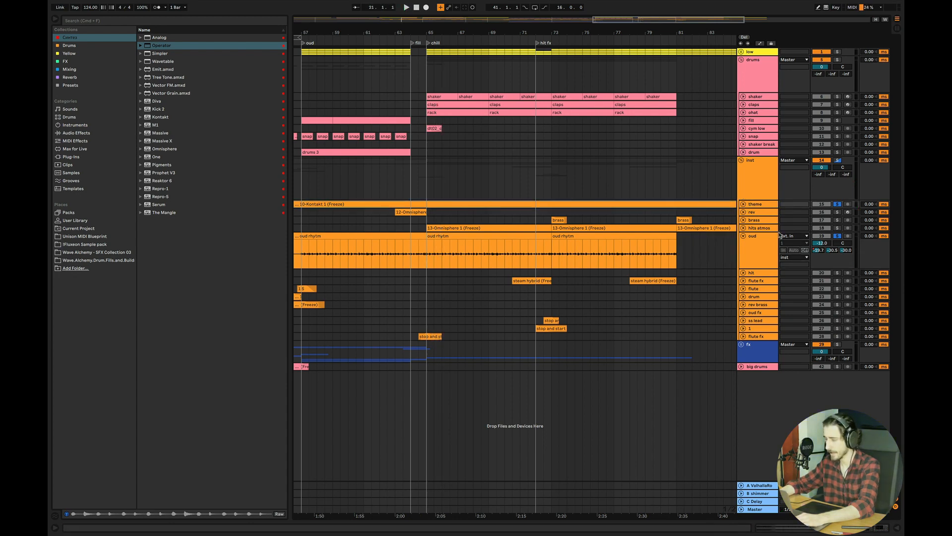
# - Unfold the theme track, select bars 65 to 73, and open the theme's Volcano 3 and Auto Filter devices
pyautogui.click(743, 204)
pyautogui.moveTo(425, 231); pyautogui.dragTo(553, 232)
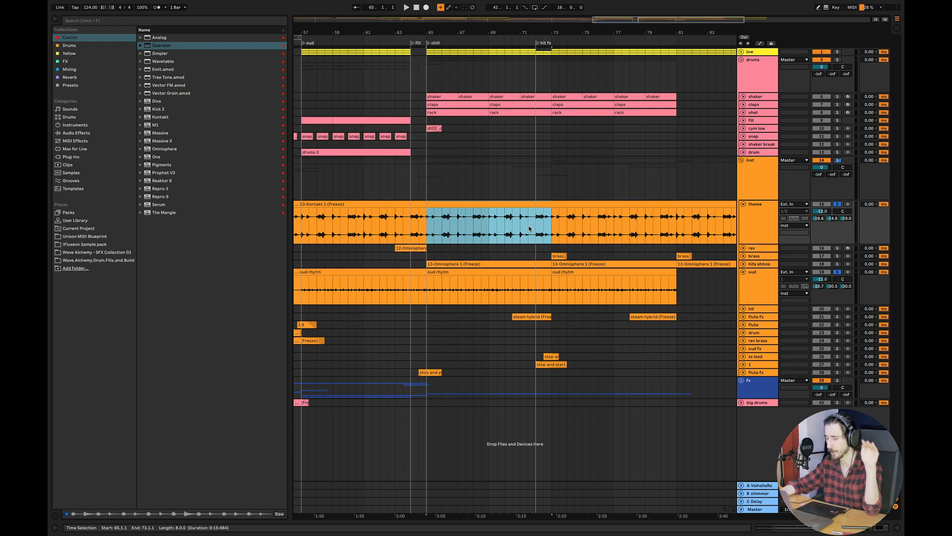
pyautogui.click(511, 271)
pyautogui.doubleClick(768, 228)
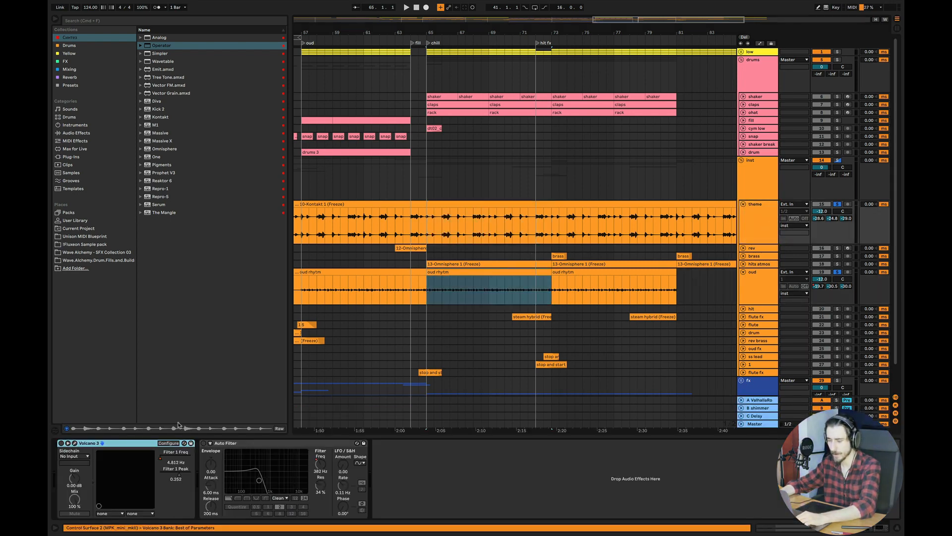
pyautogui.click(203, 443)
# - Examine the oud track's device chain through to its Auto Filter, and hide the device view
pyautogui.click(767, 287)
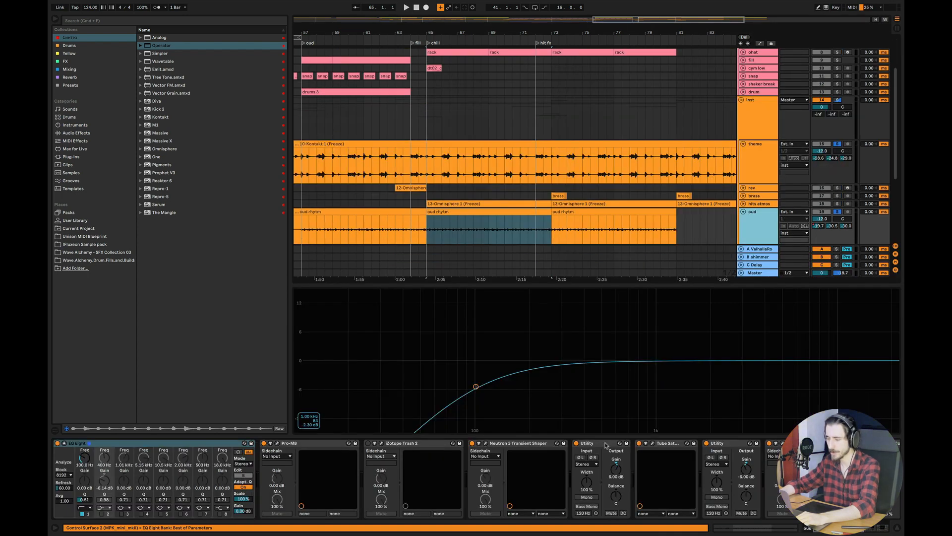
pyautogui.hscroll(5, 705, 453)
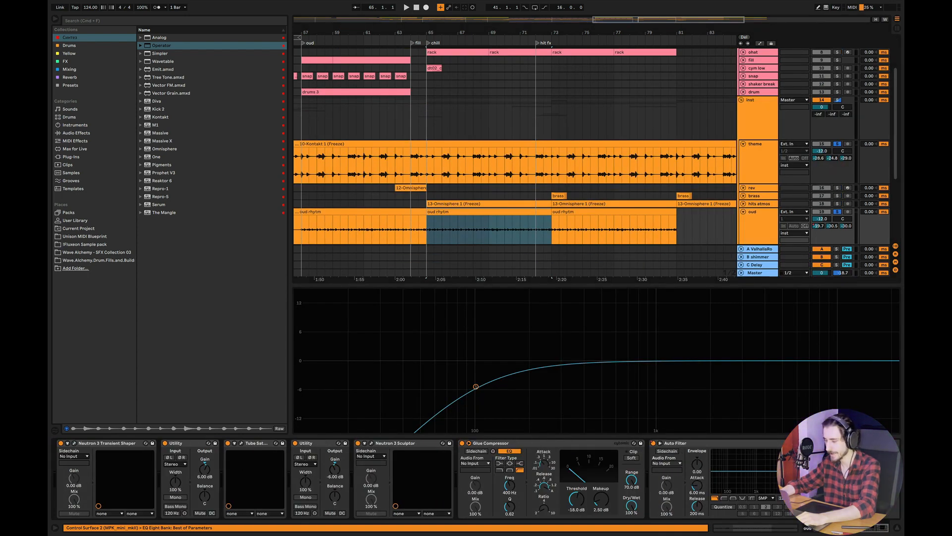
pyautogui.click(898, 529)
# - Show the theme track's Auto Filter frequency automation and play the unsoloed arrangement from bar 65
pyautogui.rightClick(759, 220)
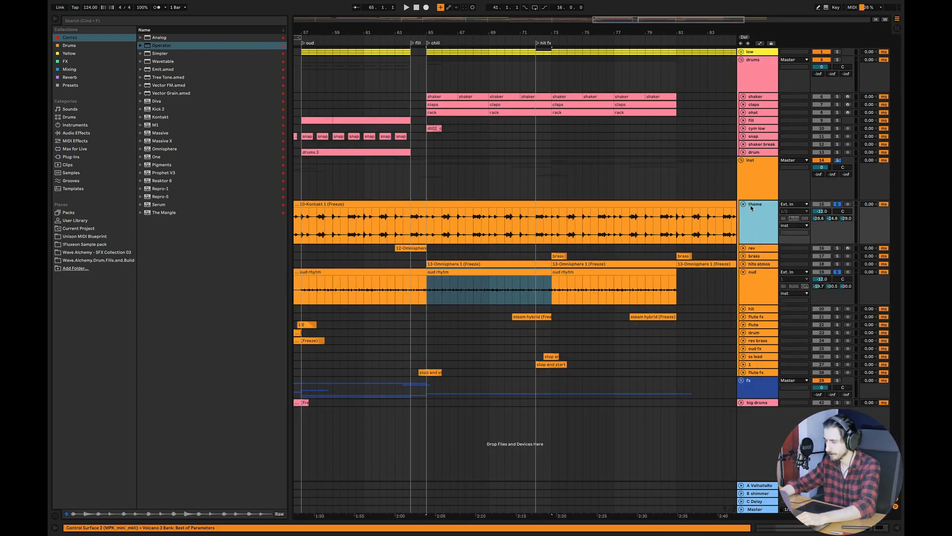
pyautogui.doubleClick(741, 221)
pyautogui.click(320, 463)
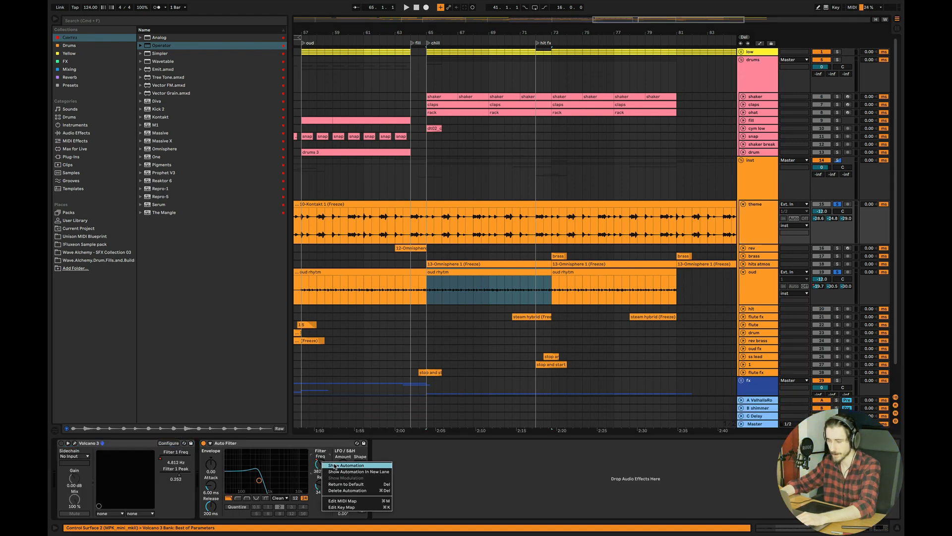
pyautogui.press('a')
pyautogui.press('space')
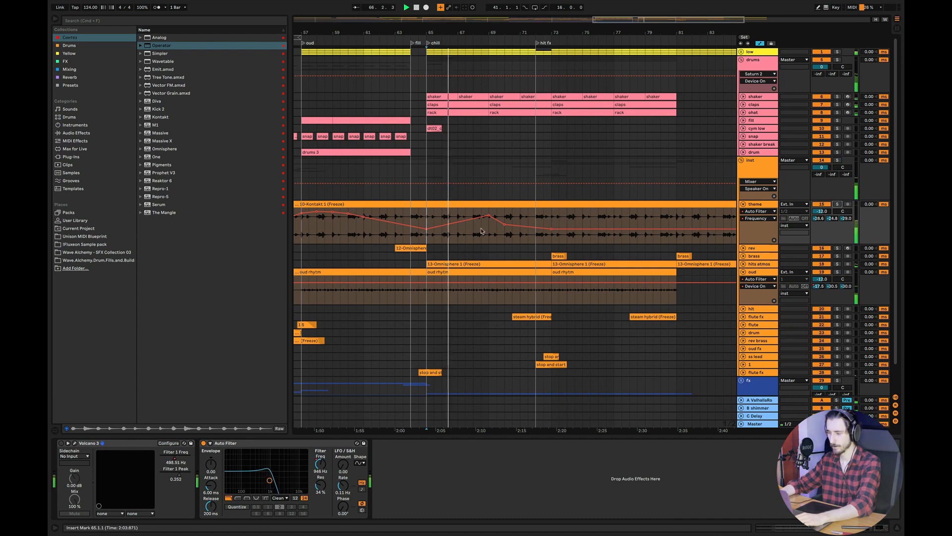
# - Show the oud track's Auto Filter frequency automation and close the enlarged EQ Eight display
pyautogui.click(760, 278)
pyautogui.click(759, 274)
pyautogui.hscroll(10, 813, 479)
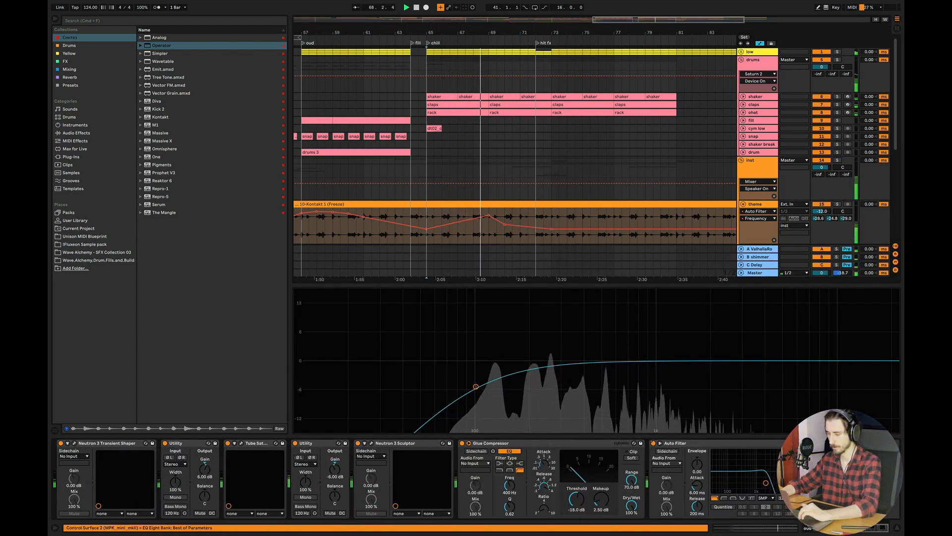
pyautogui.scroll(-4, 475, 217)
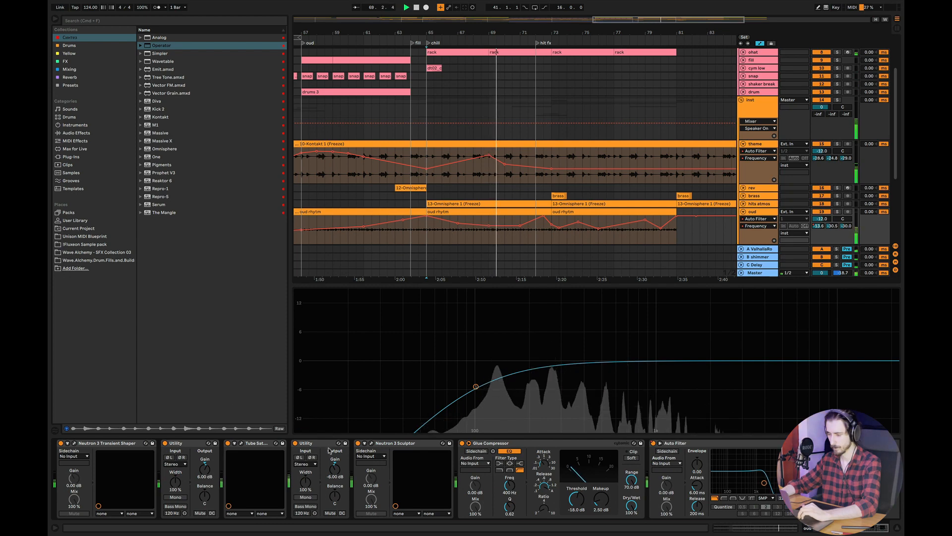
pyautogui.hscroll(-10, 316, 468)
pyautogui.click(68, 443)
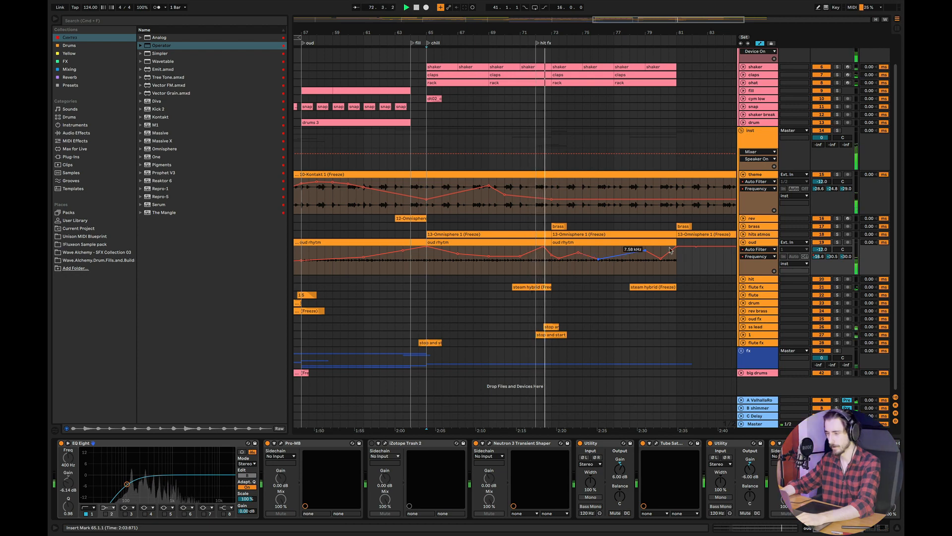
# - Stop playback with the insert marker at bar 71 and hide the device view
pyautogui.moveTo(894, 219); pyautogui.dragTo(900, 259)
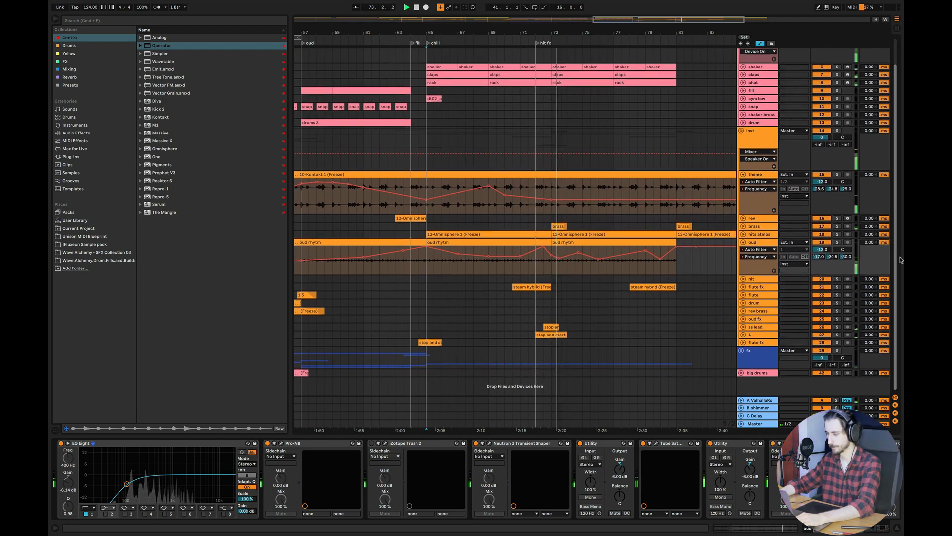
pyautogui.click(523, 343)
pyautogui.press('space')
pyautogui.press('super+alt+l')
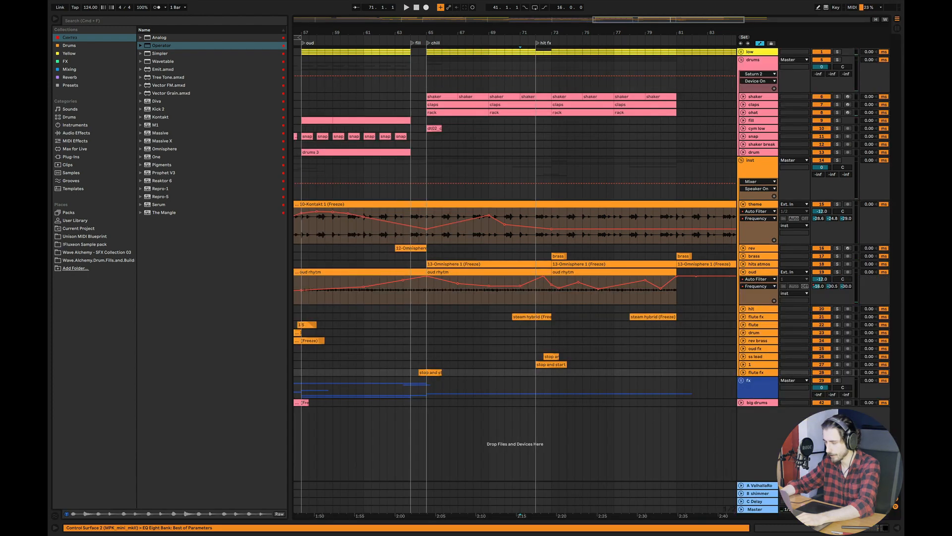
# - Unfold and solo track 1 and play its stop and start bowed clip from bar 72
pyautogui.click(743, 364)
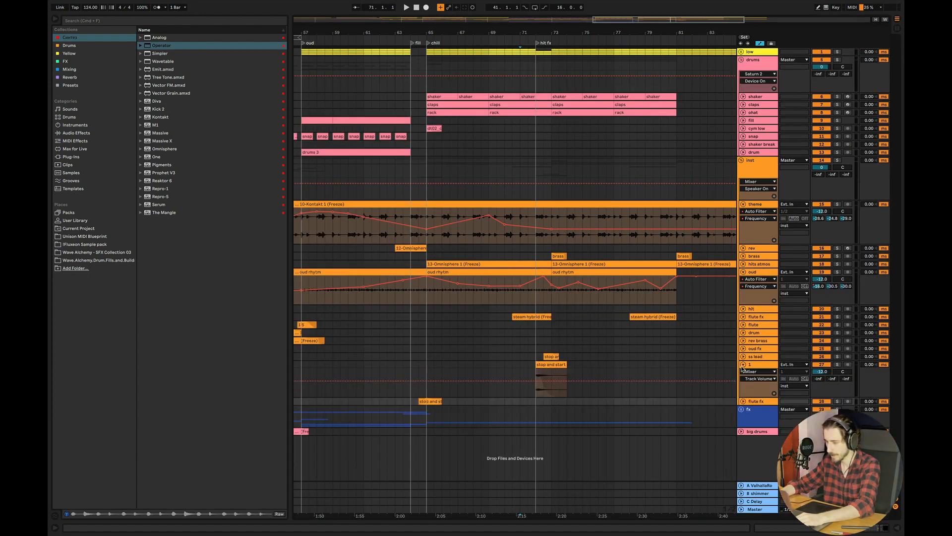
pyautogui.click(534, 380)
pyautogui.click(837, 364)
pyautogui.press('space')
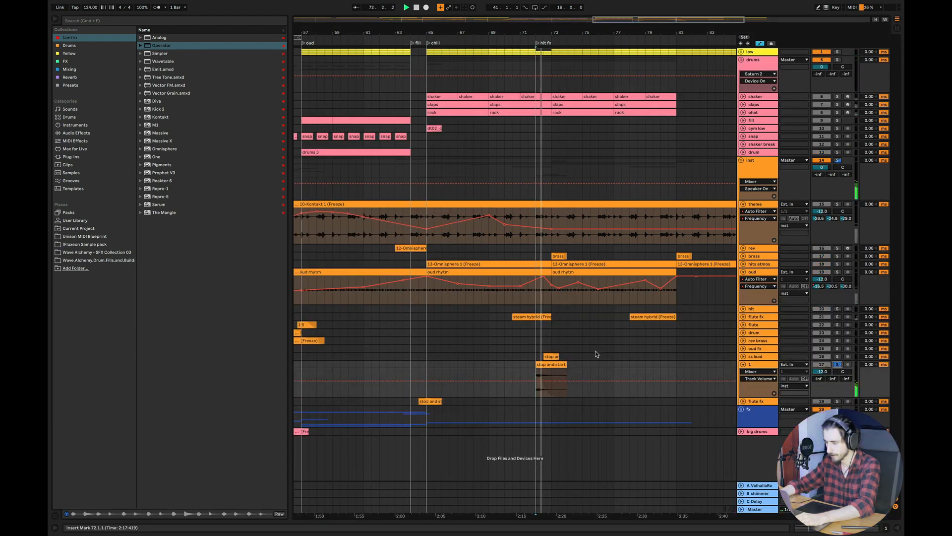
pyautogui.press('space')
pyautogui.moveTo(537, 51); pyautogui.dragTo(550, 51)
pyautogui.click(536, 53)
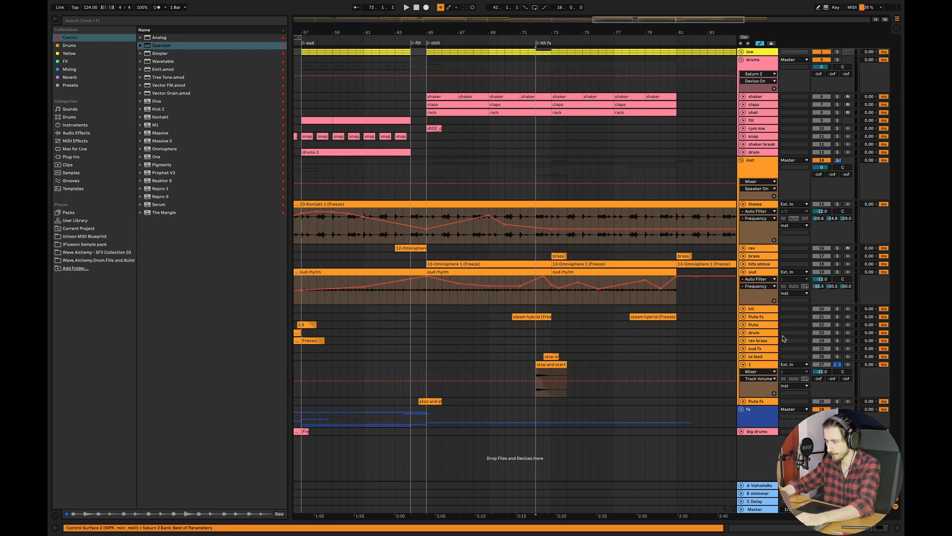
# - Unfold the ss lead track, solo it on its own, and play its stop and start clip from bar 72
pyautogui.click(742, 357)
pyautogui.click(837, 356)
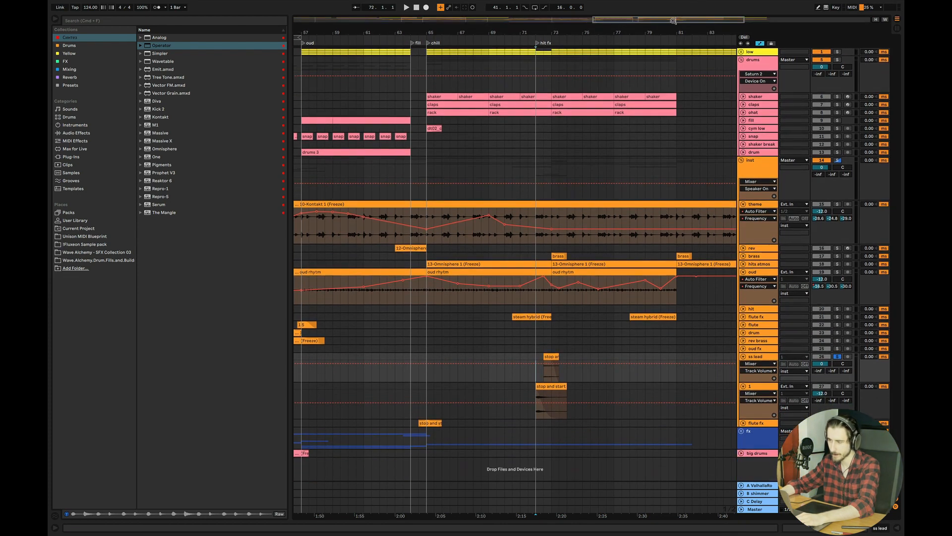
pyautogui.moveTo(672, 20); pyautogui.dragTo(685, 42)
pyautogui.press('space')
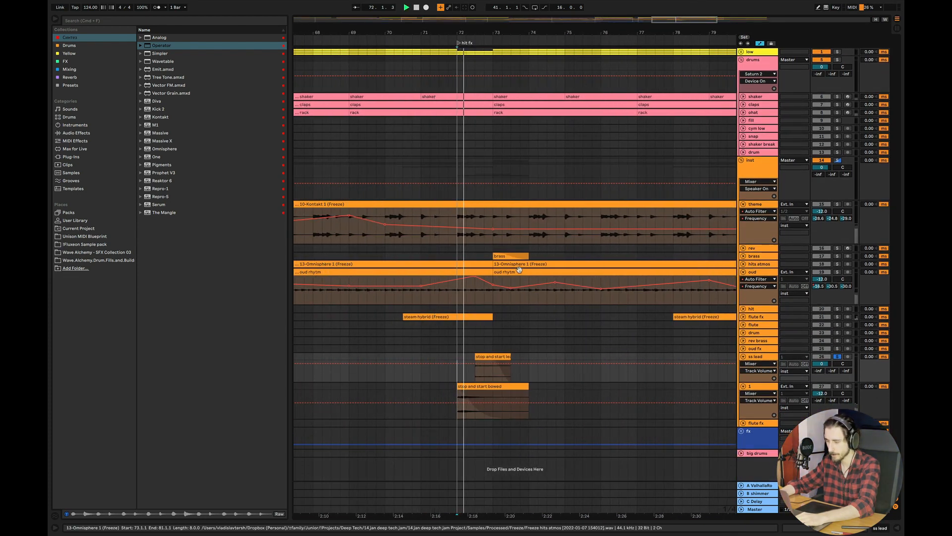
pyautogui.click(438, 372)
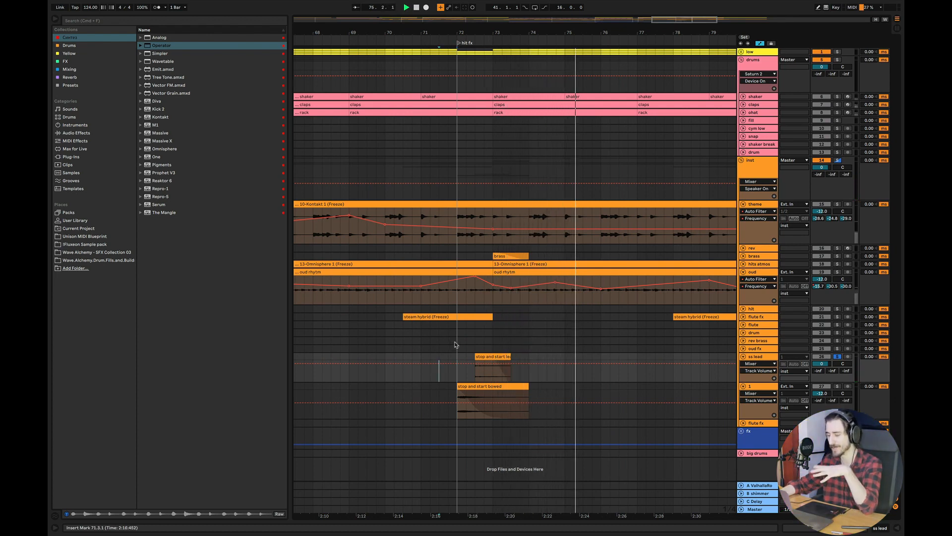
pyautogui.click(413, 372)
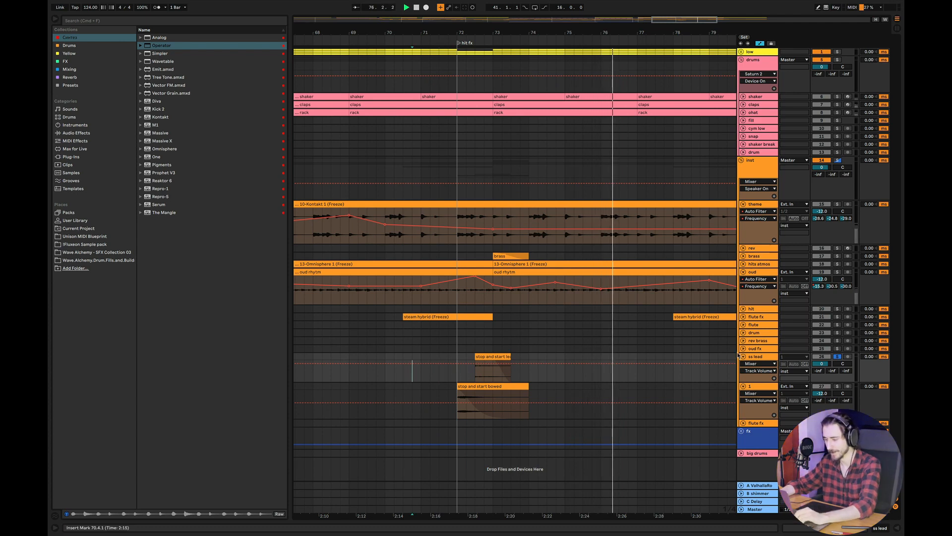
# - Turn off the ss lead solo and play the full arrangement from bar 71.3
pyautogui.press('space')
pyautogui.click(837, 356)
pyautogui.click(440, 377)
pyautogui.press('space')
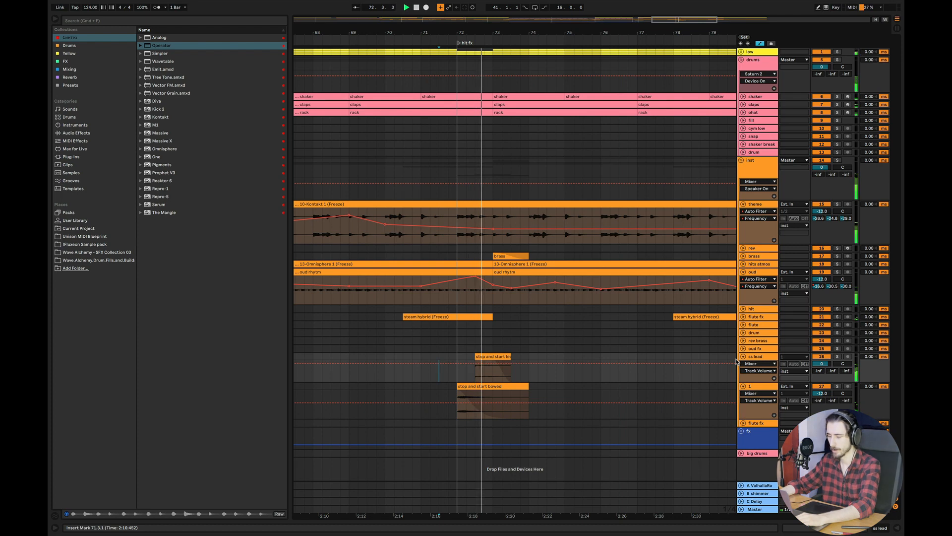
# - Fold the theme, oud and ss lead tracks while the chill section plays
pyautogui.click(743, 204)
pyautogui.click(743, 235)
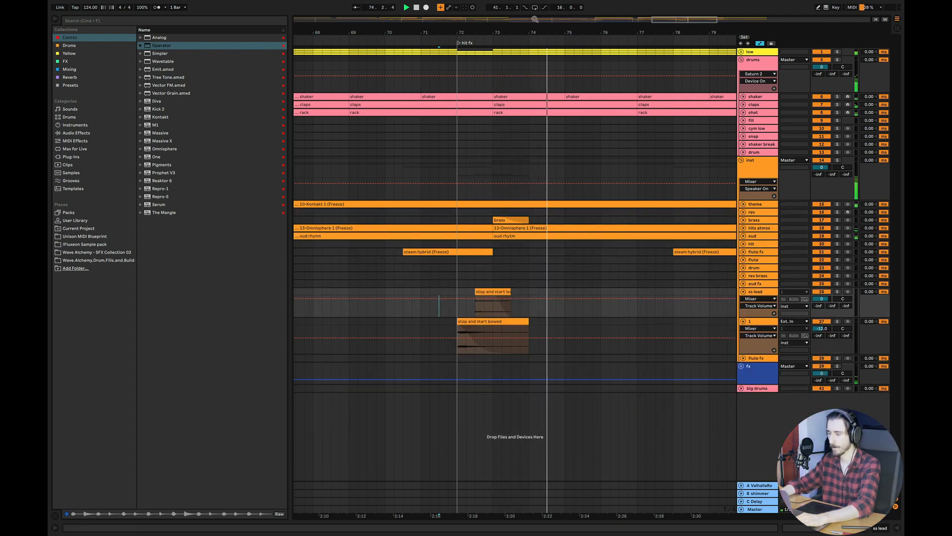
pyautogui.moveTo(657, 19); pyautogui.dragTo(645, 20)
pyautogui.click(743, 292)
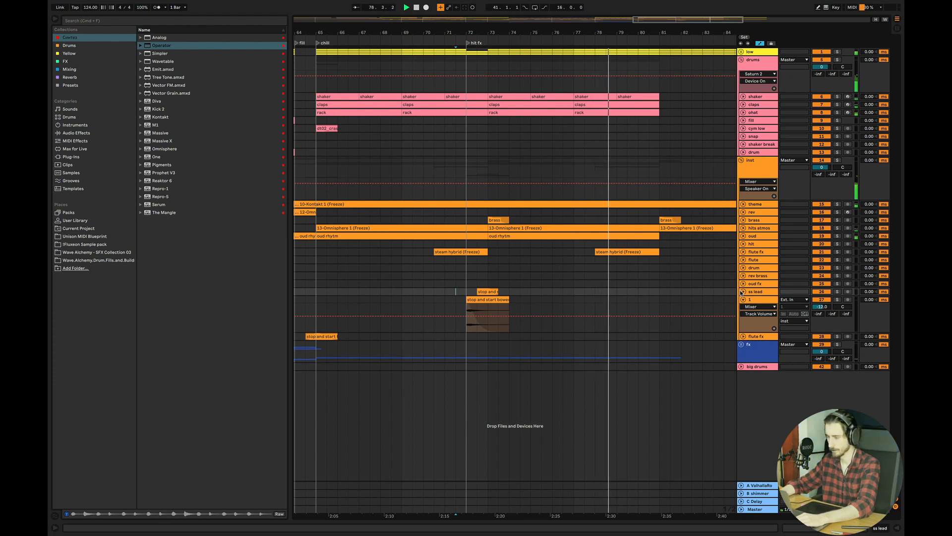
# - Stop playback, show the whole arrangement, and fold the inst and drums groups
pyautogui.click(743, 252)
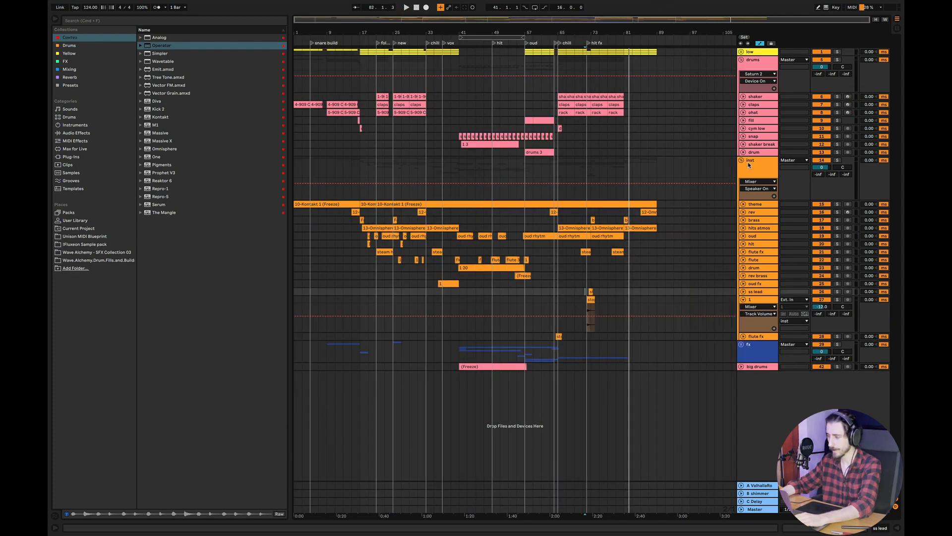
pyautogui.click(741, 160)
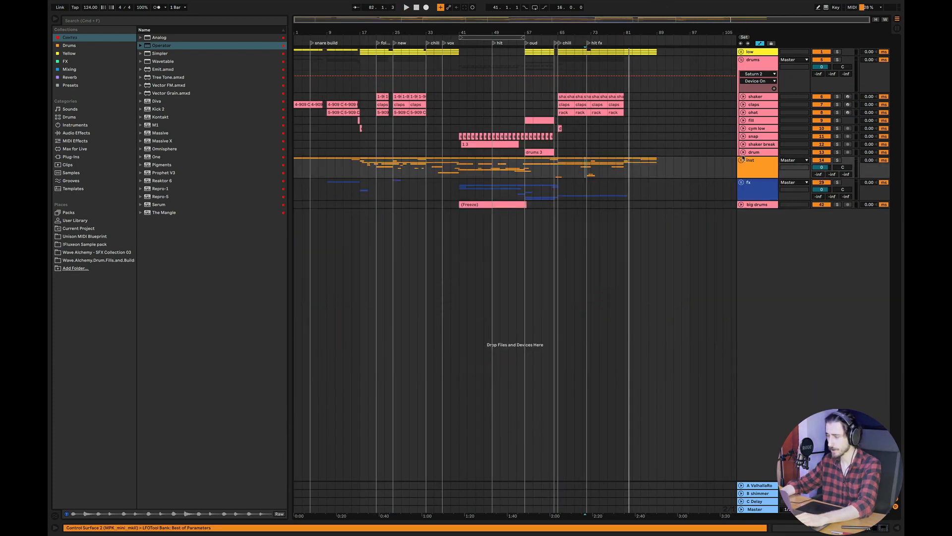
pyautogui.click(741, 59)
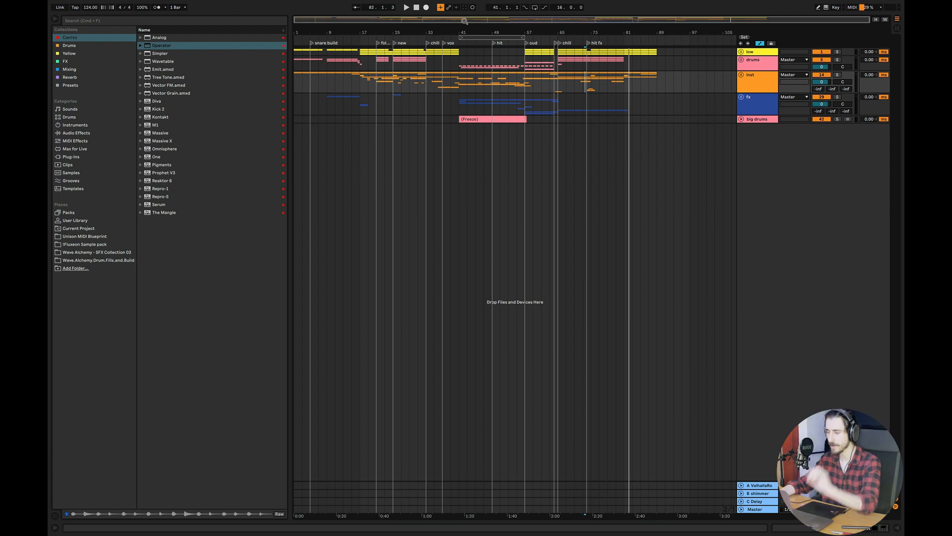